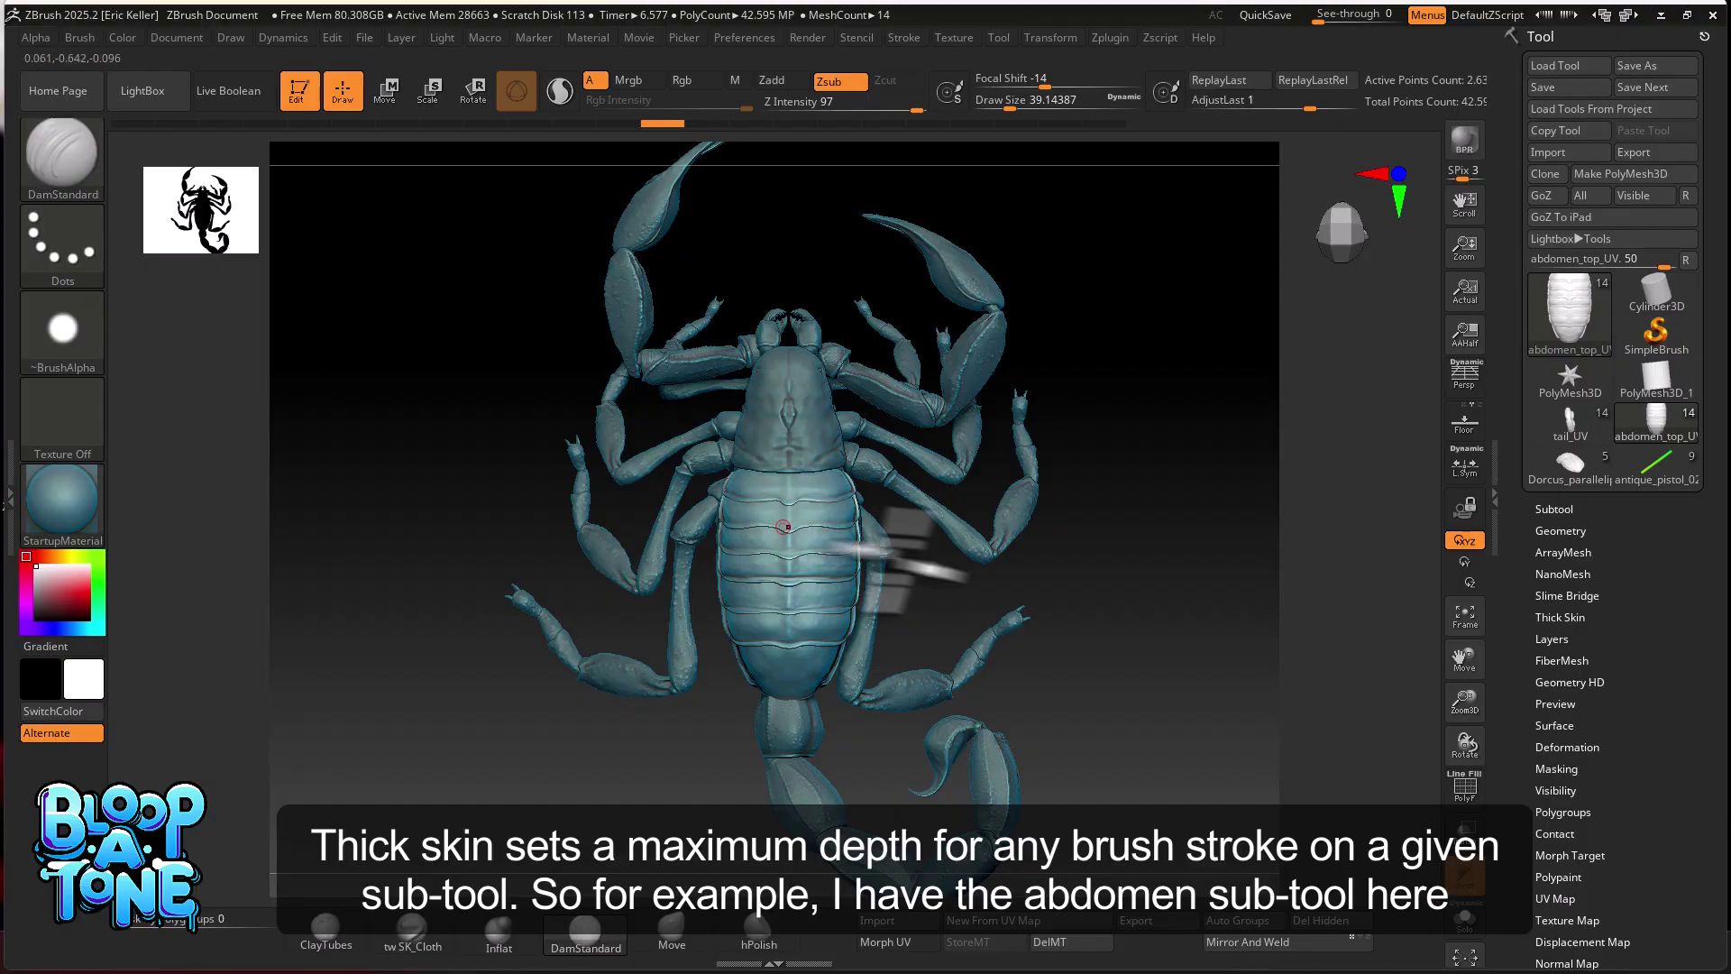
# - Inspect the smoothed upper side of the scorpion's abdomen and the detailed underside
pyautogui.keyDown('alt'); pyautogui.moveTo(1106, 600); pyautogui.dragTo(1356, 668); pyautogui.keyUp('alt')
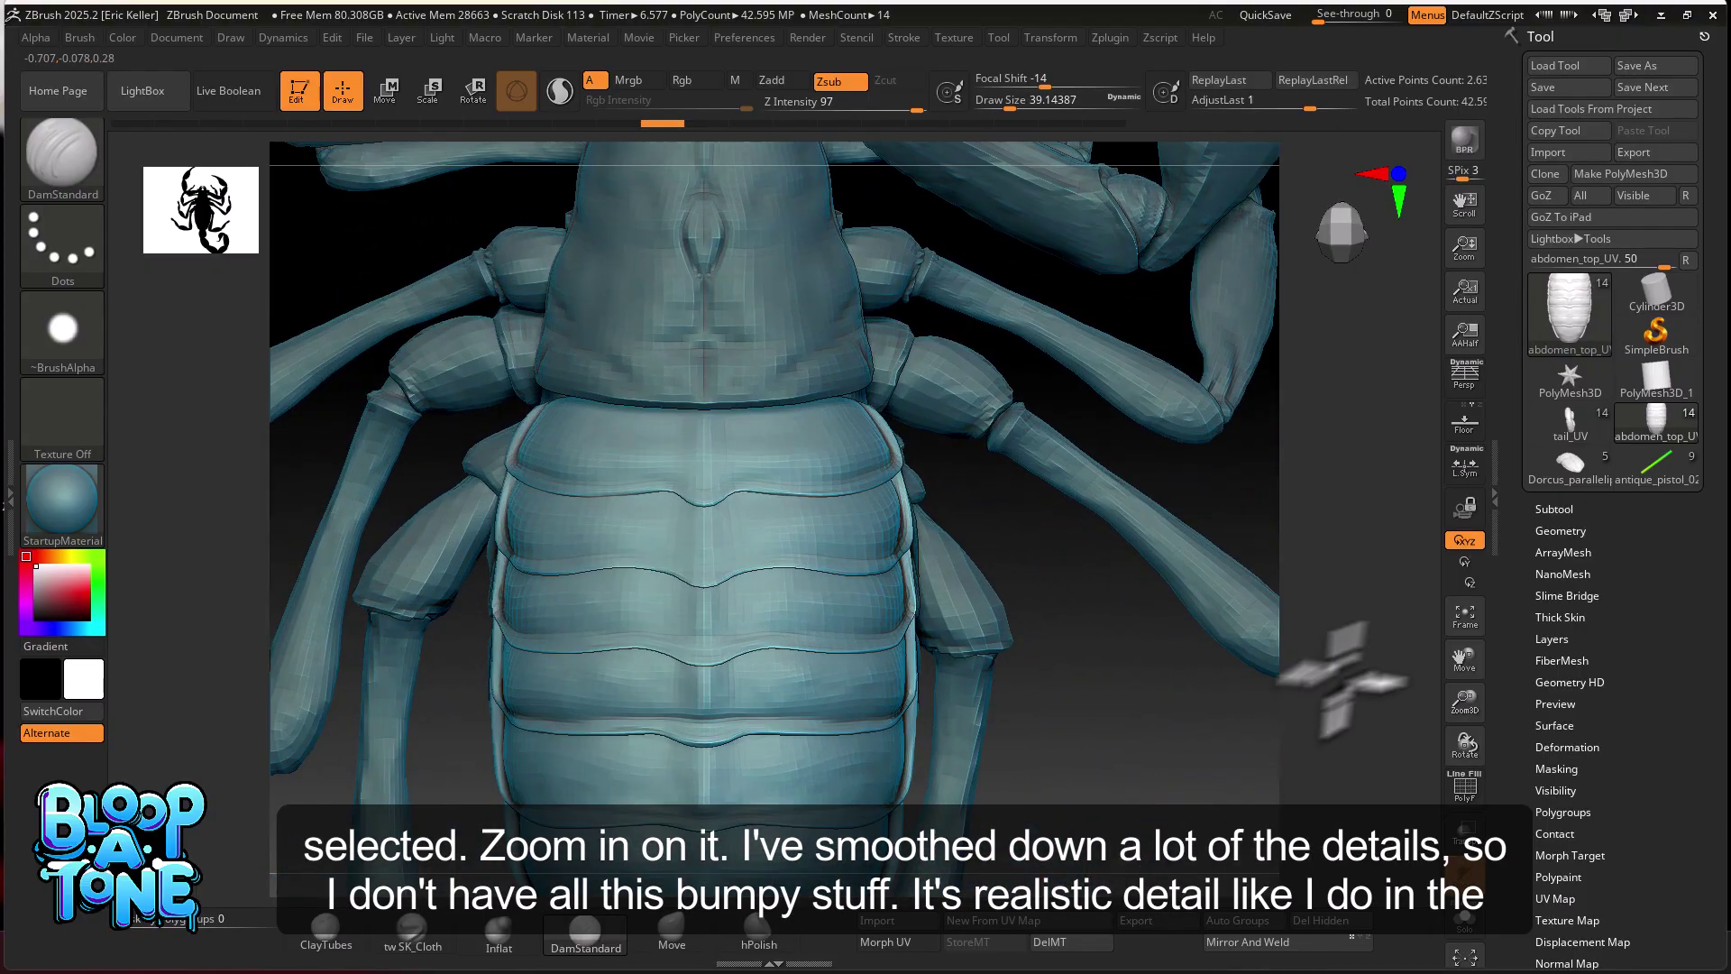
pyautogui.keyDown('alt'); pyautogui.moveTo(1127, 717); pyautogui.dragTo(1137, 581); pyautogui.keyUp('alt')
pyautogui.moveTo(1101, 705); pyautogui.dragTo(980, 645)
pyautogui.moveTo(1274, 715); pyautogui.dragTo(1062, 483)
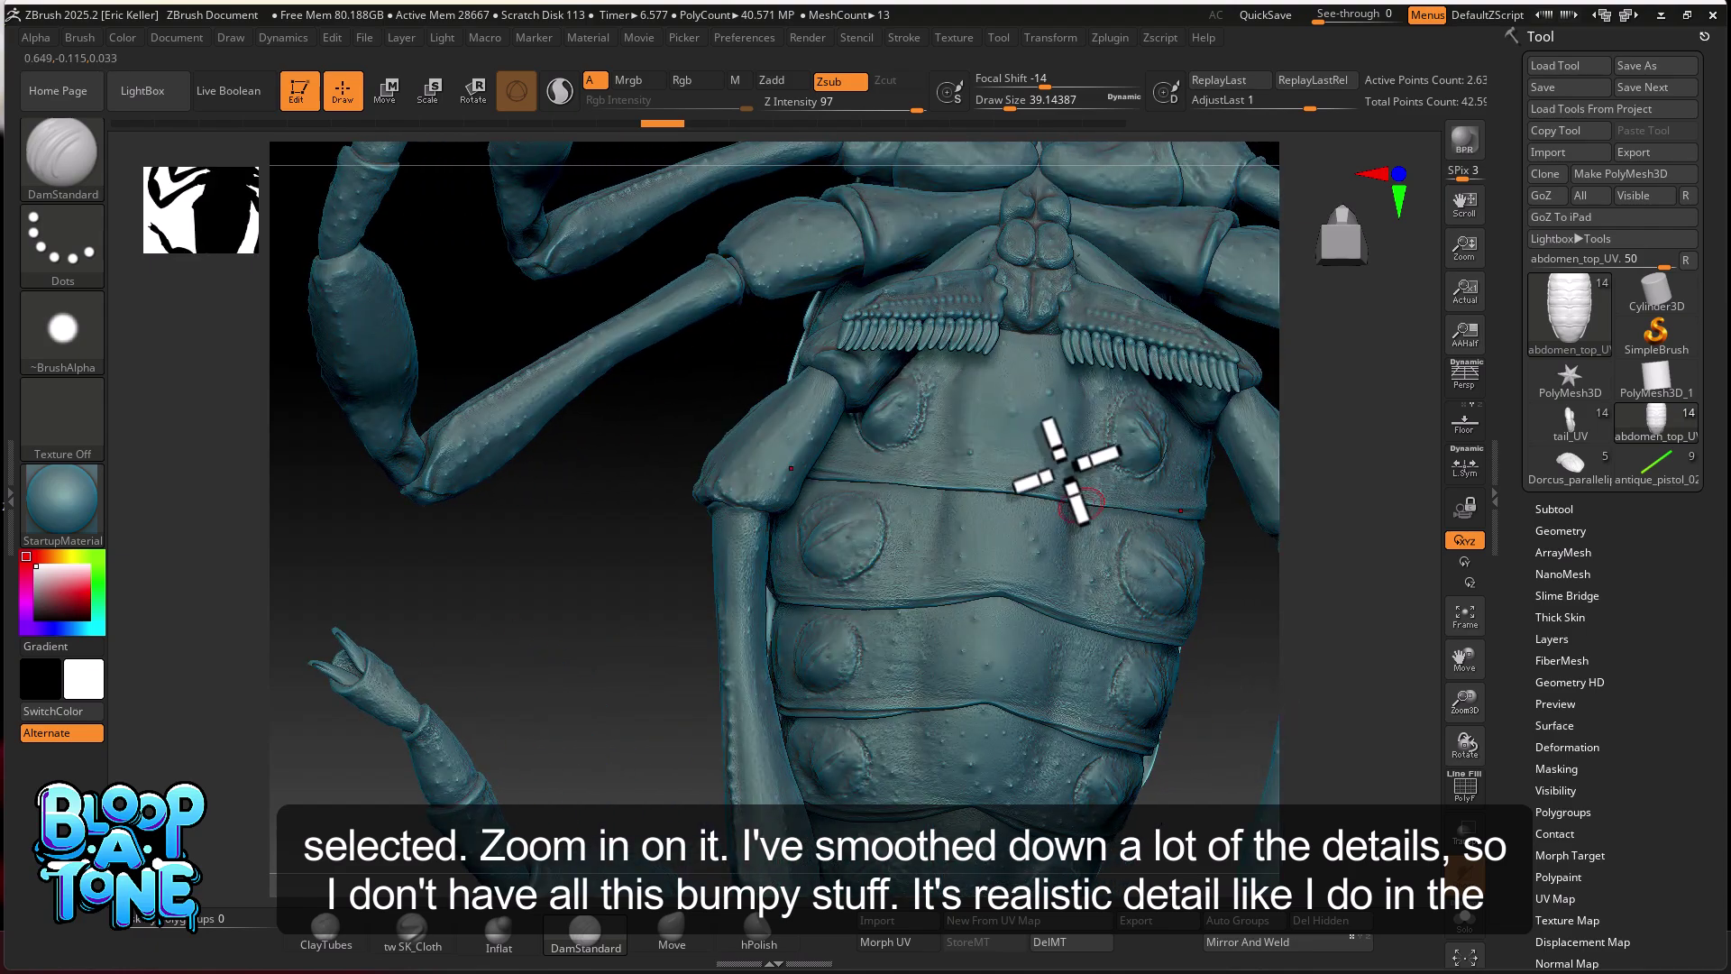
pyautogui.moveTo(1221, 688); pyautogui.dragTo(1393, 695)
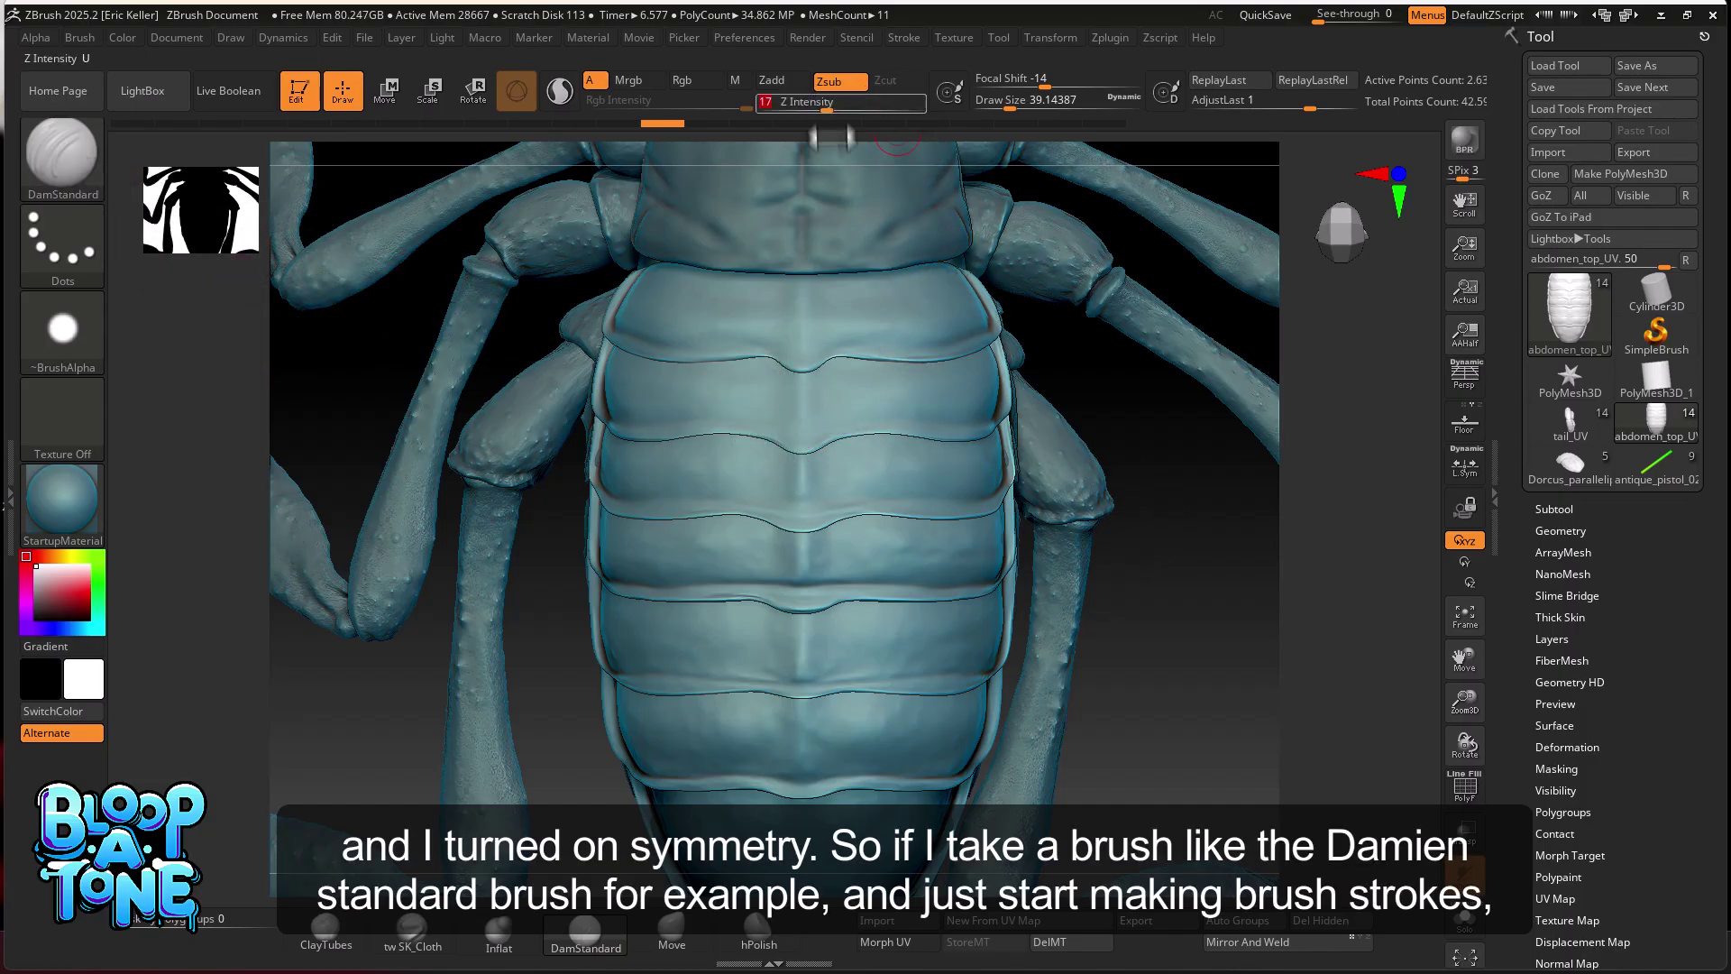
# - Carve overlapping DamStandard strokes at Z Intensity 17 across the middle abdomen plates and add raised strokes beside them
pyautogui.moveTo(848, 392); pyautogui.dragTo(900, 533)
pyautogui.moveTo(881, 425)
pyautogui.mouseDown()
pyautogui.moveTo(901, 532)
pyautogui.moveTo(884, 559)
pyautogui.mouseUp()
pyautogui.moveTo(904, 467); pyautogui.dragTo(886, 586)
pyautogui.moveTo(879, 442); pyautogui.dragTo(888, 591)
pyautogui.keyDown('ctrl'); pyautogui.moveTo(1159, 631); pyautogui.dragTo(1128, 706, button='right'); pyautogui.keyUp('ctrl')
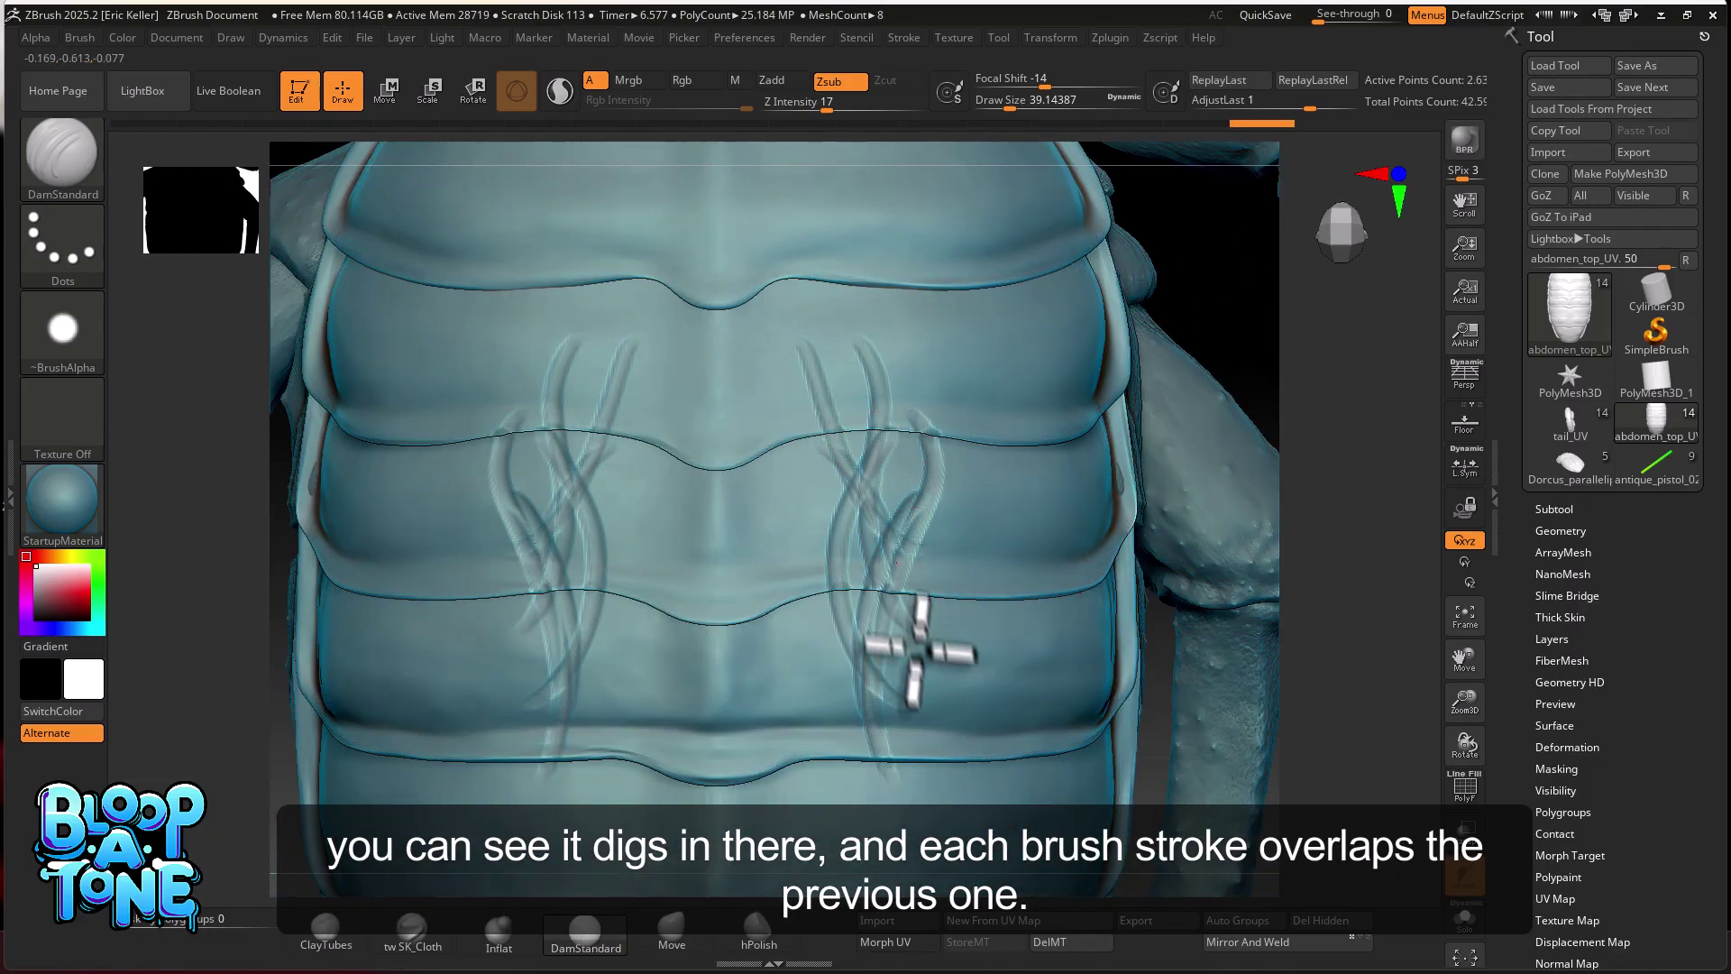
pyautogui.moveTo(881, 541); pyautogui.dragTo(1001, 642)
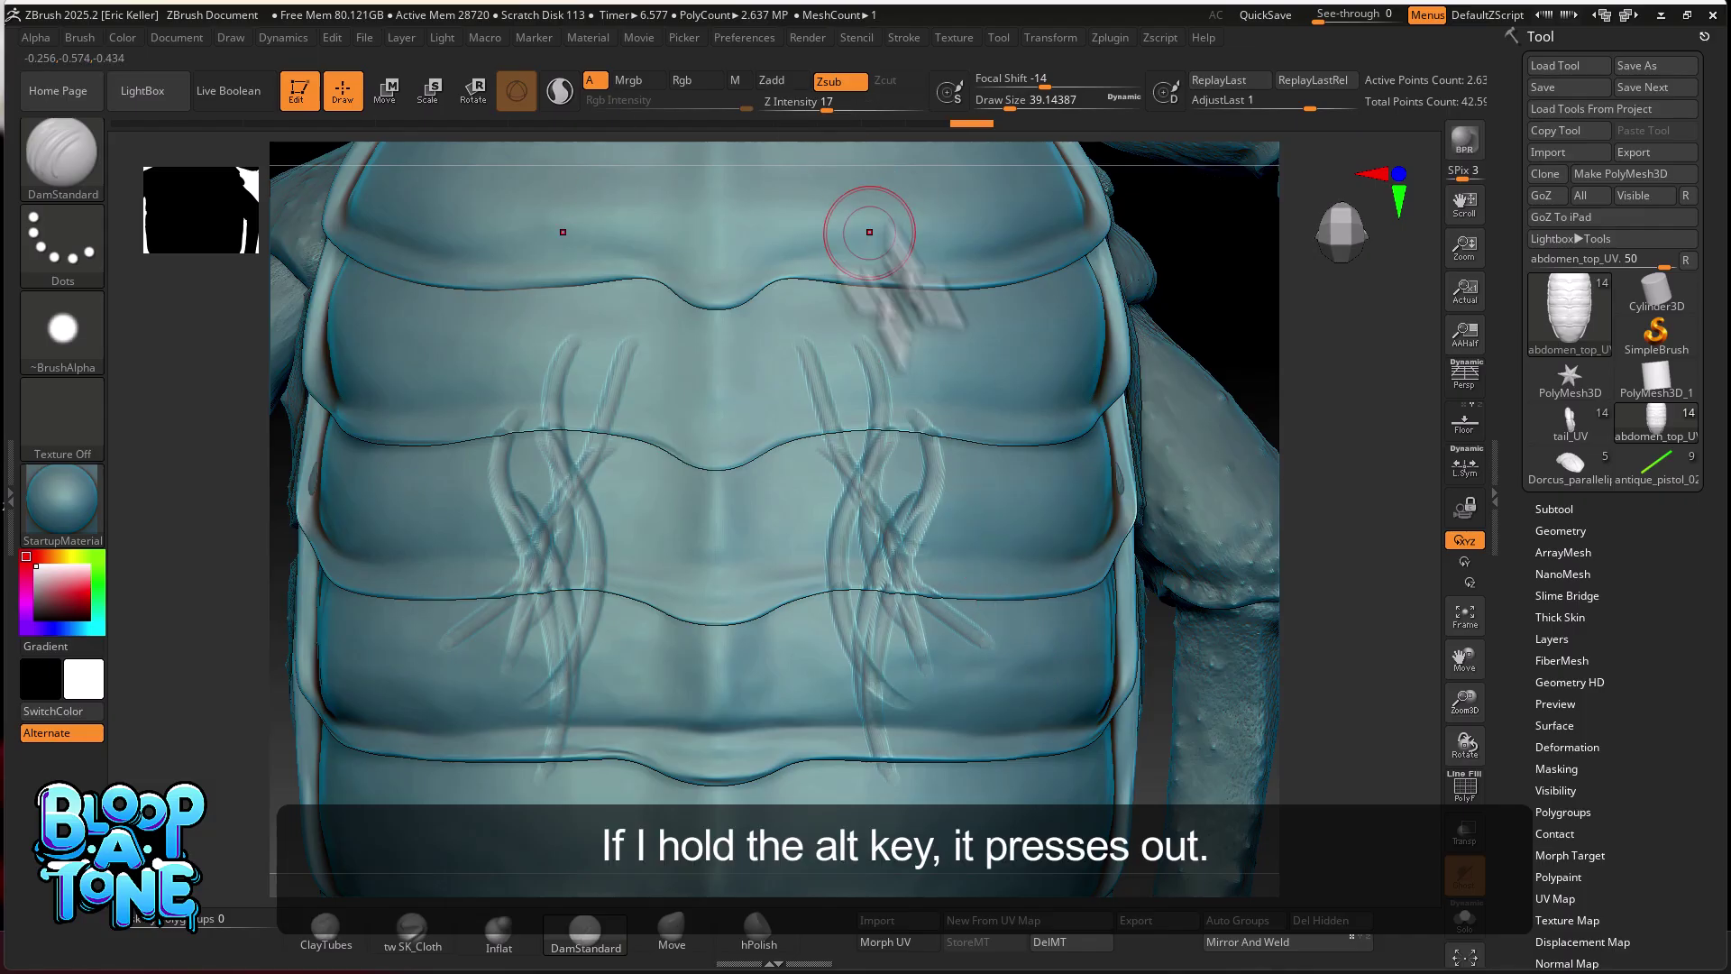
pyautogui.keyDown('alt'); pyautogui.moveTo(931, 354); pyautogui.dragTo(976, 577); pyautogui.keyUp('alt')
pyautogui.keyDown('alt'); pyautogui.moveTo(979, 358); pyautogui.dragTo(994, 552); pyautogui.keyUp('alt')
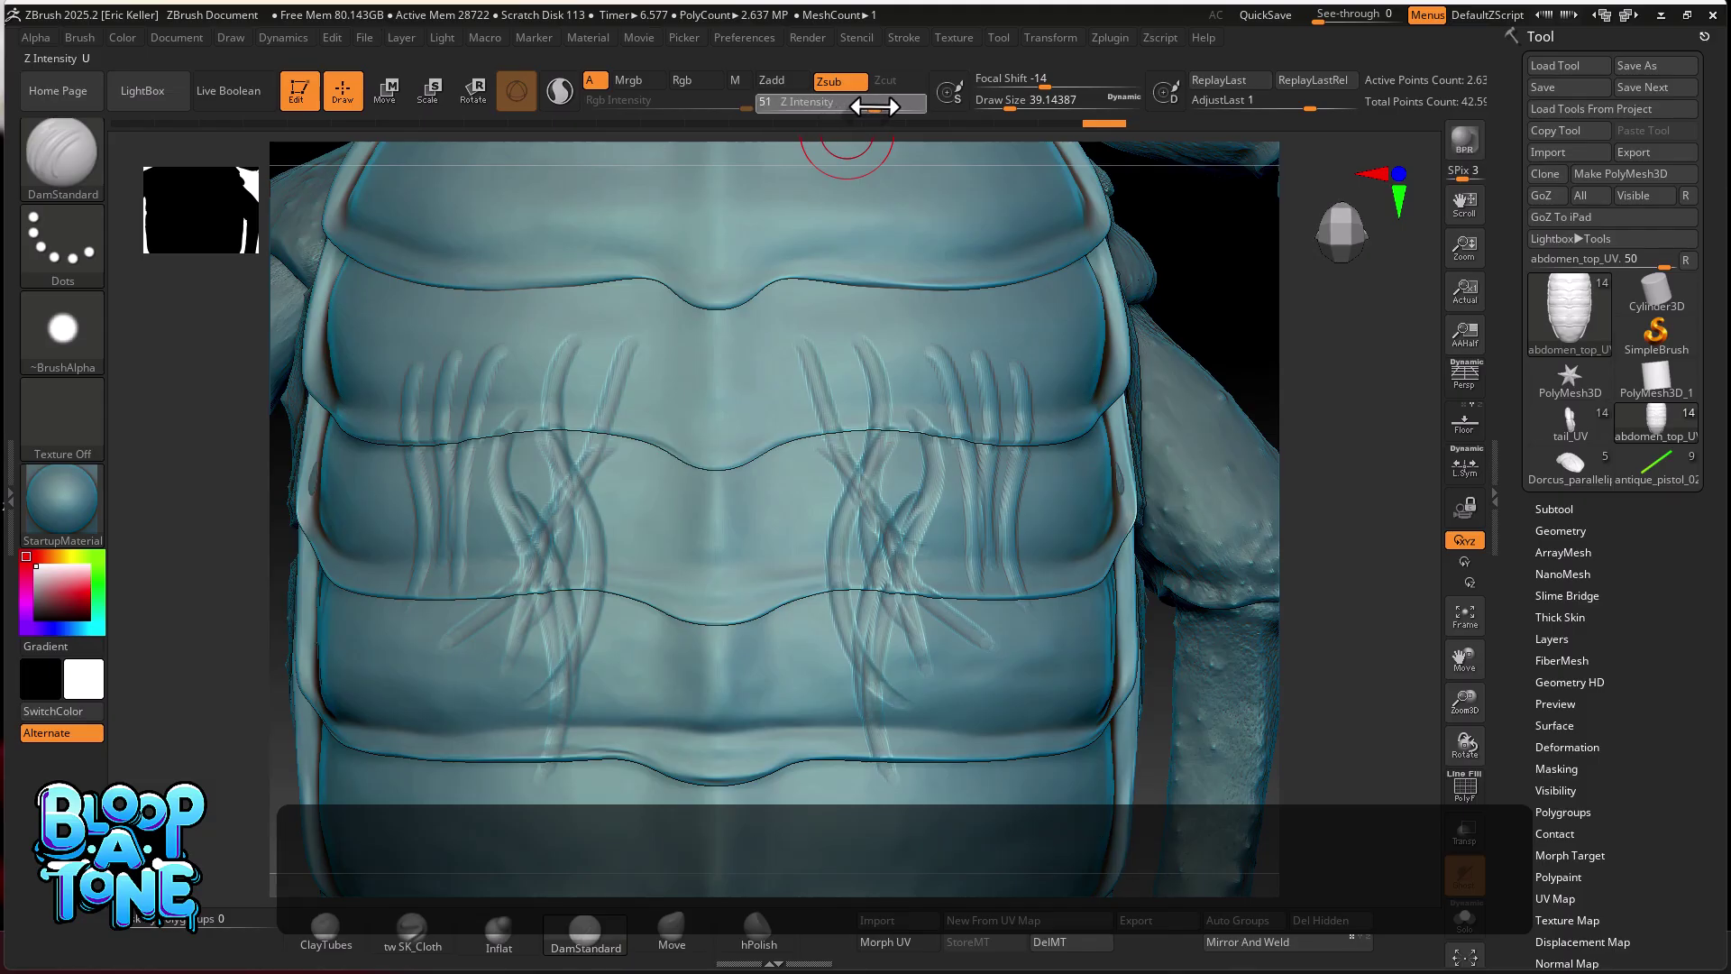
# - Set Z Intensity to 52 and paint stronger raised strokes near the abdomen's midline, with carved strokes farther toward the sides
pyautogui.moveTo(873, 106); pyautogui.dragTo(875, 107)
pyautogui.moveTo(777, 385)
pyautogui.mouseDown()
pyautogui.moveTo(784, 560)
pyautogui.moveTo(813, 638)
pyautogui.mouseUp()
pyautogui.moveTo(773, 430); pyautogui.dragTo(831, 712)
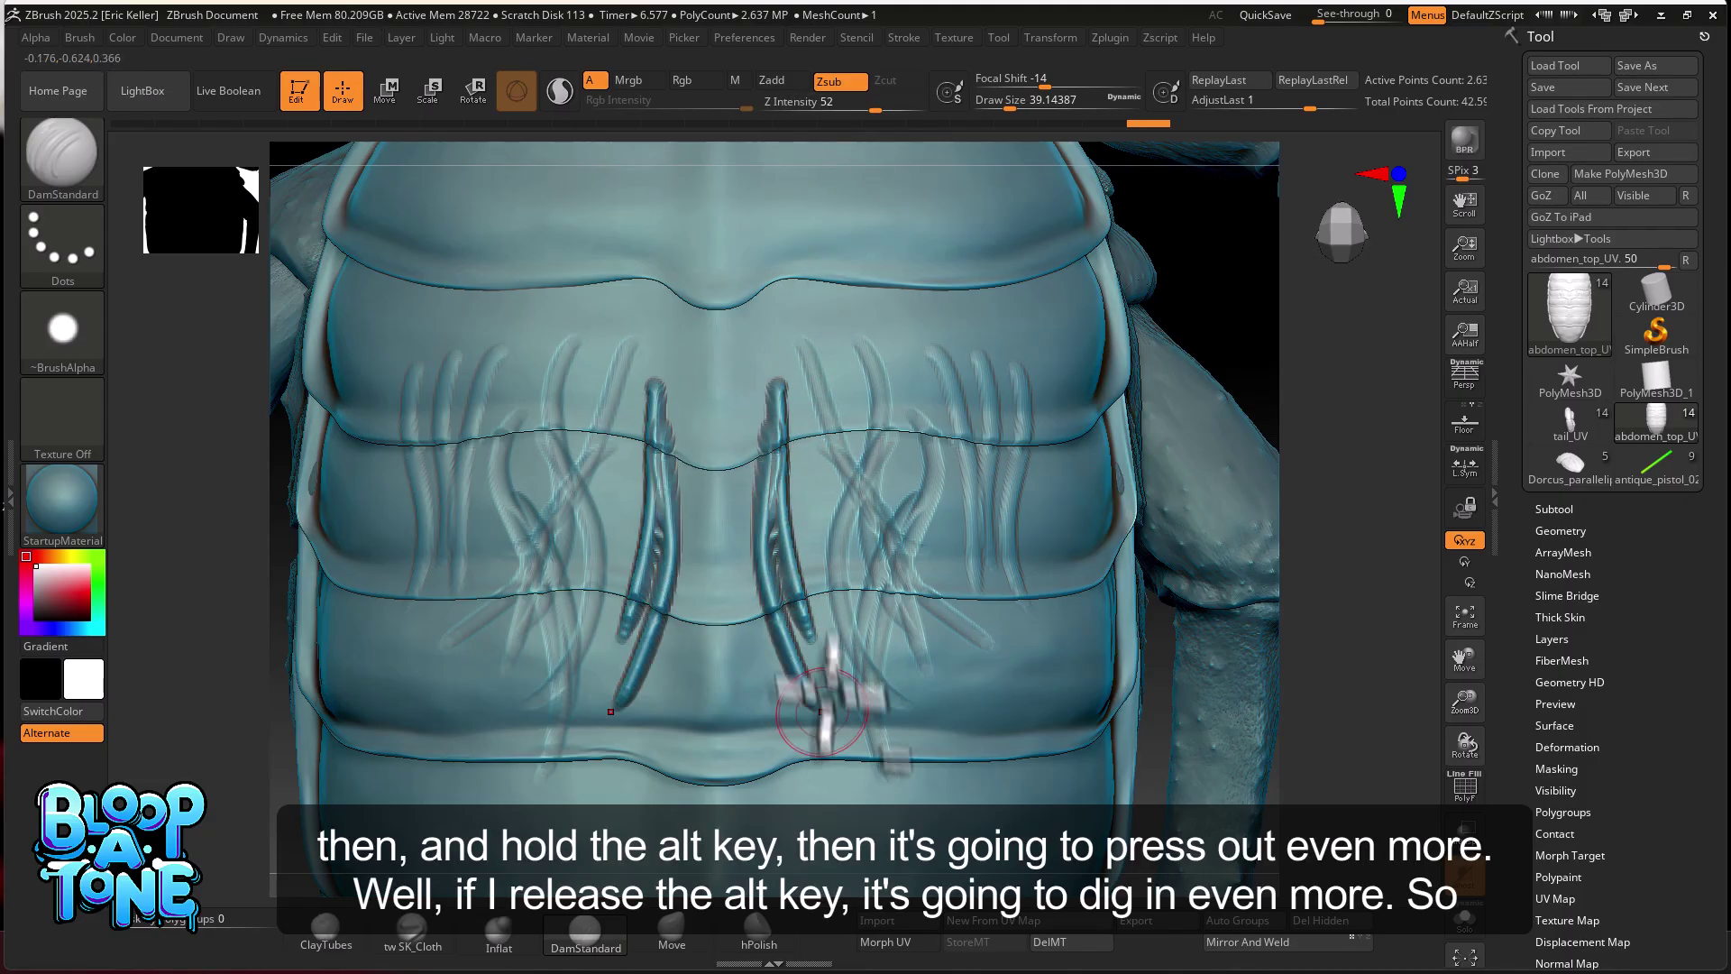
pyautogui.moveTo(809, 437); pyautogui.dragTo(892, 681)
pyautogui.moveTo(862, 443); pyautogui.dragTo(947, 721)
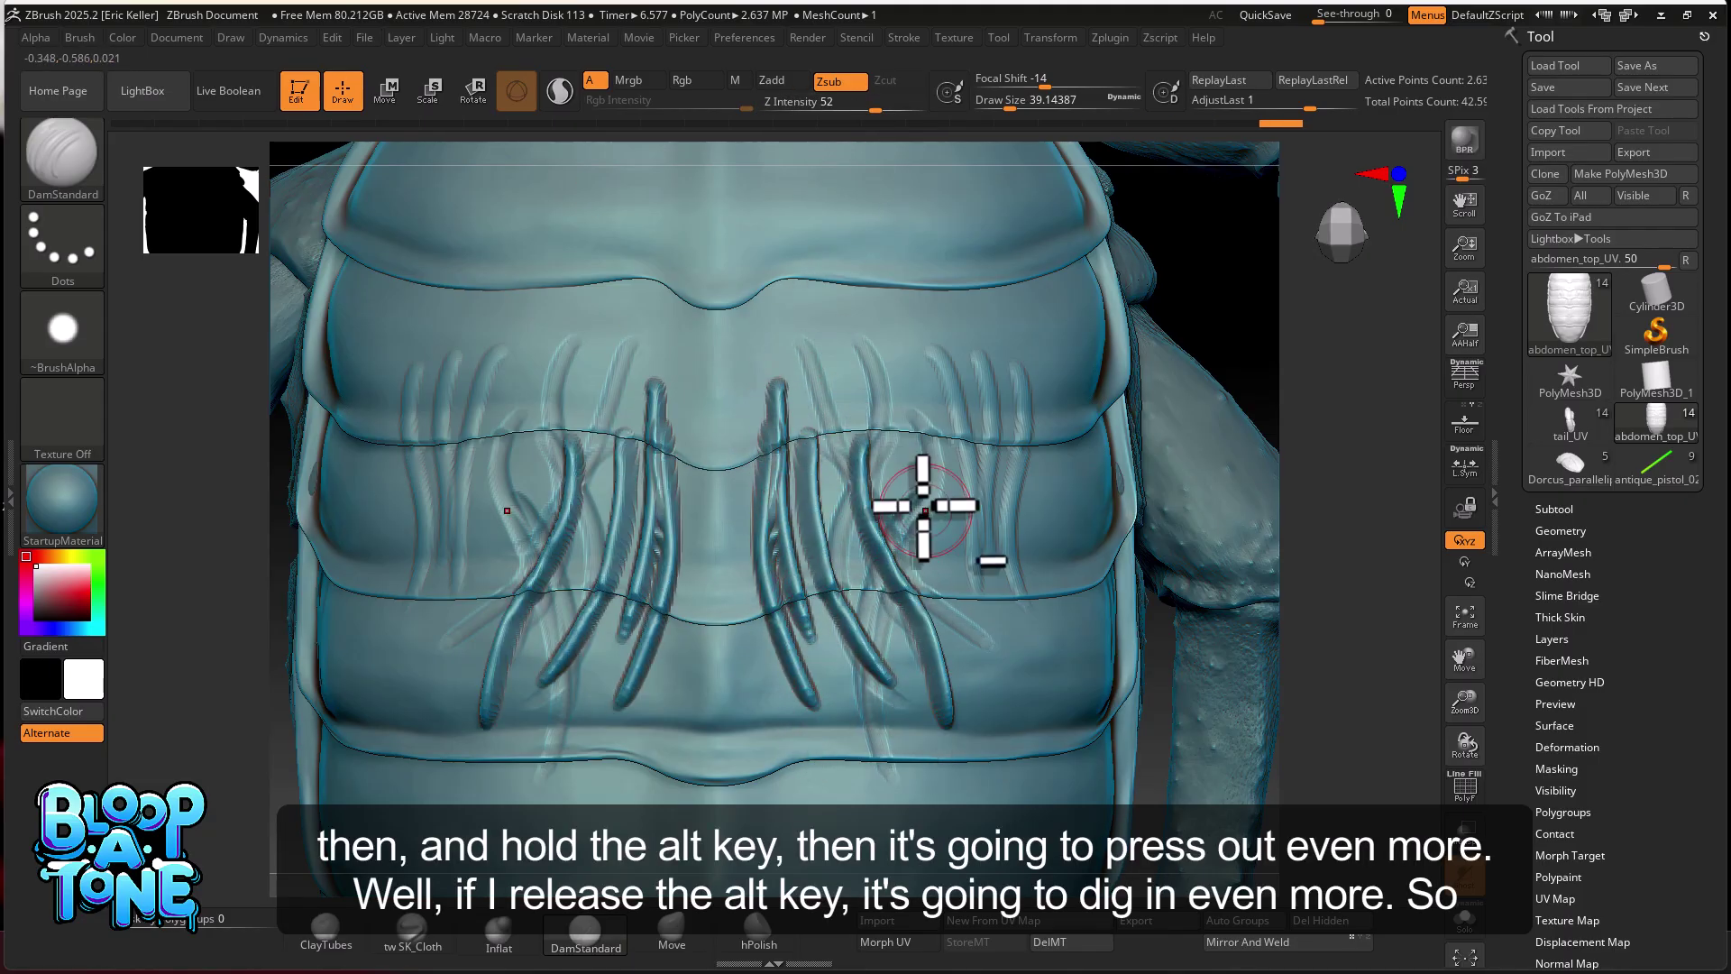
pyautogui.moveTo(926, 508); pyautogui.dragTo(959, 659)
pyautogui.moveTo(953, 349); pyautogui.dragTo(979, 543)
pyautogui.moveTo(984, 386)
pyautogui.mouseDown()
pyautogui.moveTo(1001, 533)
pyautogui.moveTo(1037, 577)
pyautogui.mouseUp()
pyautogui.moveTo(1357, 545); pyautogui.dragTo(1328, 542)
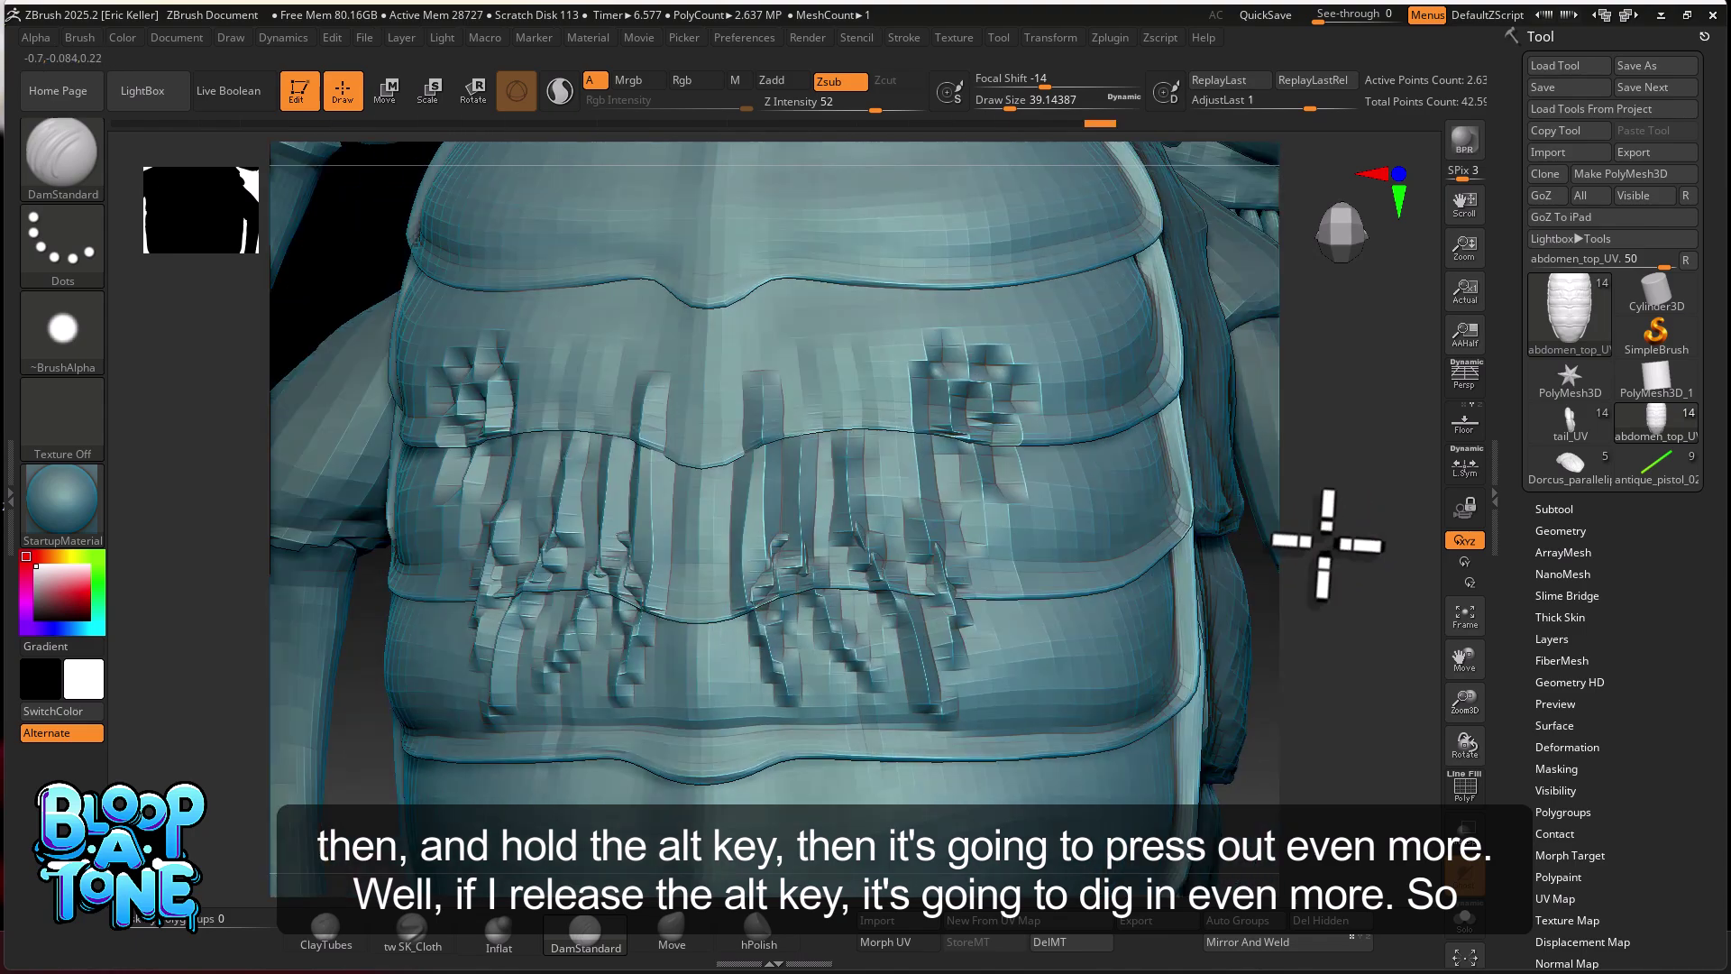
pyautogui.keyDown('shift'); pyautogui.moveTo(1326, 615); pyautogui.dragTo(1330, 620); pyautogui.keyUp('shift')
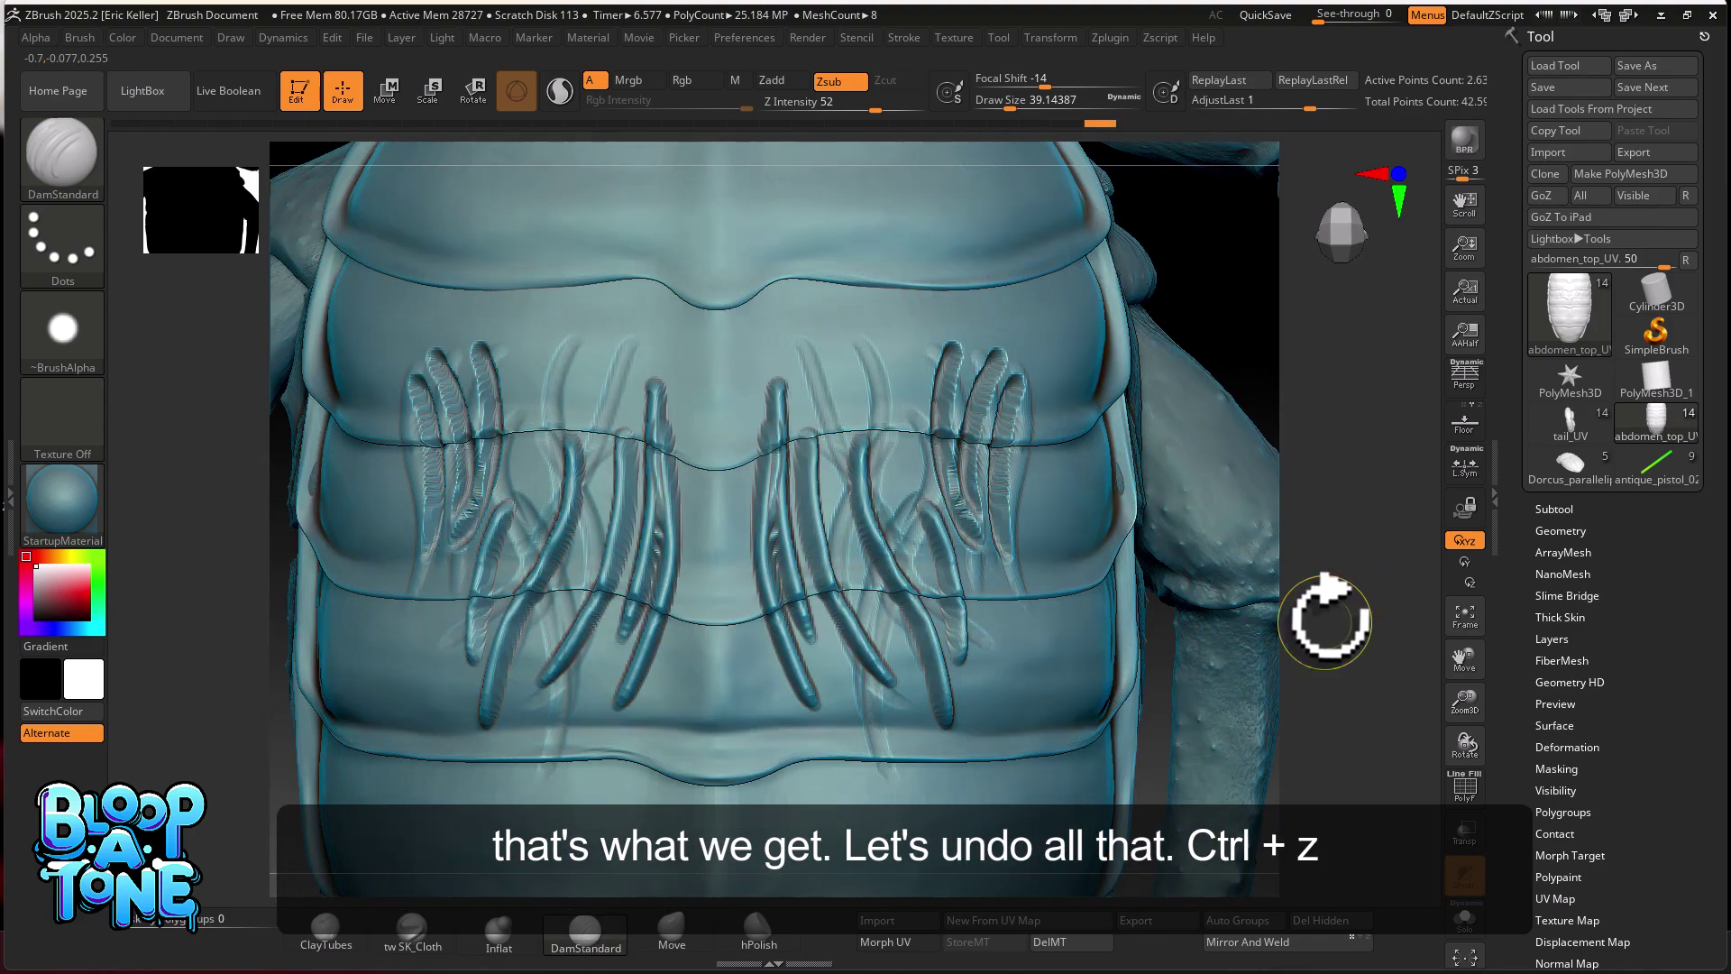
# - Undo all test strokes on the abdomen
pyautogui.hotkey('ctrl', 'z')
pyautogui.hotkey('ctrl', 'z')
pyautogui.hotkey('ctrl', 'z')
pyautogui.hotkey('ctrl', 'z')
pyautogui.hotkey('ctrl', 'z')
pyautogui.hotkey('ctrl', 'z')
pyautogui.hotkey('ctrl', 'z')
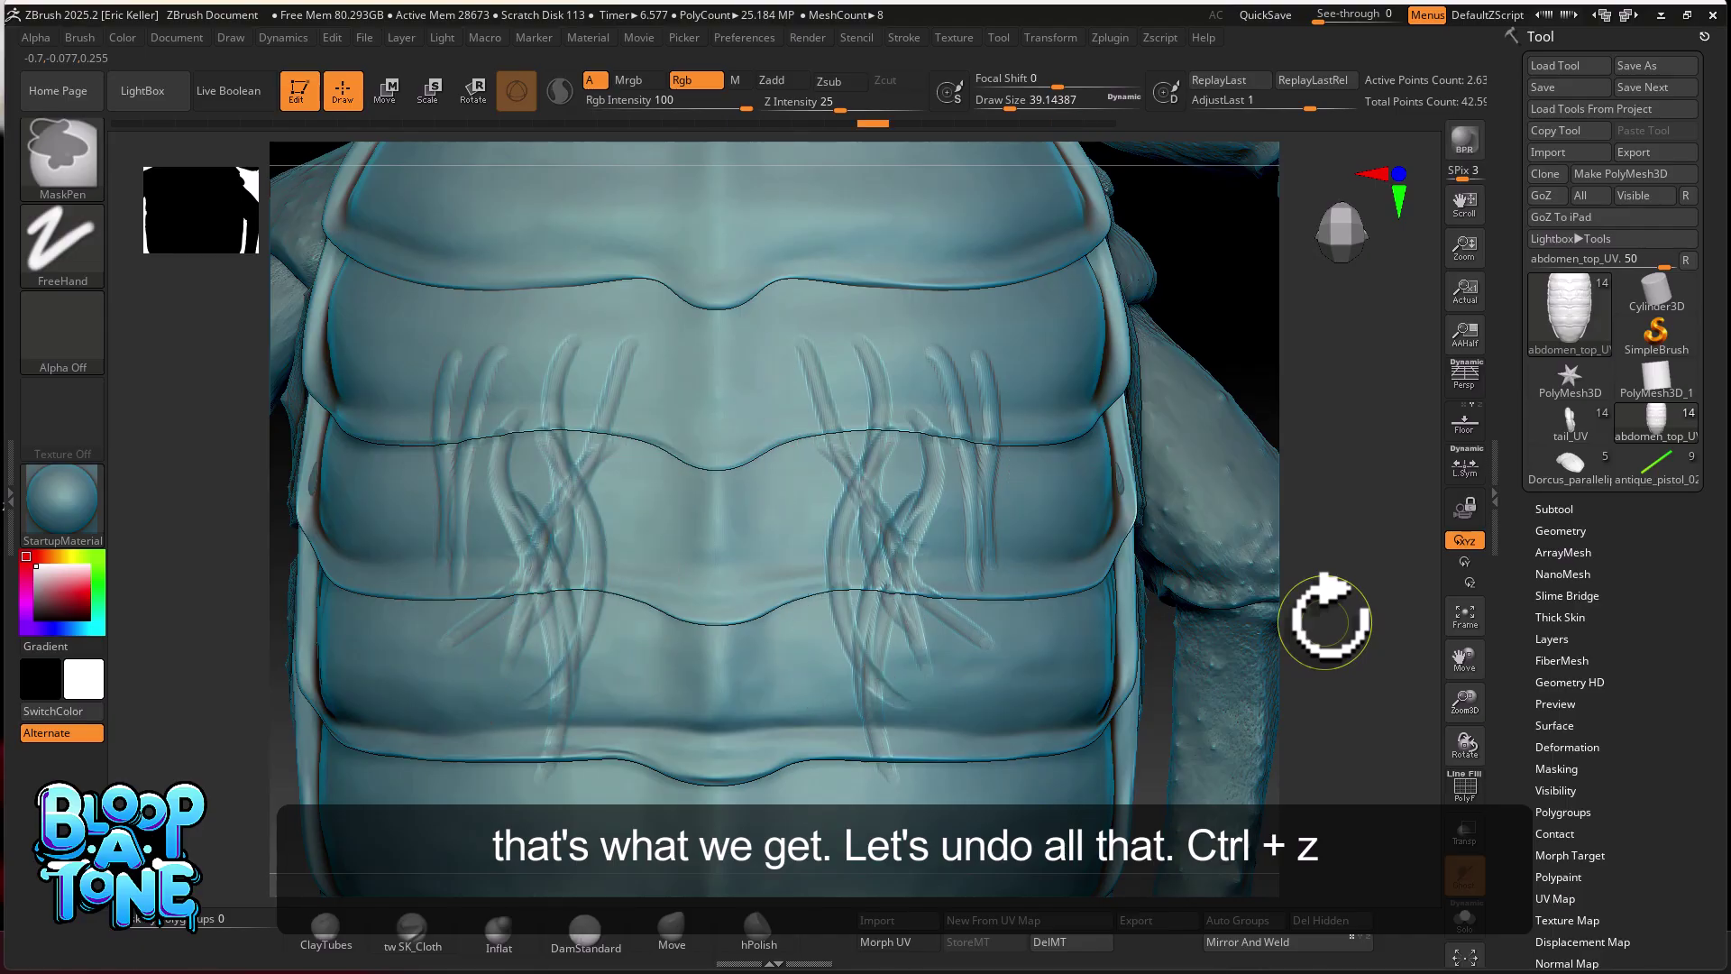
pyautogui.hotkey('ctrl', 'z')
pyautogui.hotkey('ctrl', 'z')
pyautogui.hotkey('ctrl', 'z')
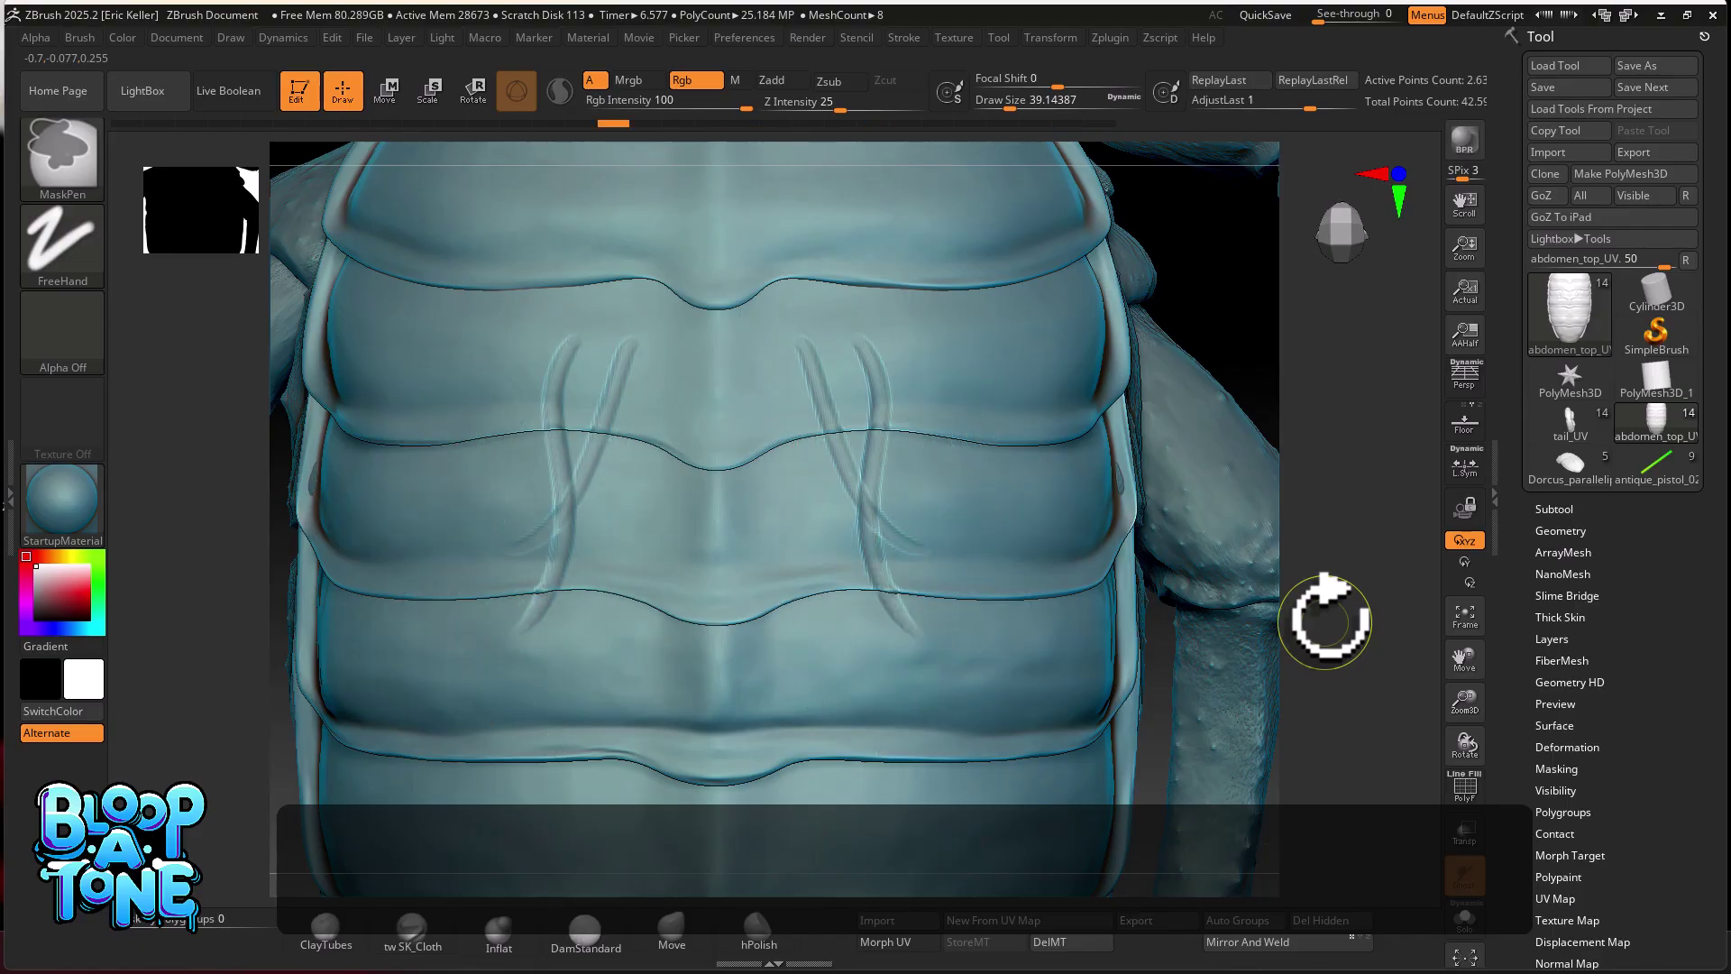
pyautogui.hotkey('ctrl', 'z')
pyautogui.hotkey('ctrl', 'z')
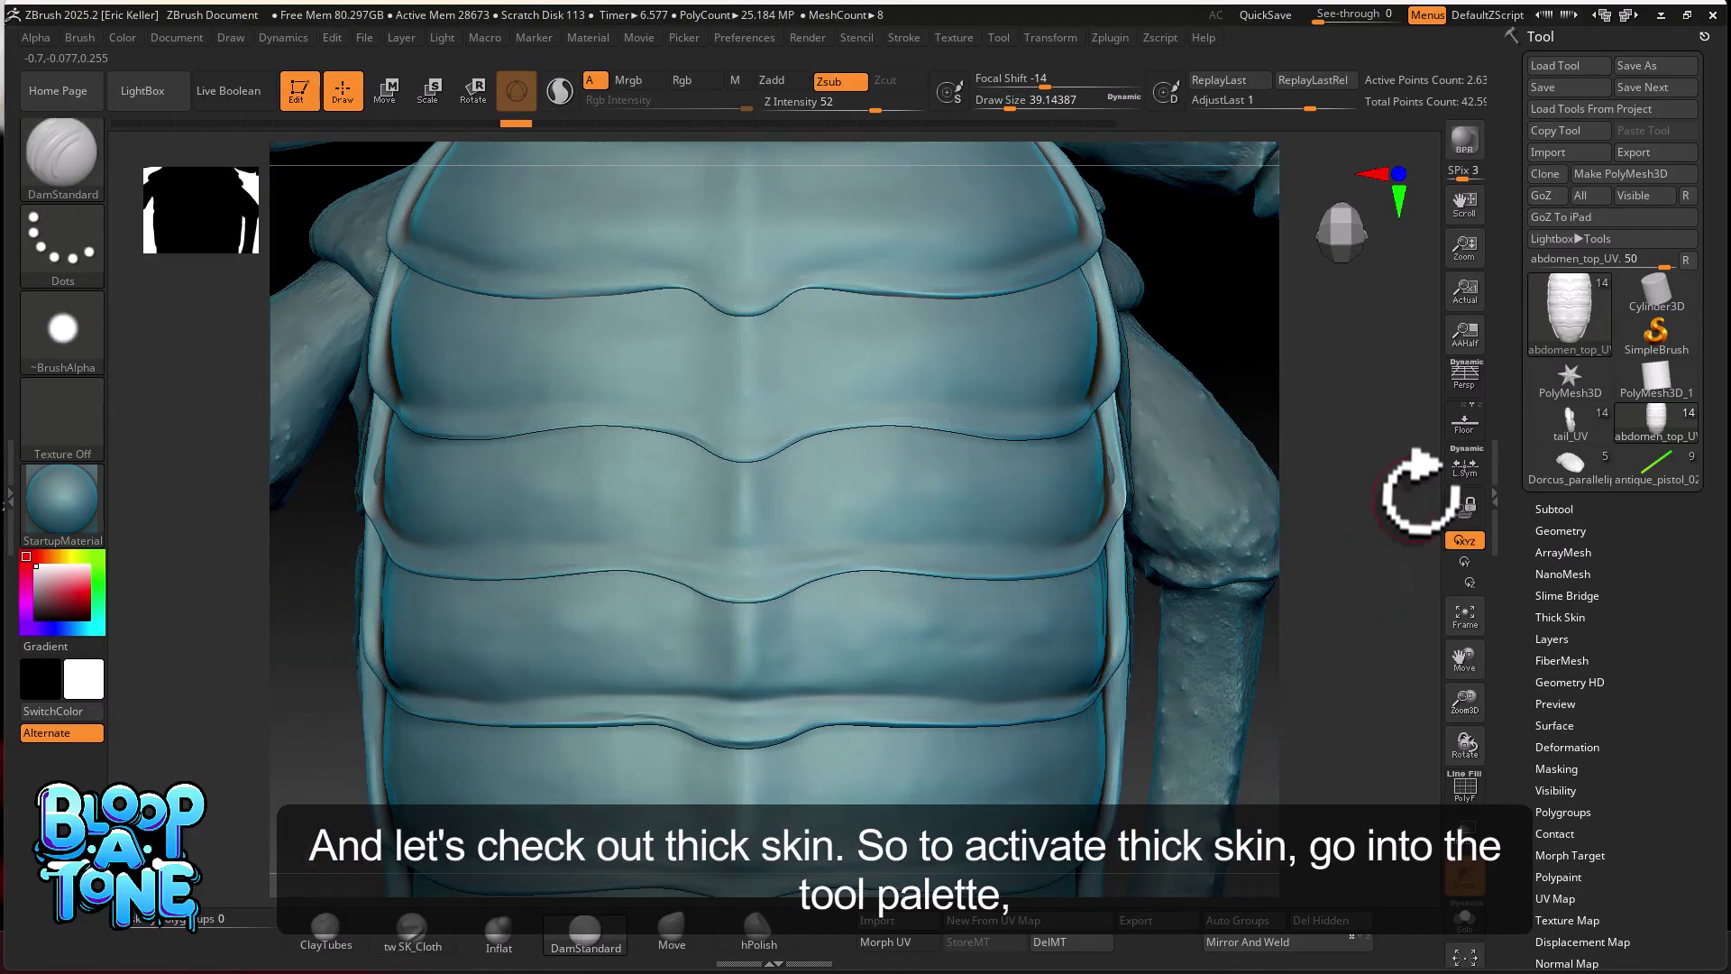
# - Turn on Thick Skin for the abdomen subtool and set its Thickness to 10
pyautogui.keyDown('alt'); pyautogui.moveTo(1412, 478); pyautogui.dragTo(1294, 456); pyautogui.keyUp('alt')
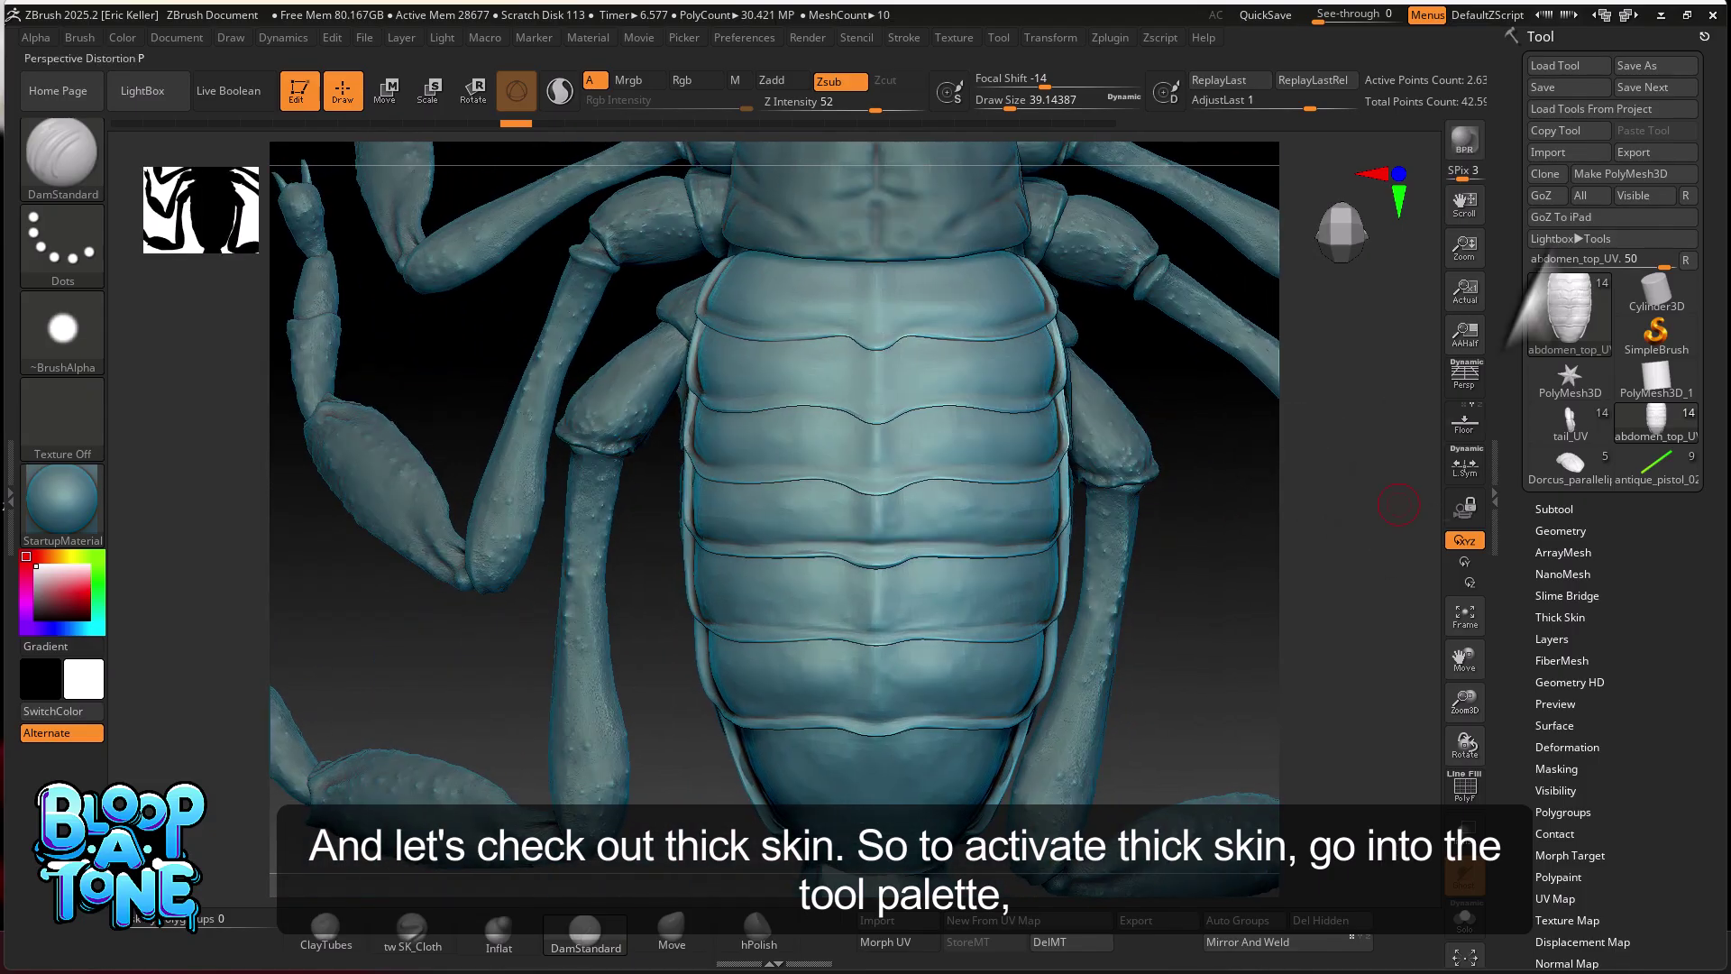
pyautogui.moveTo(1398, 505); pyautogui.dragTo(1364, 344)
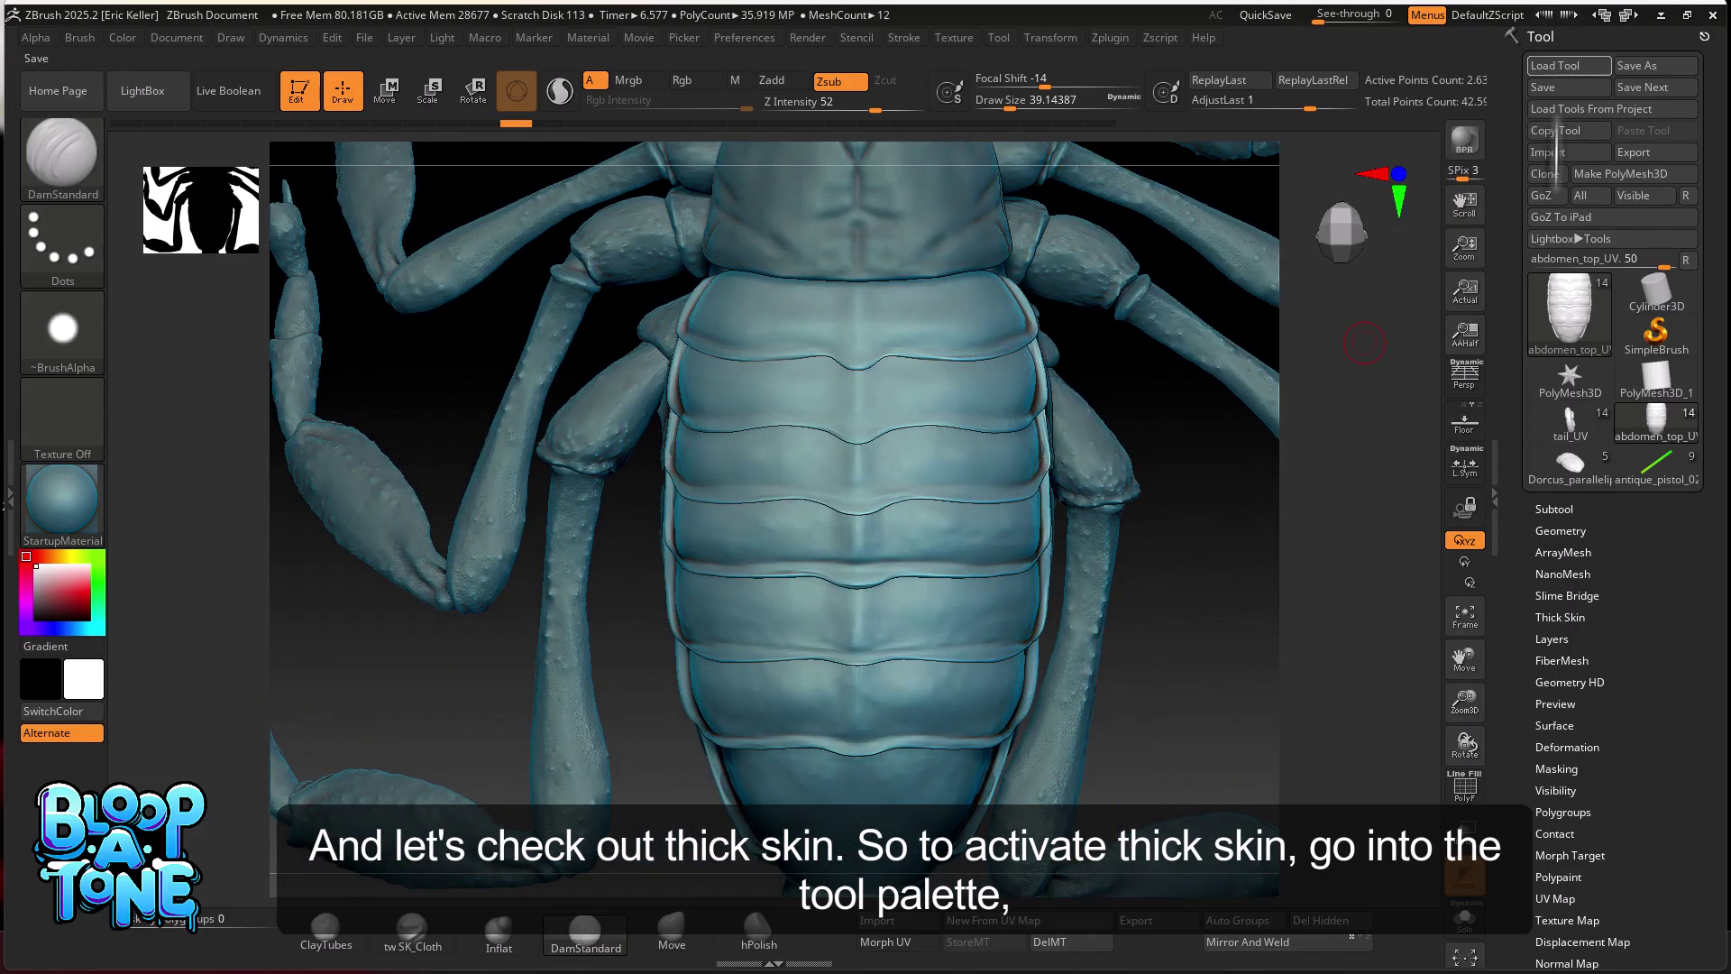
pyautogui.click(1558, 611)
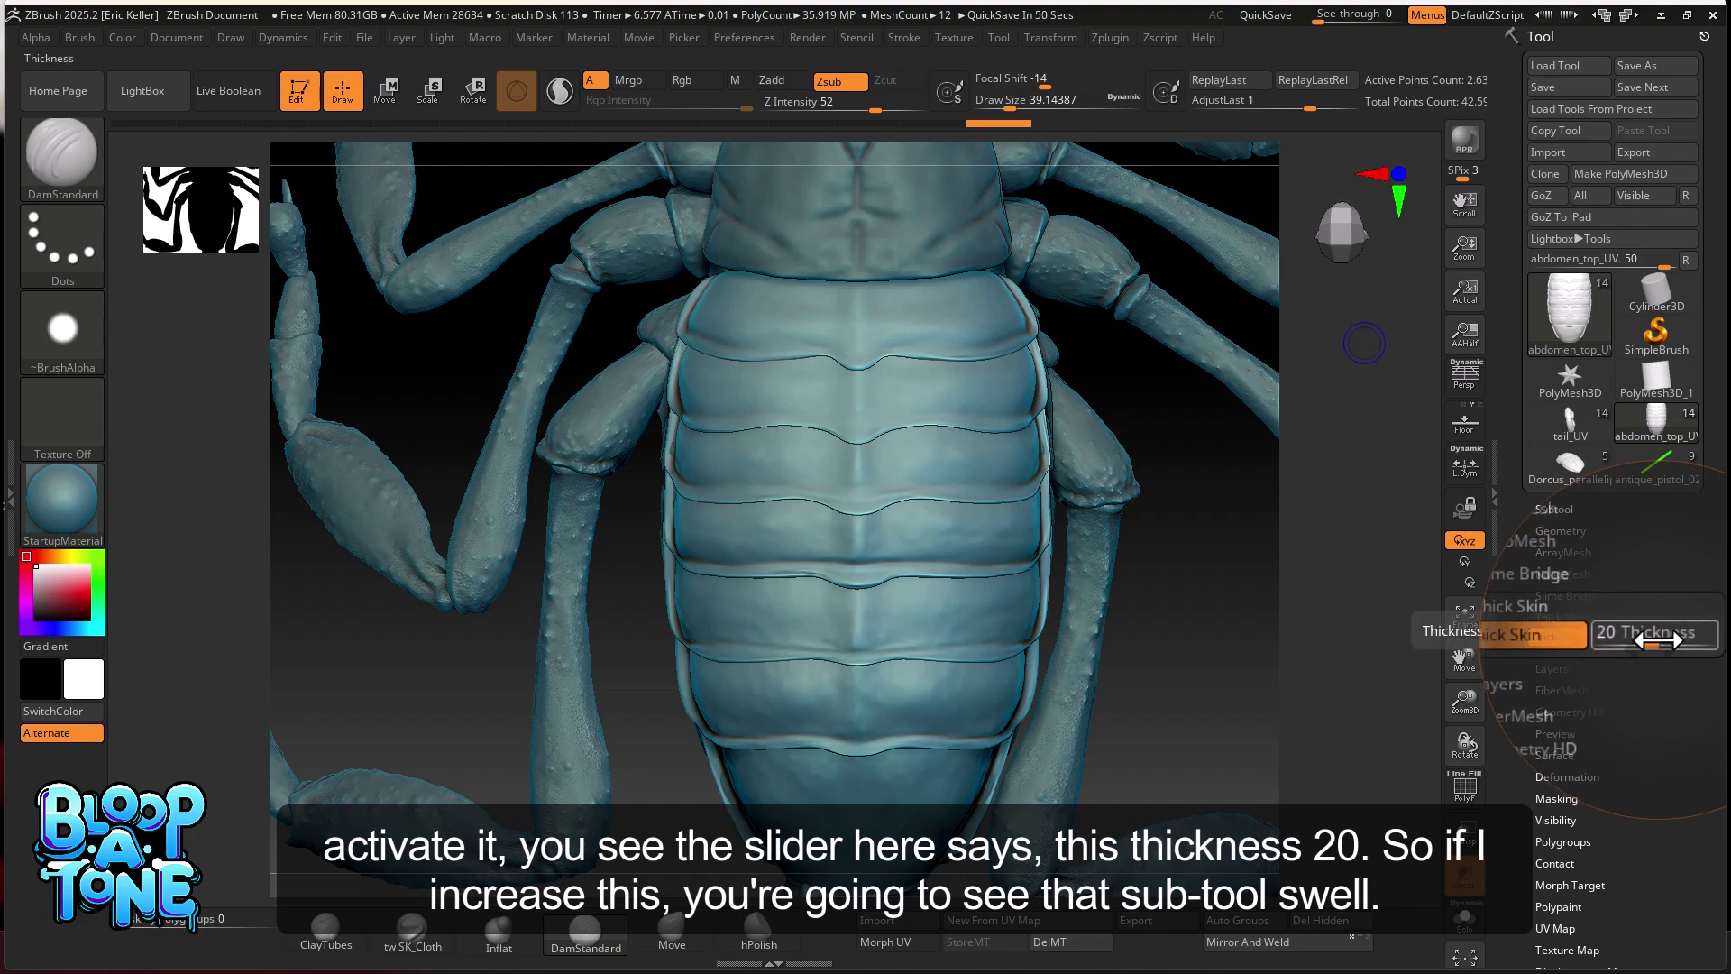
pyautogui.moveTo(1668, 637)
pyautogui.mouseDown()
pyautogui.moveTo(1620, 641)
pyautogui.moveTo(1650, 642)
pyautogui.mouseUp()
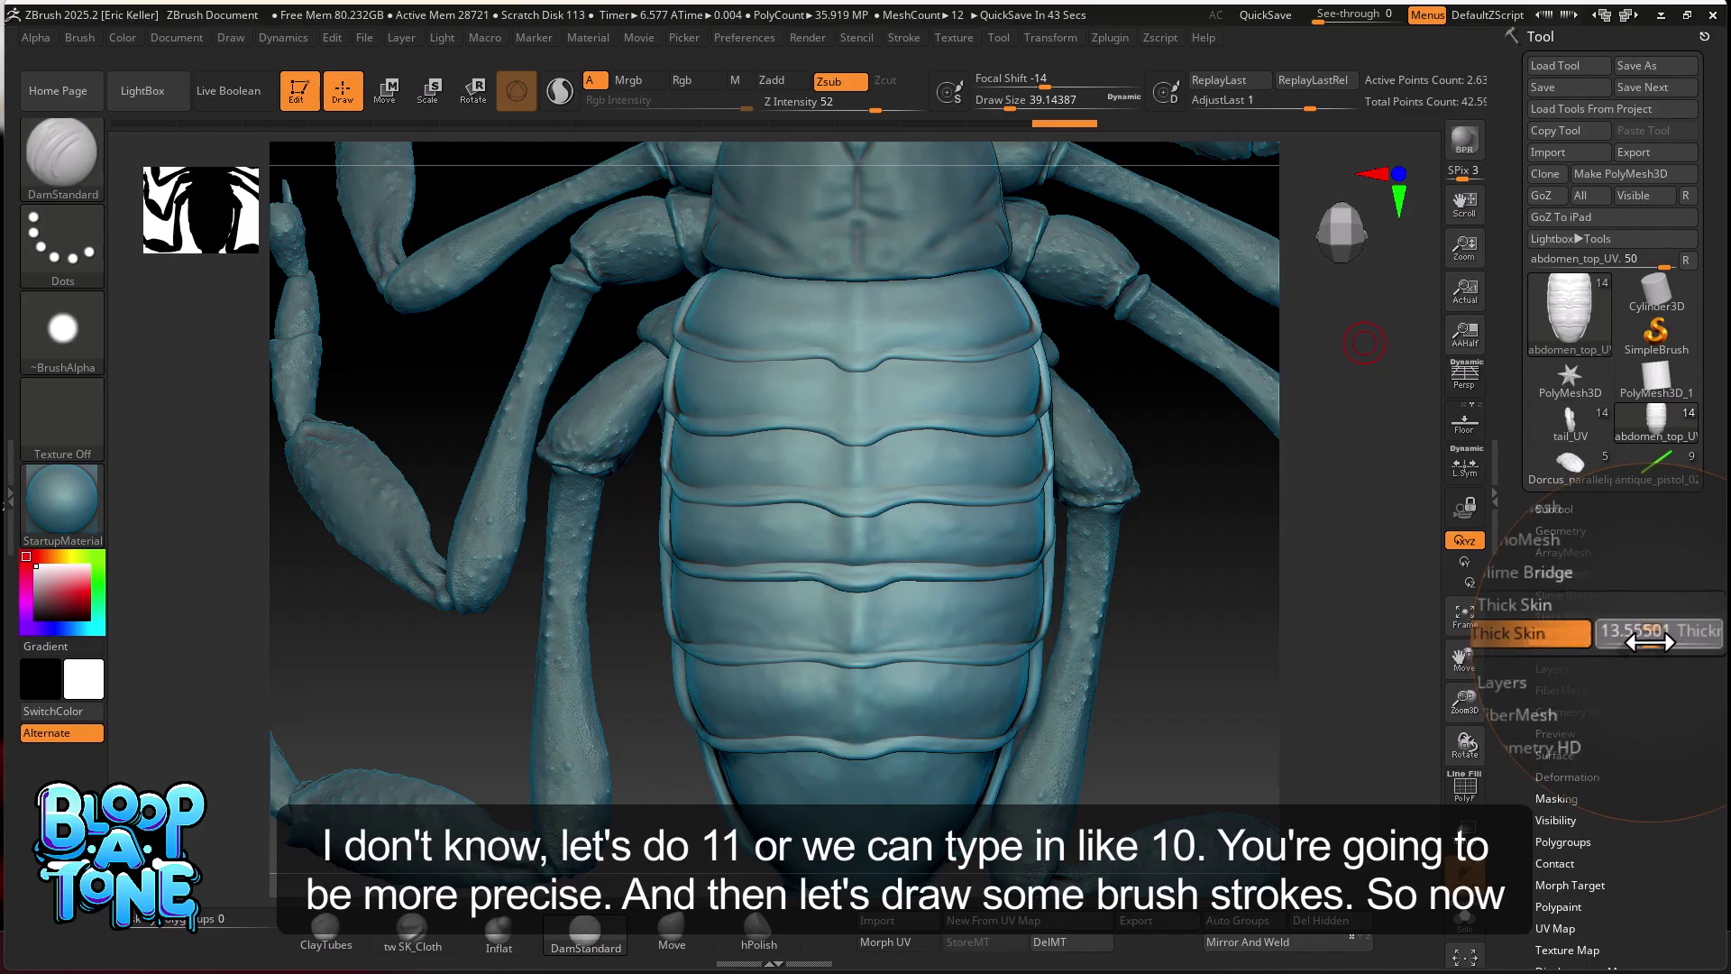
pyautogui.click(1650, 641)
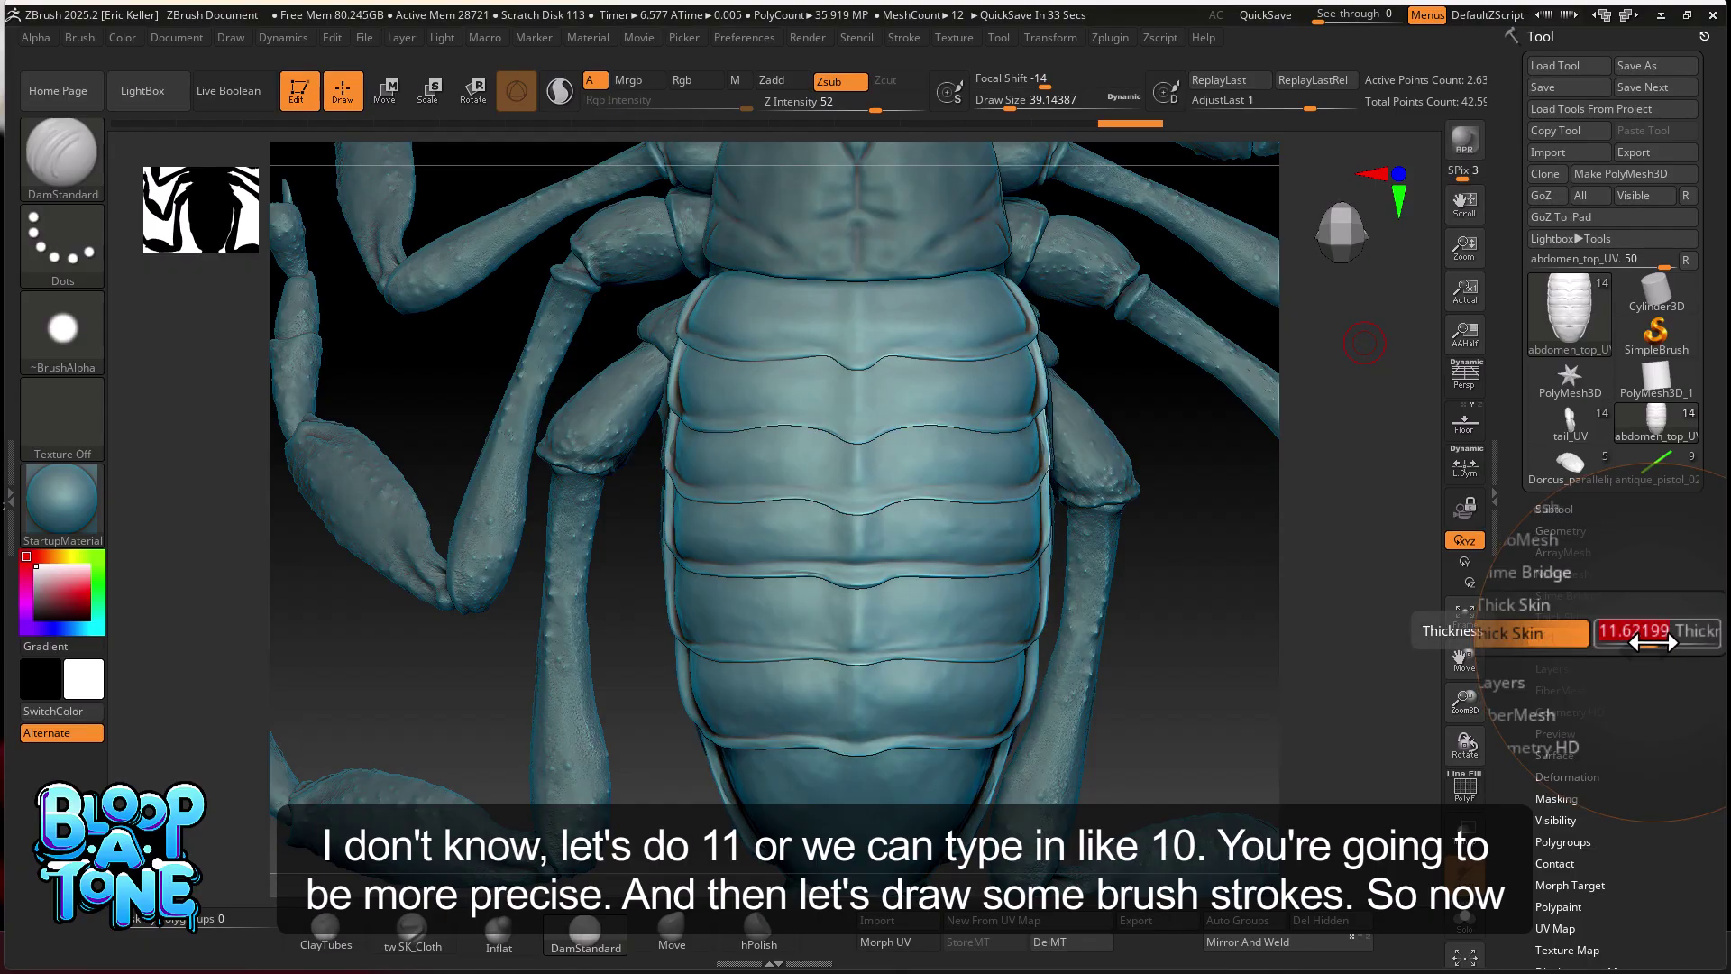
pyautogui.write('10')
pyautogui.press('Return')
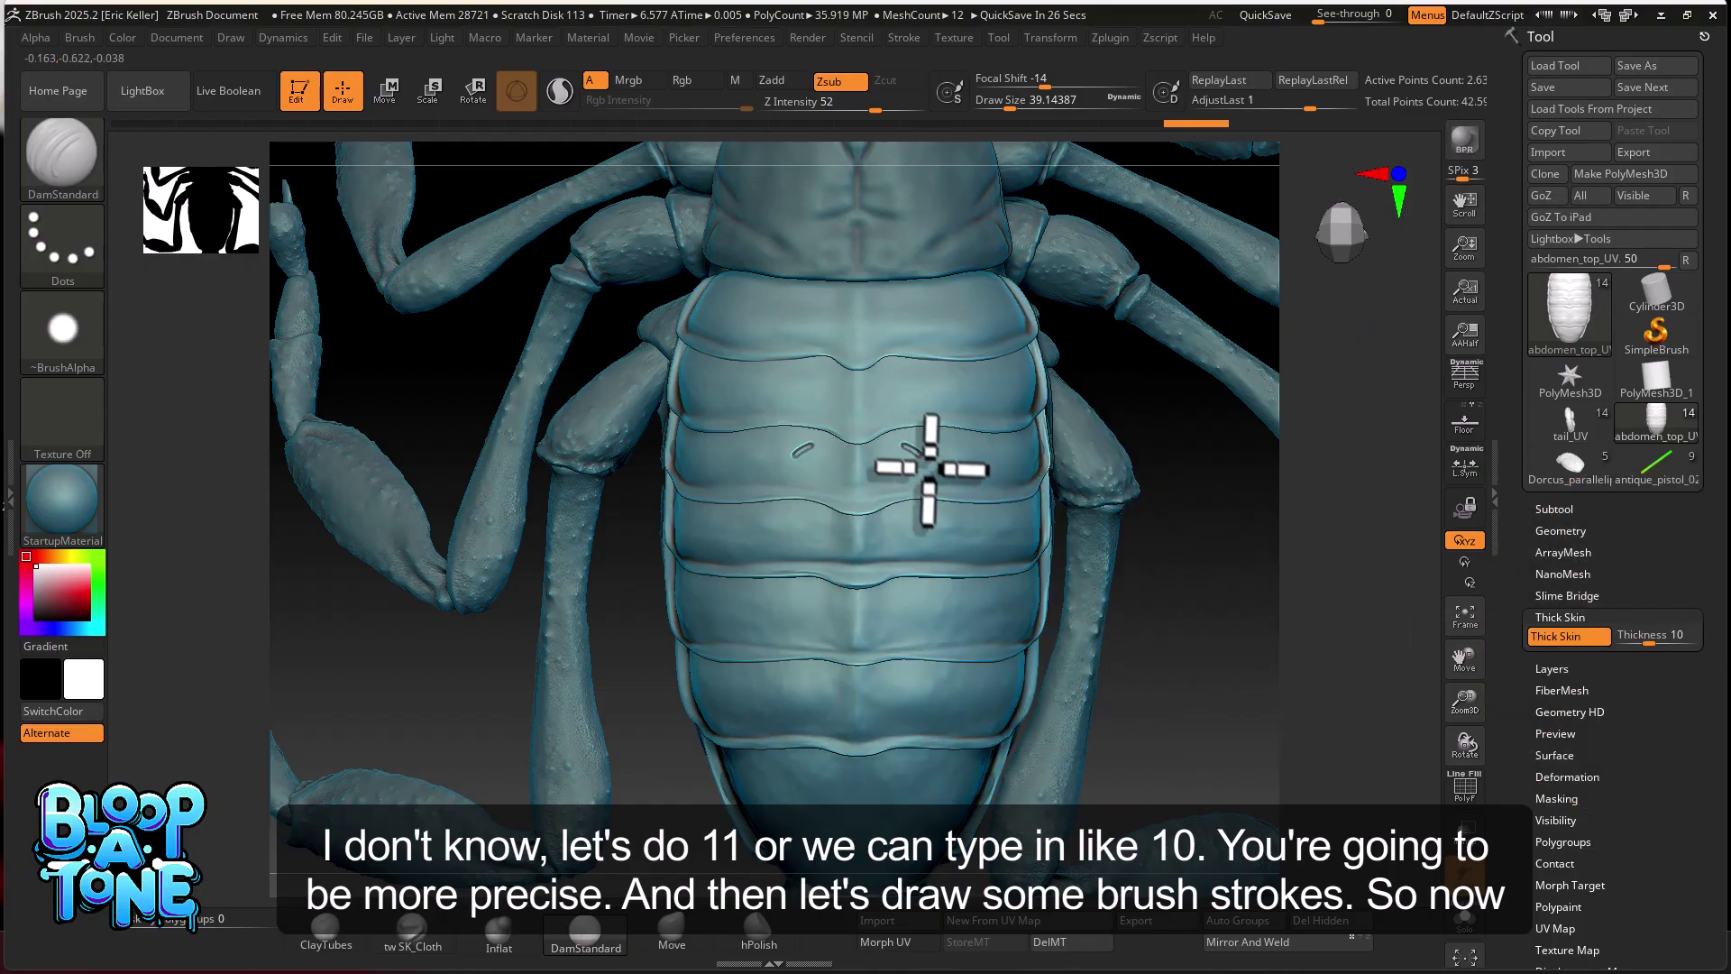
# - Paint crossing DamStandard strokes on the middle abdomen plates with Thick Skin on, adding near-vertical strokes toward the sides
pyautogui.moveTo(1463, 707); pyautogui.dragTo(1468, 762)
pyautogui.moveTo(1001, 480); pyautogui.dragTo(958, 612)
pyautogui.moveTo(1035, 479)
pyautogui.mouseDown()
pyautogui.moveTo(1001, 629)
pyautogui.moveTo(1015, 692)
pyautogui.mouseUp()
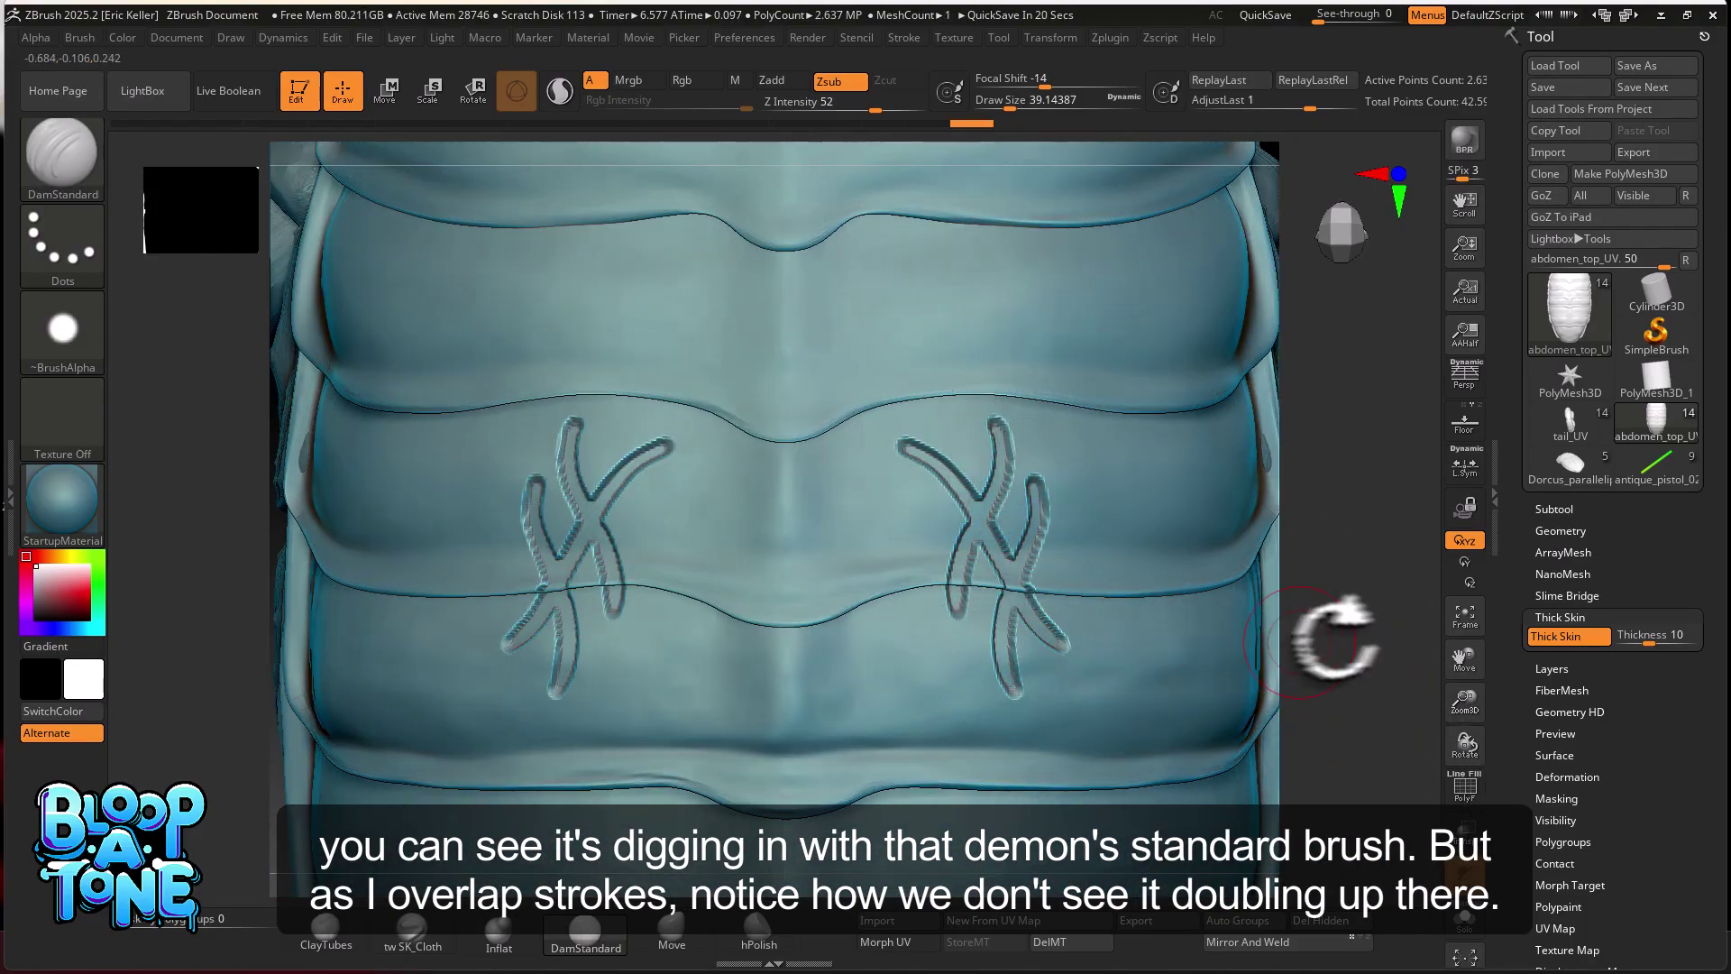
pyautogui.moveTo(1273, 642); pyautogui.dragTo(1231, 599)
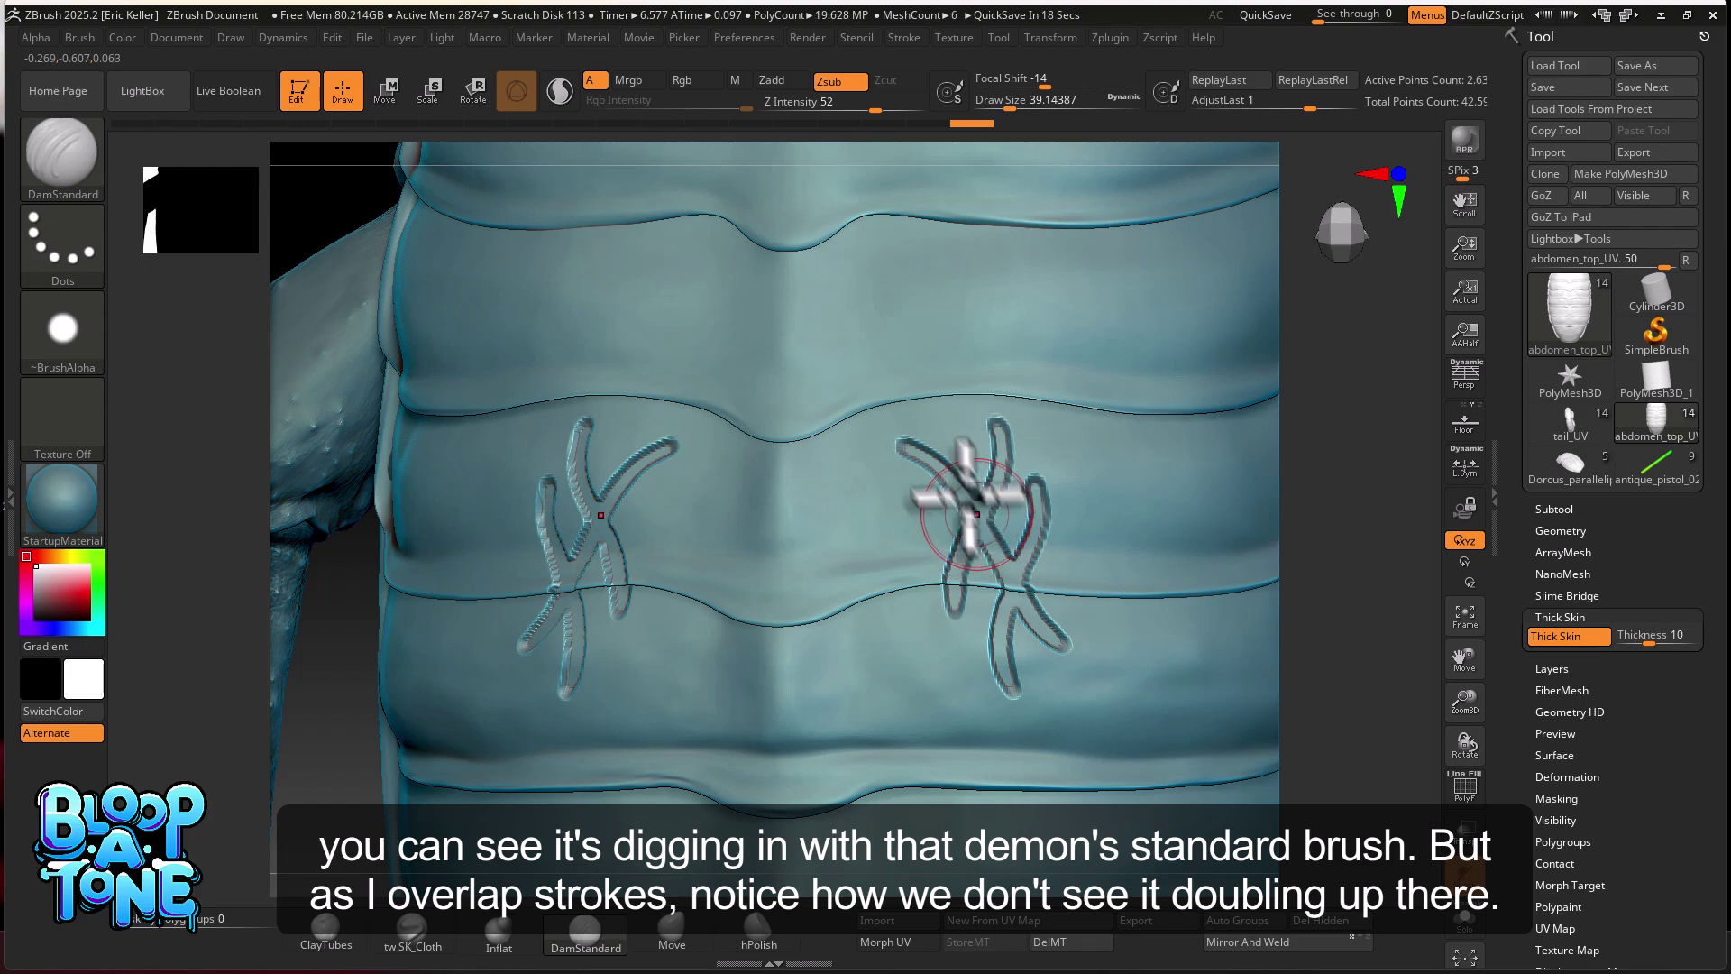
pyautogui.moveTo(961, 441); pyautogui.dragTo(1105, 534)
pyautogui.moveTo(1045, 425); pyautogui.dragTo(1086, 545)
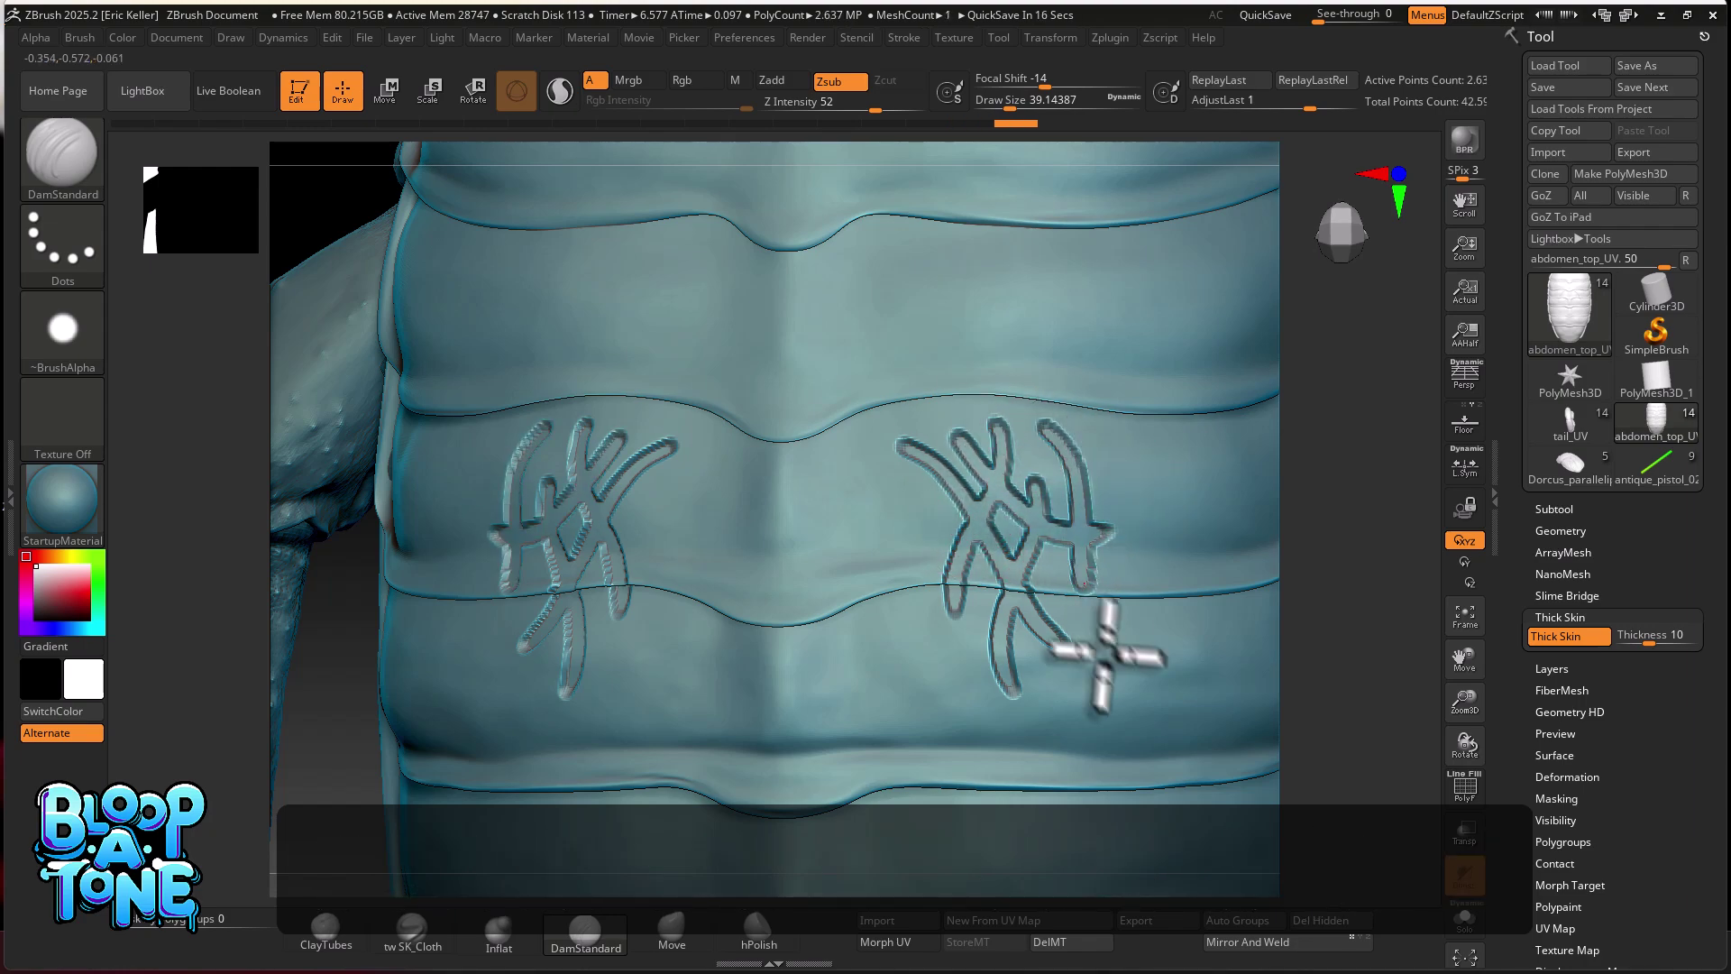
pyautogui.moveTo(1097, 634); pyautogui.dragTo(1102, 642)
pyautogui.moveTo(1135, 461)
pyautogui.mouseDown()
pyautogui.moveTo(1137, 623)
pyautogui.moveTo(1149, 663)
pyautogui.moveTo(1190, 663)
pyautogui.mouseUp()
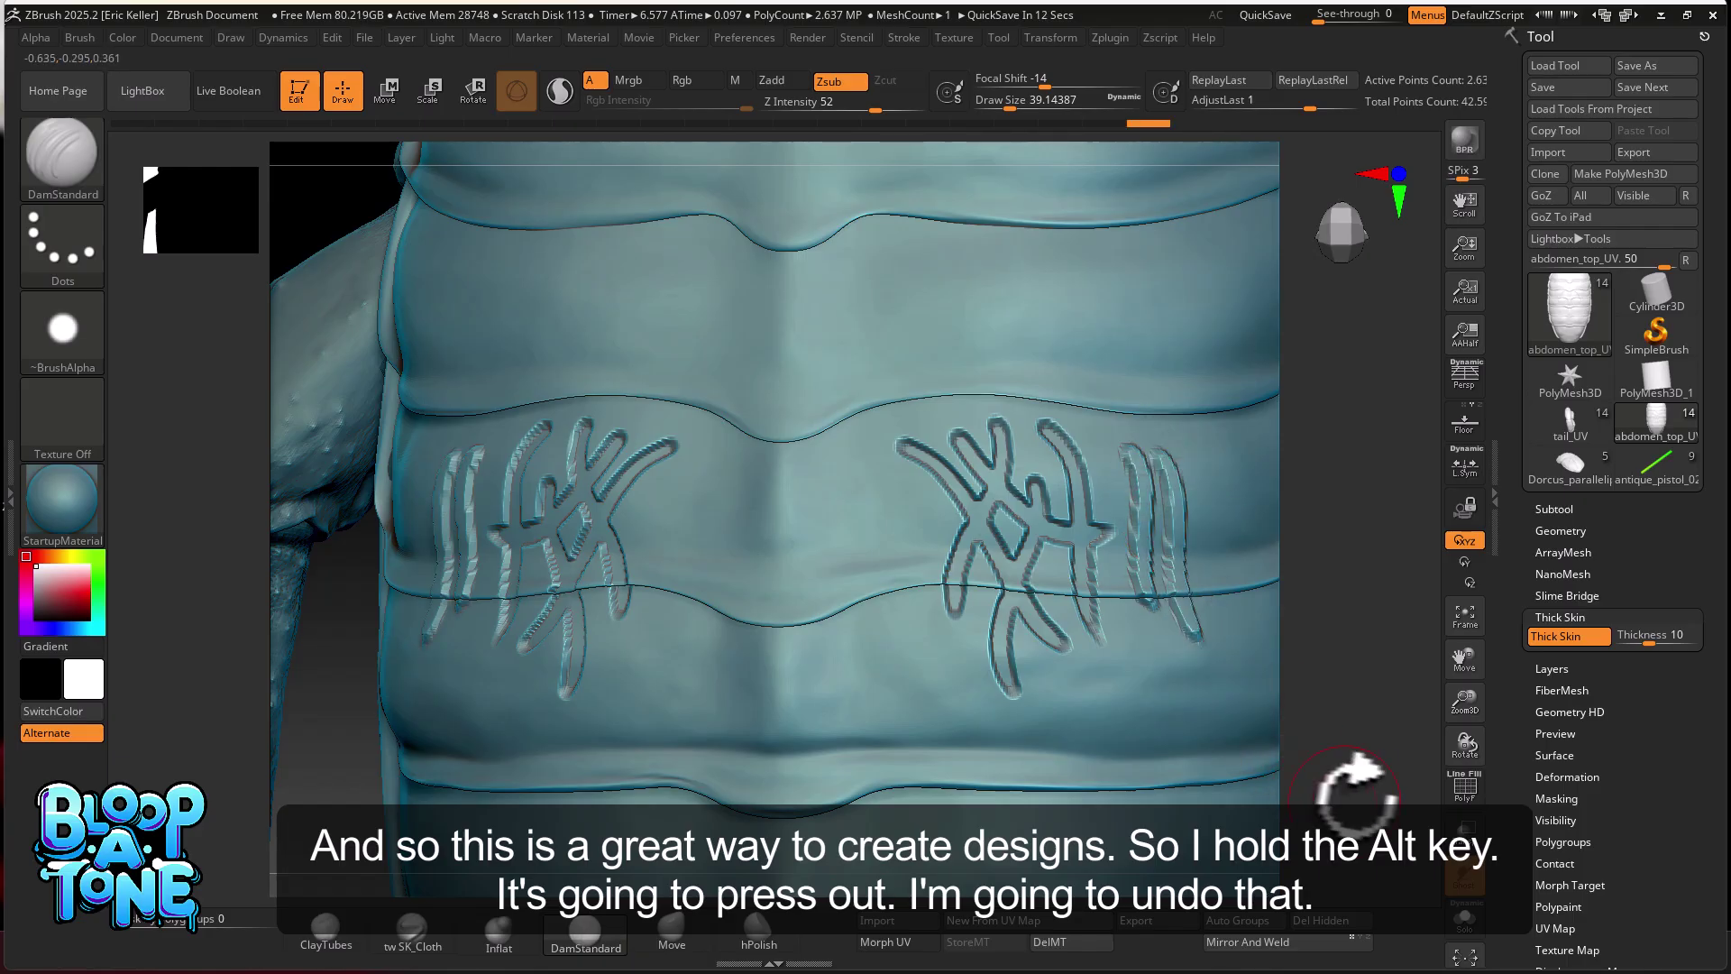
# - Undo the crossing strokes painted with Thick Skin on the abdomen
pyautogui.hotkey('ctrl', 'z')
pyautogui.hotkey('ctrl', 'z')
pyautogui.hotkey('ctrl', 'z')
pyautogui.hotkey('ctrl', 'z')
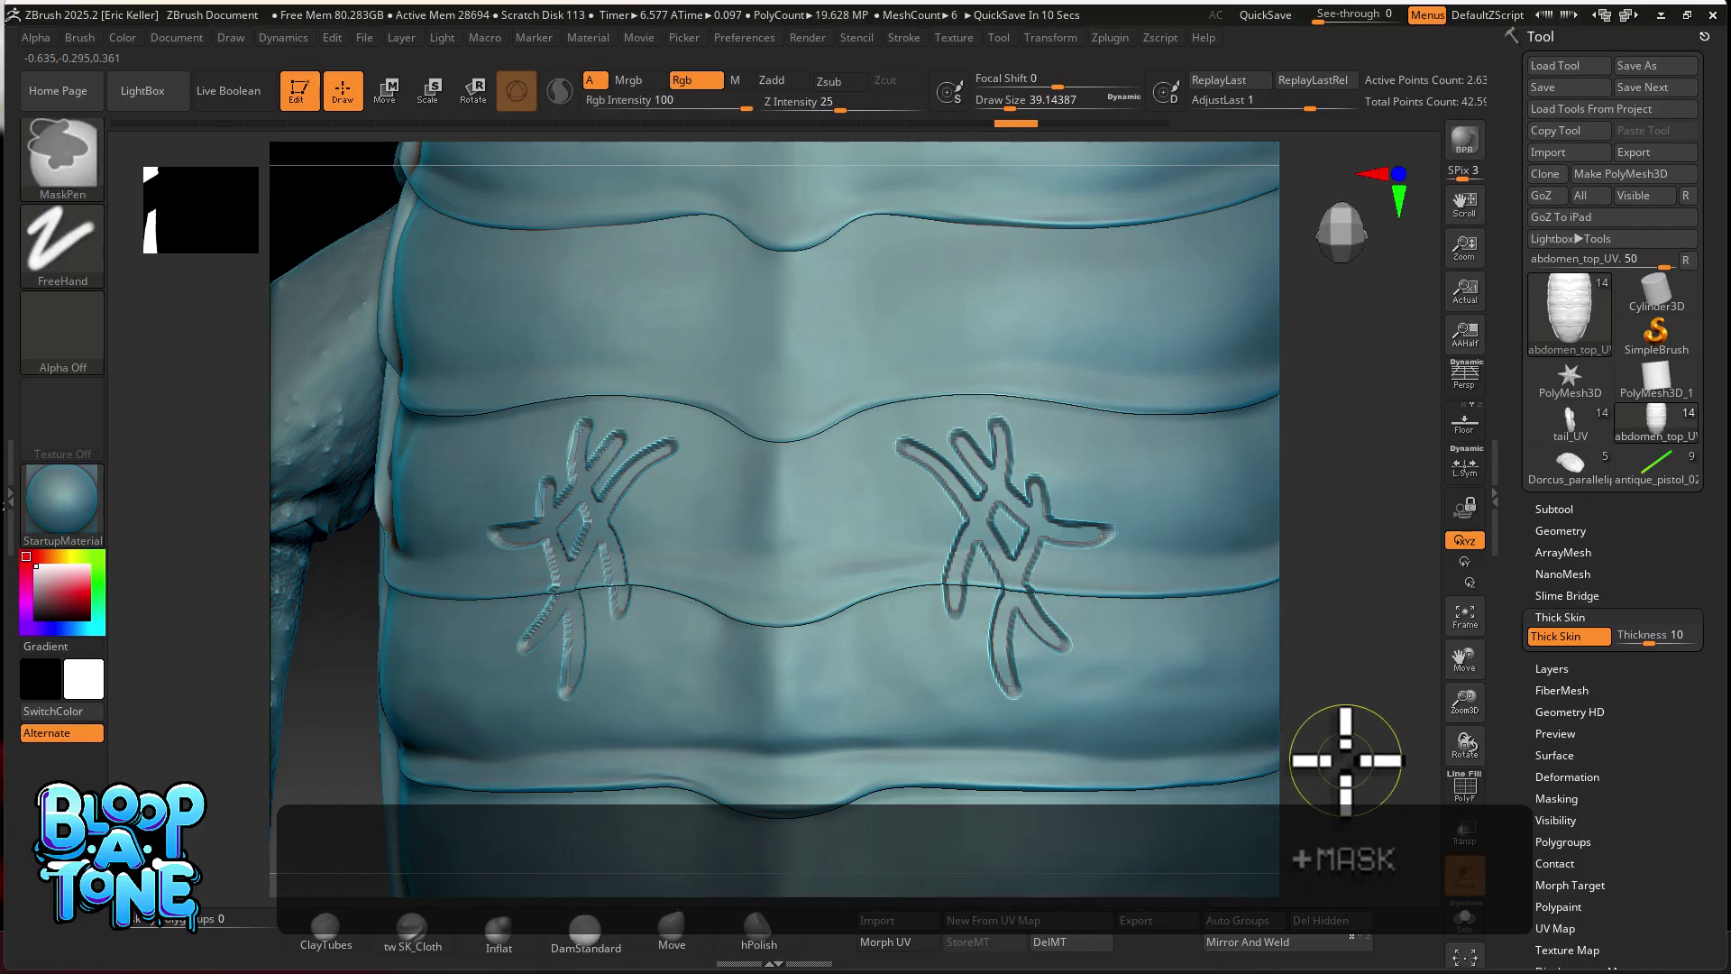
pyautogui.hotkey('ctrl', 'z')
pyautogui.hotkey('ctrl', 'z')
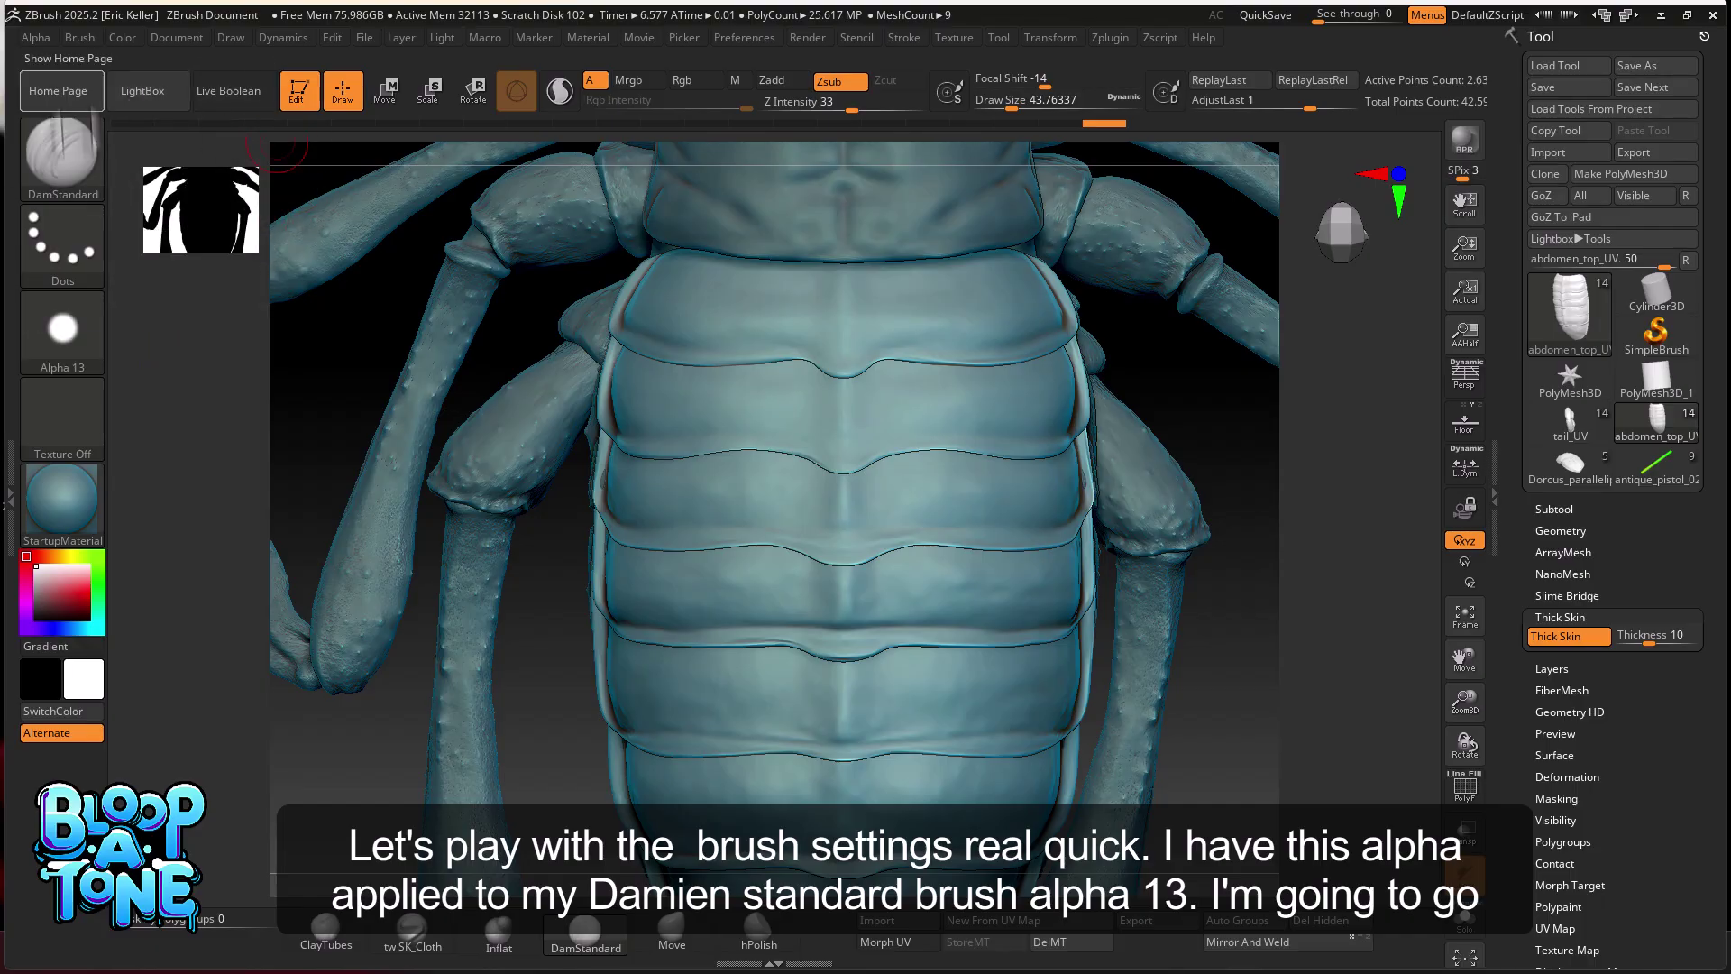
# - Apply ~BrushAlpha to the DamStandard brush and open its Tablet Pressure settings
pyautogui.click(72, 347)
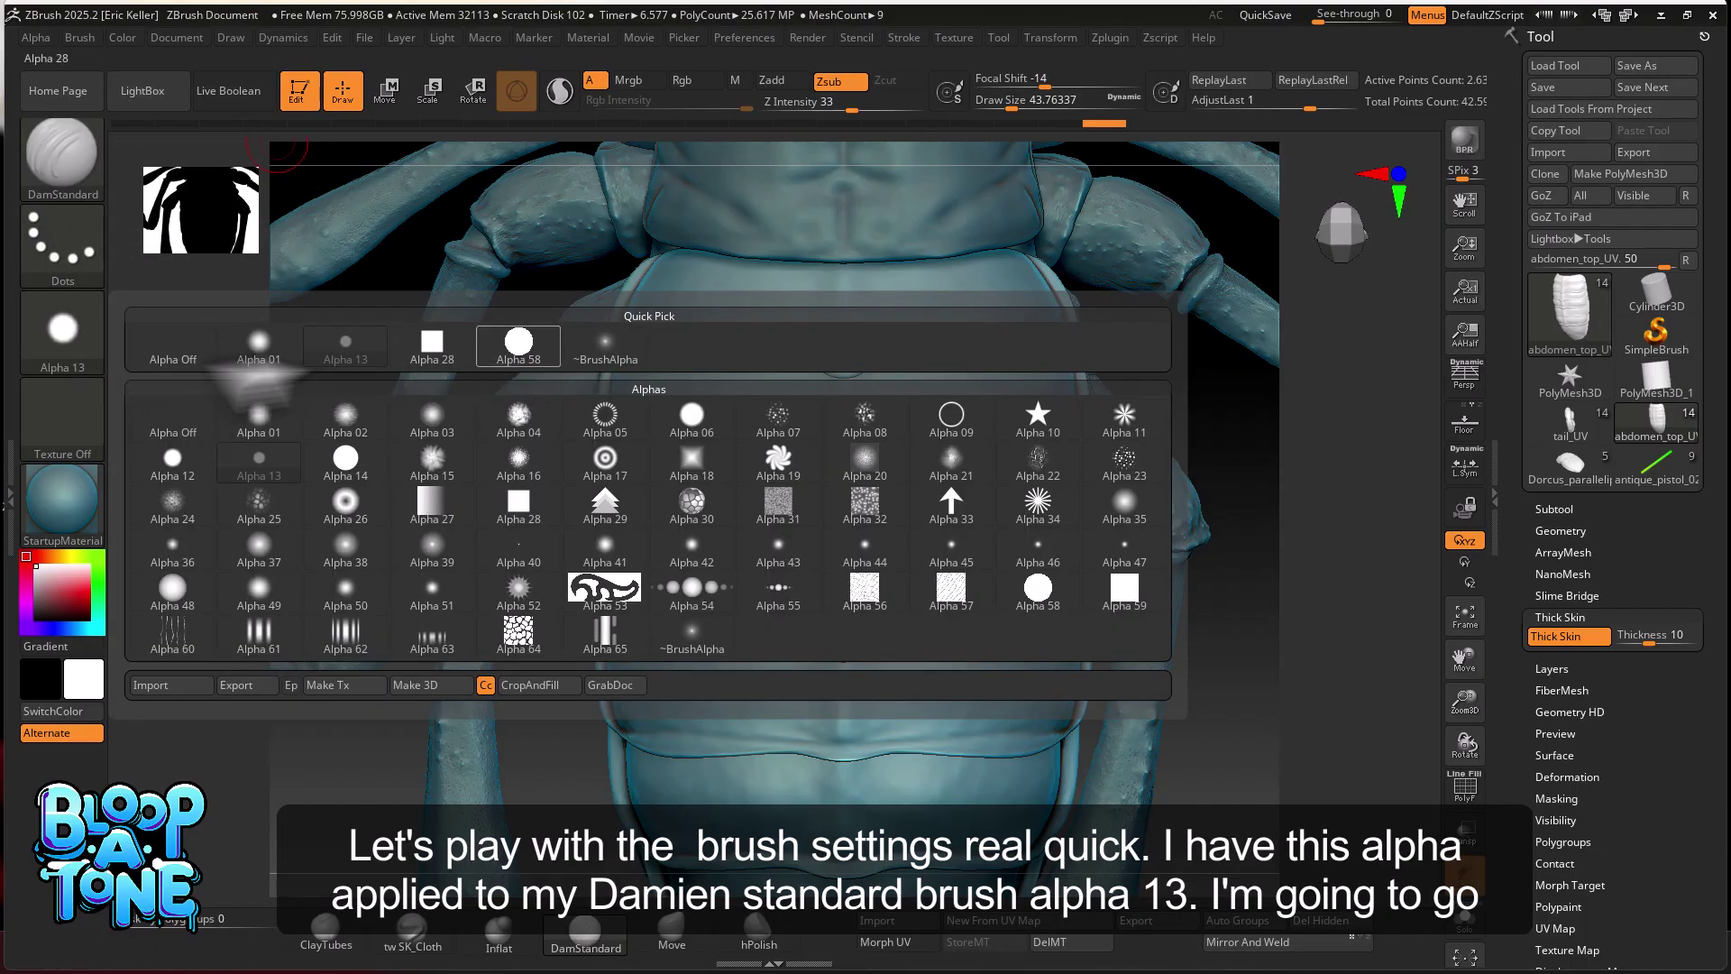
pyautogui.click(80, 37)
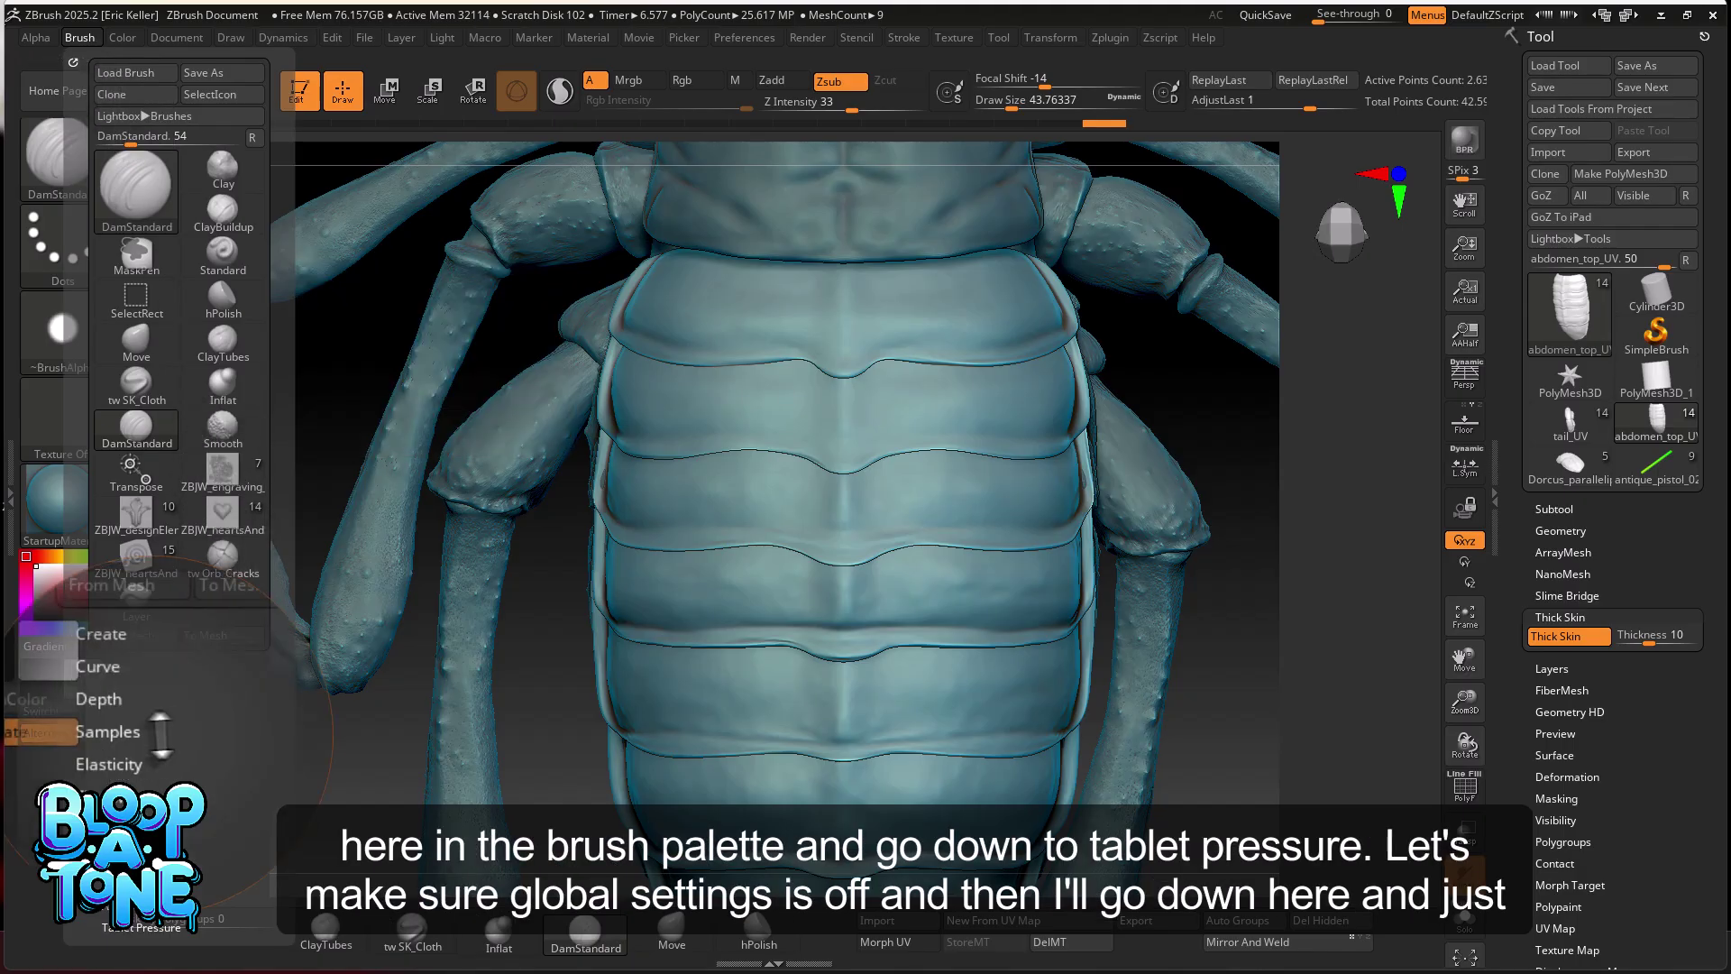
pyautogui.scroll(-5, 205, 685)
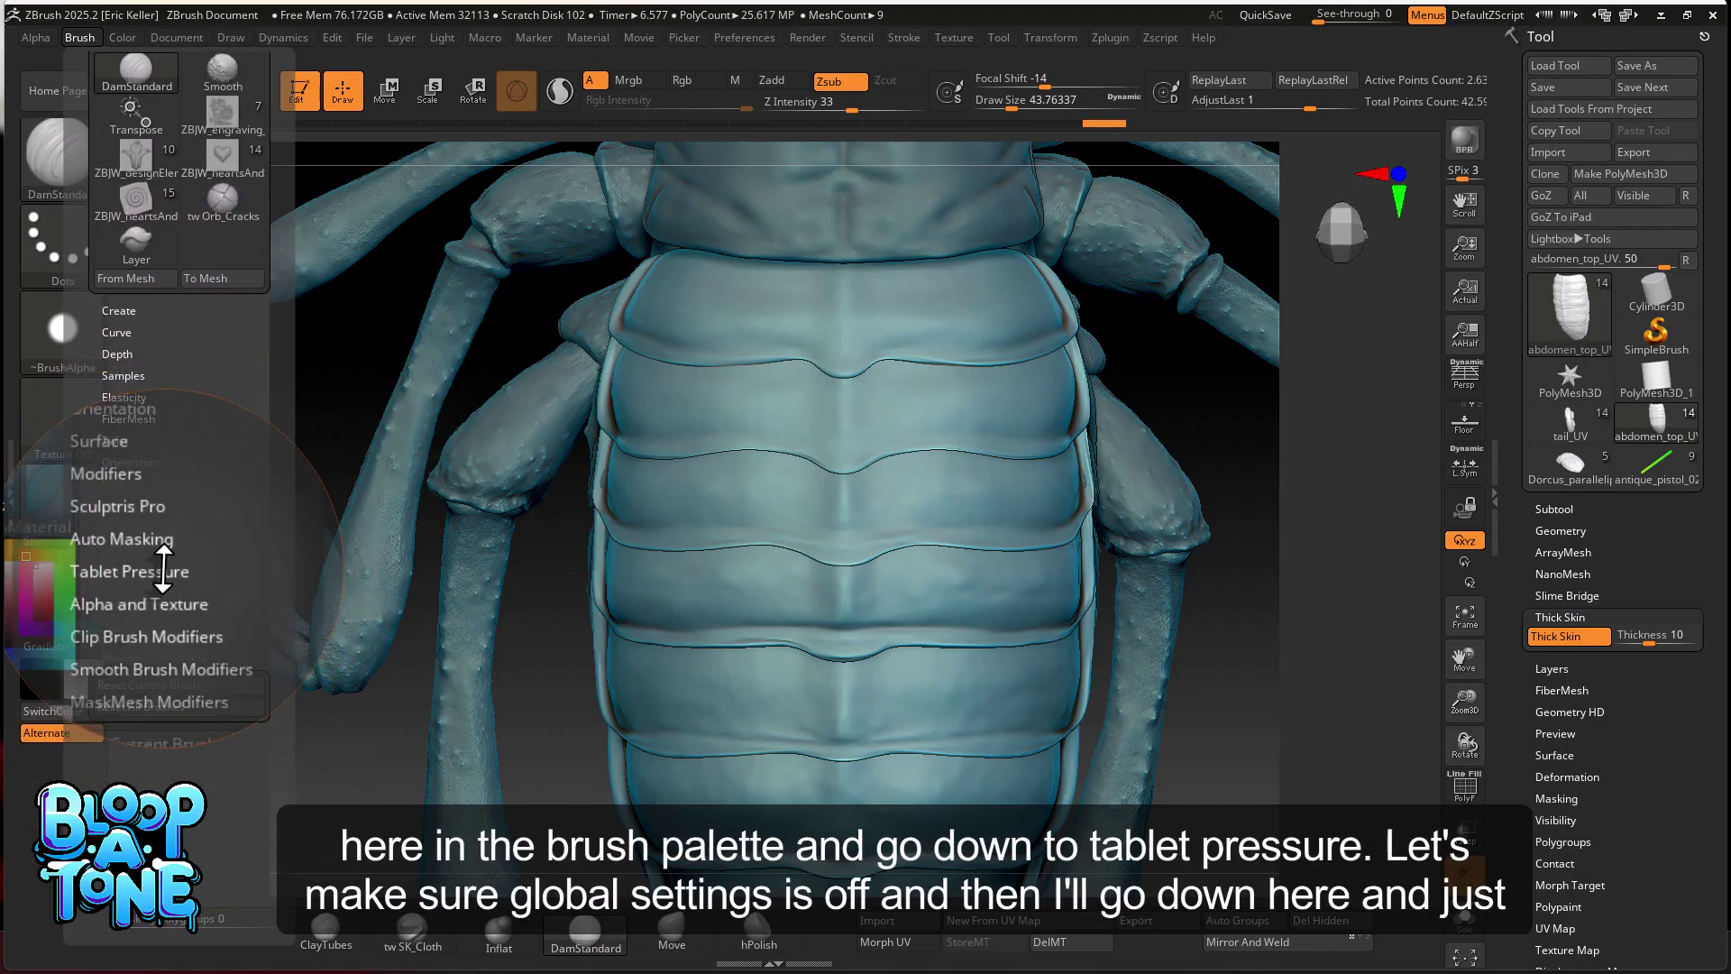
pyautogui.click(163, 571)
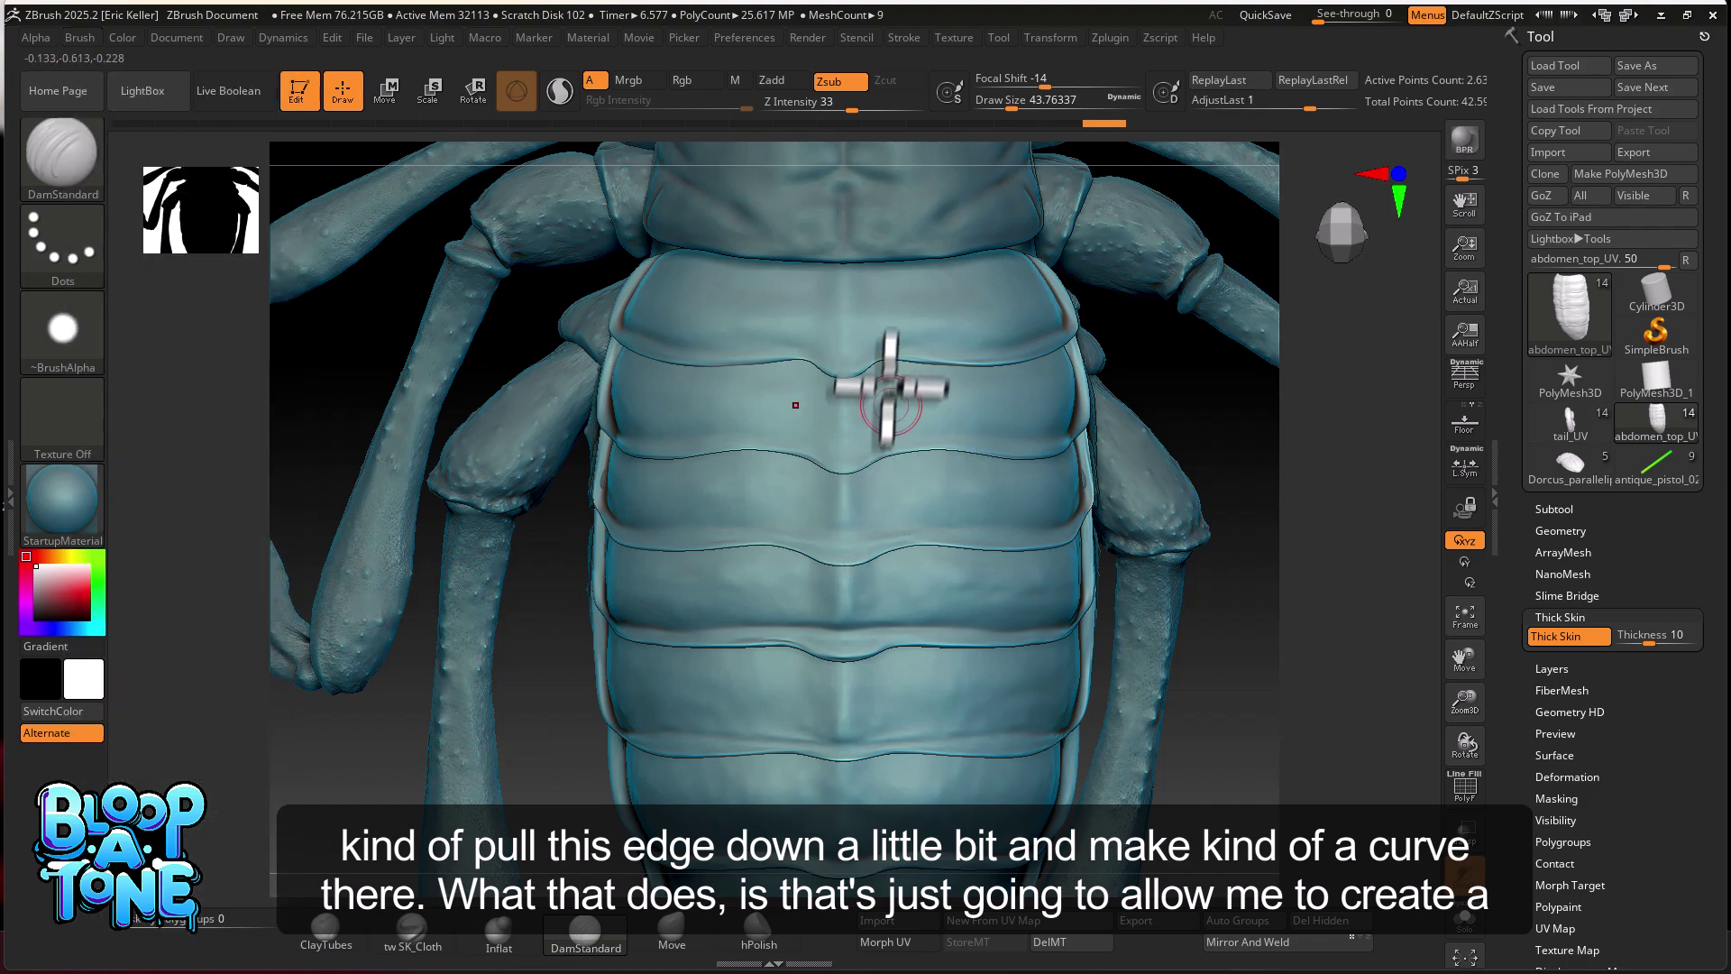
# - Paint long tapered, curved test strokes down the middle abdomen plates and undo them
pyautogui.moveTo(899, 419)
pyautogui.mouseDown()
pyautogui.moveTo(928, 483)
pyautogui.moveTo(920, 712)
pyautogui.mouseUp()
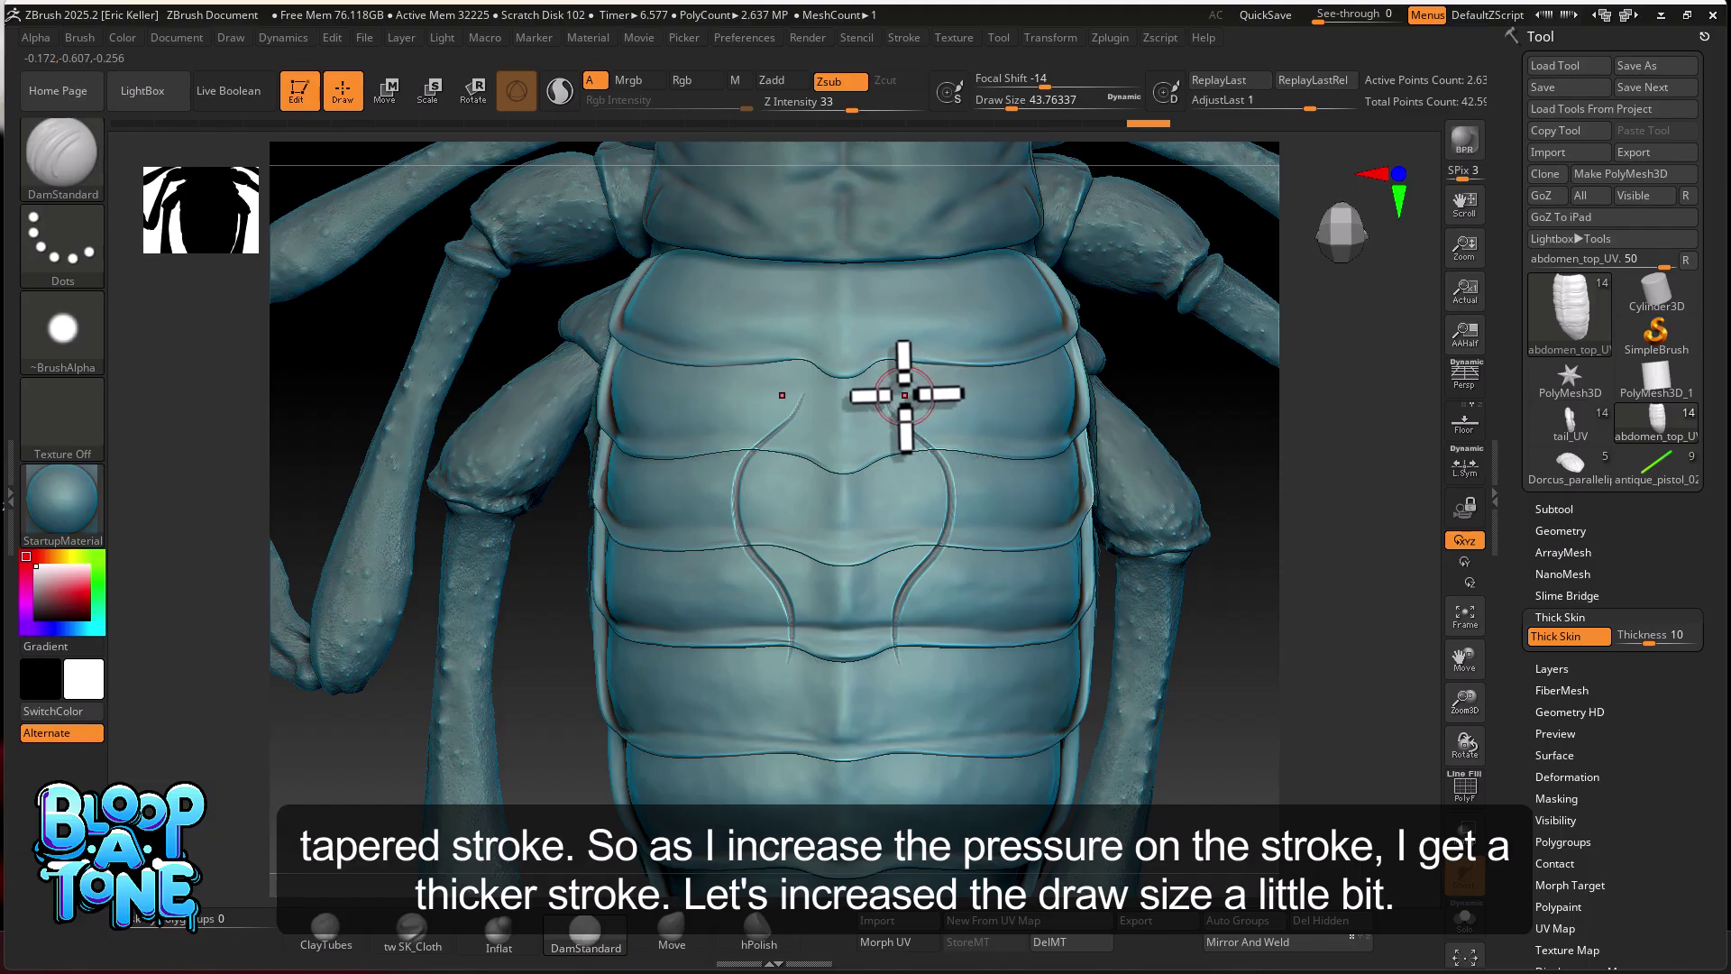
pyautogui.moveTo(930, 423)
pyautogui.mouseDown()
pyautogui.moveTo(966, 483)
pyautogui.moveTo(982, 622)
pyautogui.mouseUp()
pyautogui.hotkey('ctrl', 'z')
pyautogui.hotkey('ctrl', 'z')
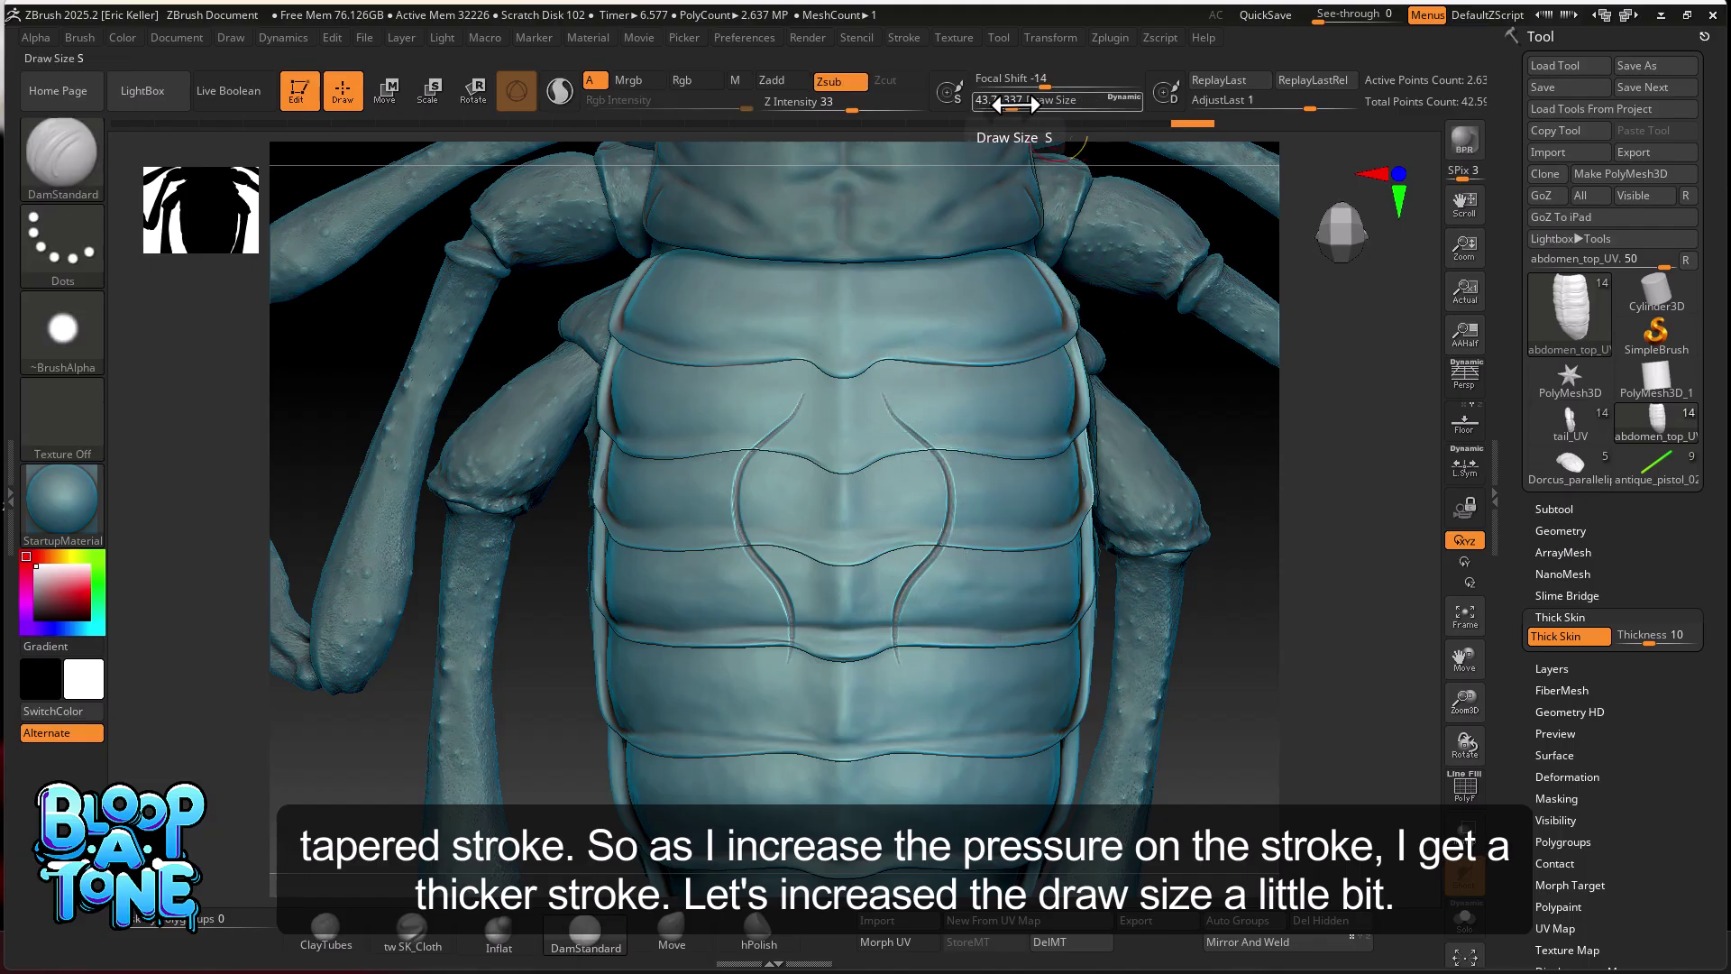
# - Increase the Draw Size to about 77 and paint thicker tapered strokes down the middle abdomen plates
pyautogui.moveTo(1019, 106); pyautogui.dragTo(1026, 105)
pyautogui.moveTo(884, 379)
pyautogui.mouseDown()
pyautogui.moveTo(893, 448)
pyautogui.moveTo(938, 529)
pyautogui.moveTo(937, 591)
pyautogui.mouseUp()
pyautogui.moveTo(920, 446)
pyautogui.mouseDown()
pyautogui.moveTo(945, 591)
pyautogui.moveTo(927, 631)
pyautogui.mouseUp()
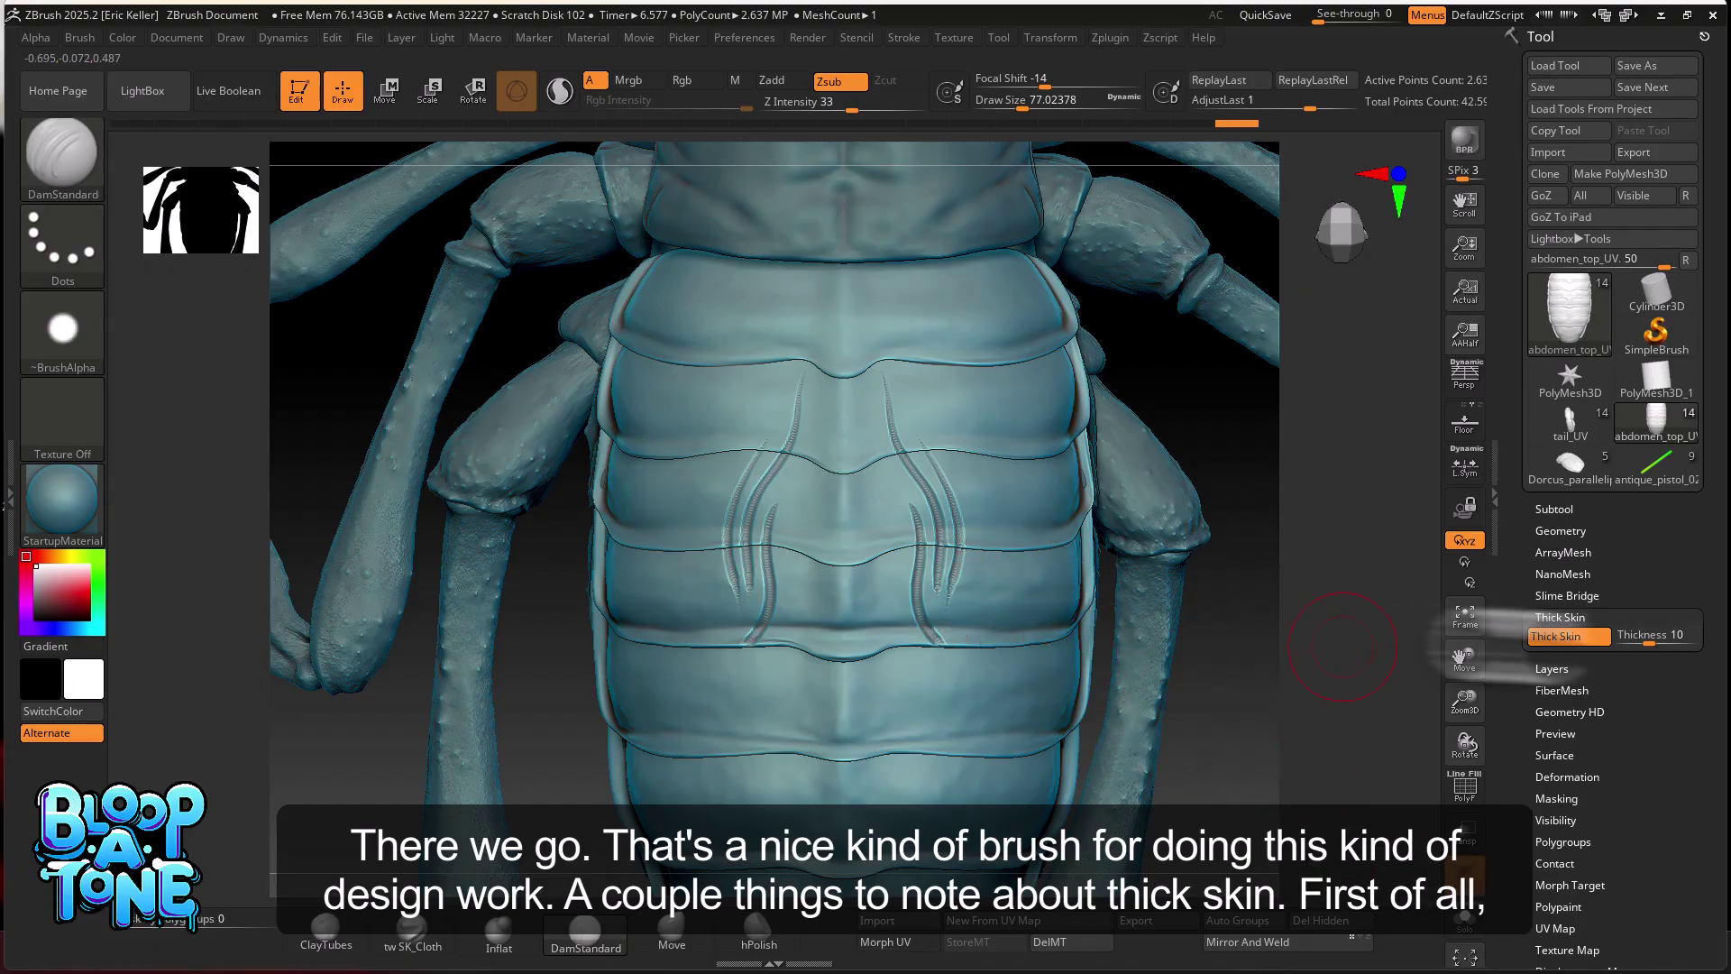
# - Undo the strokes back past the Thick Skin activation and paint overlapping strokes on the abdomen without Thick Skin
pyautogui.press('ctrl')
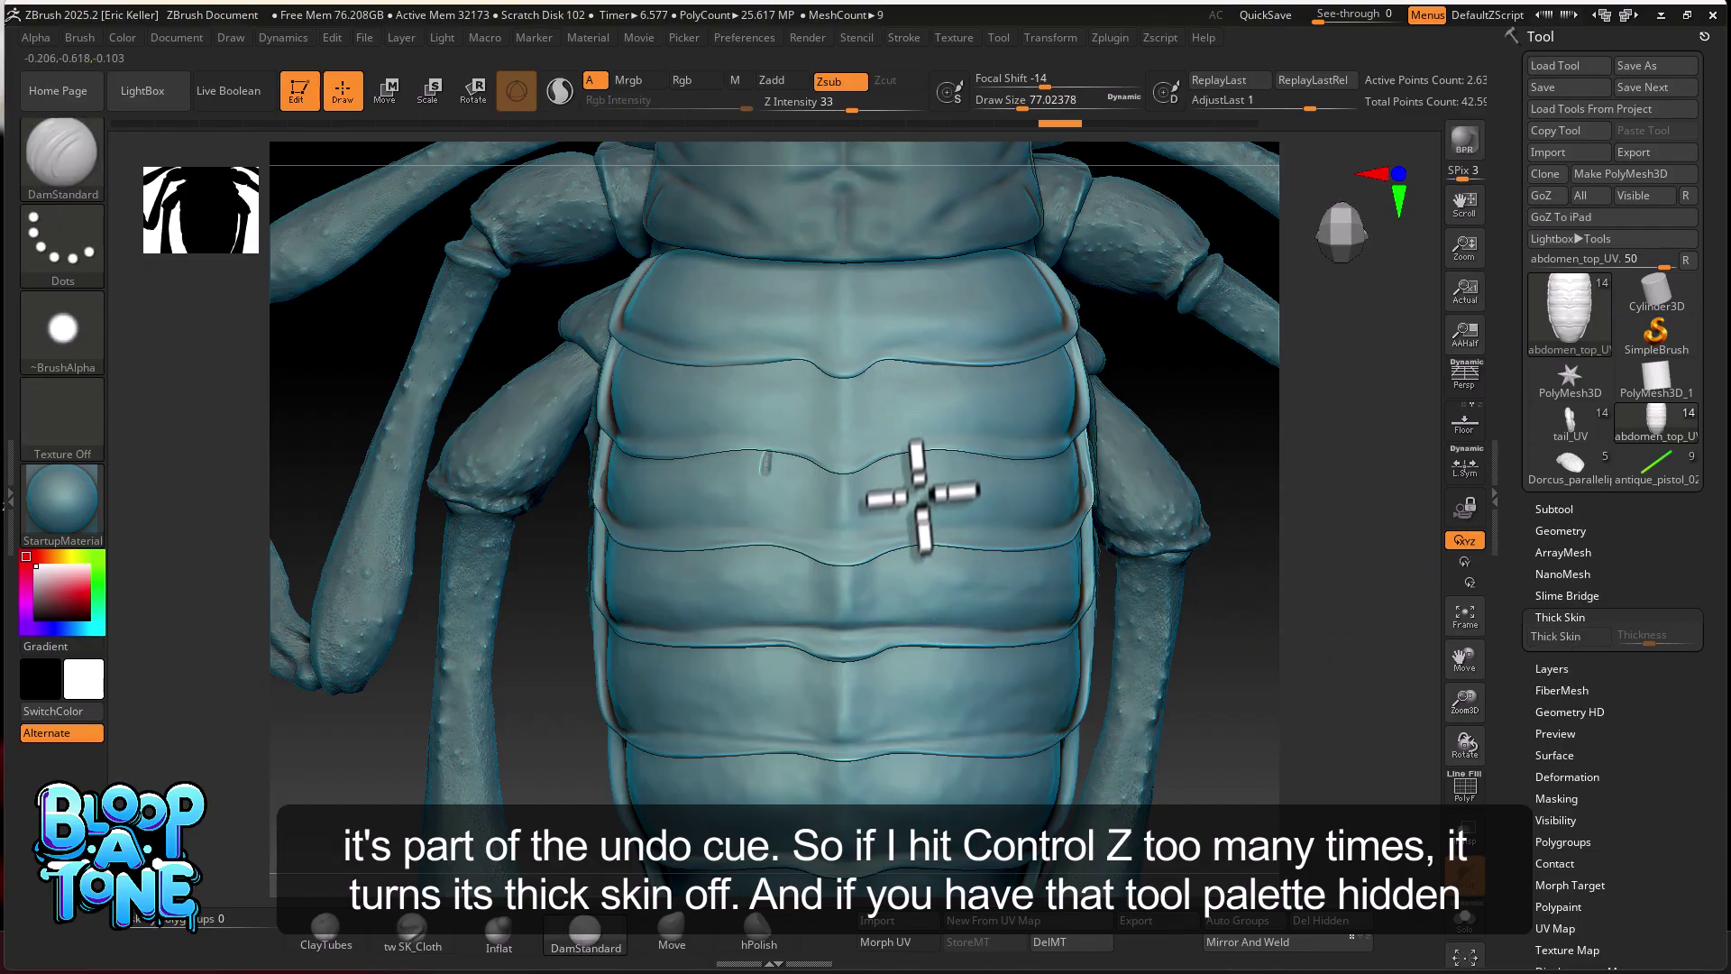
pyautogui.hotkey('ctrl', 'z')
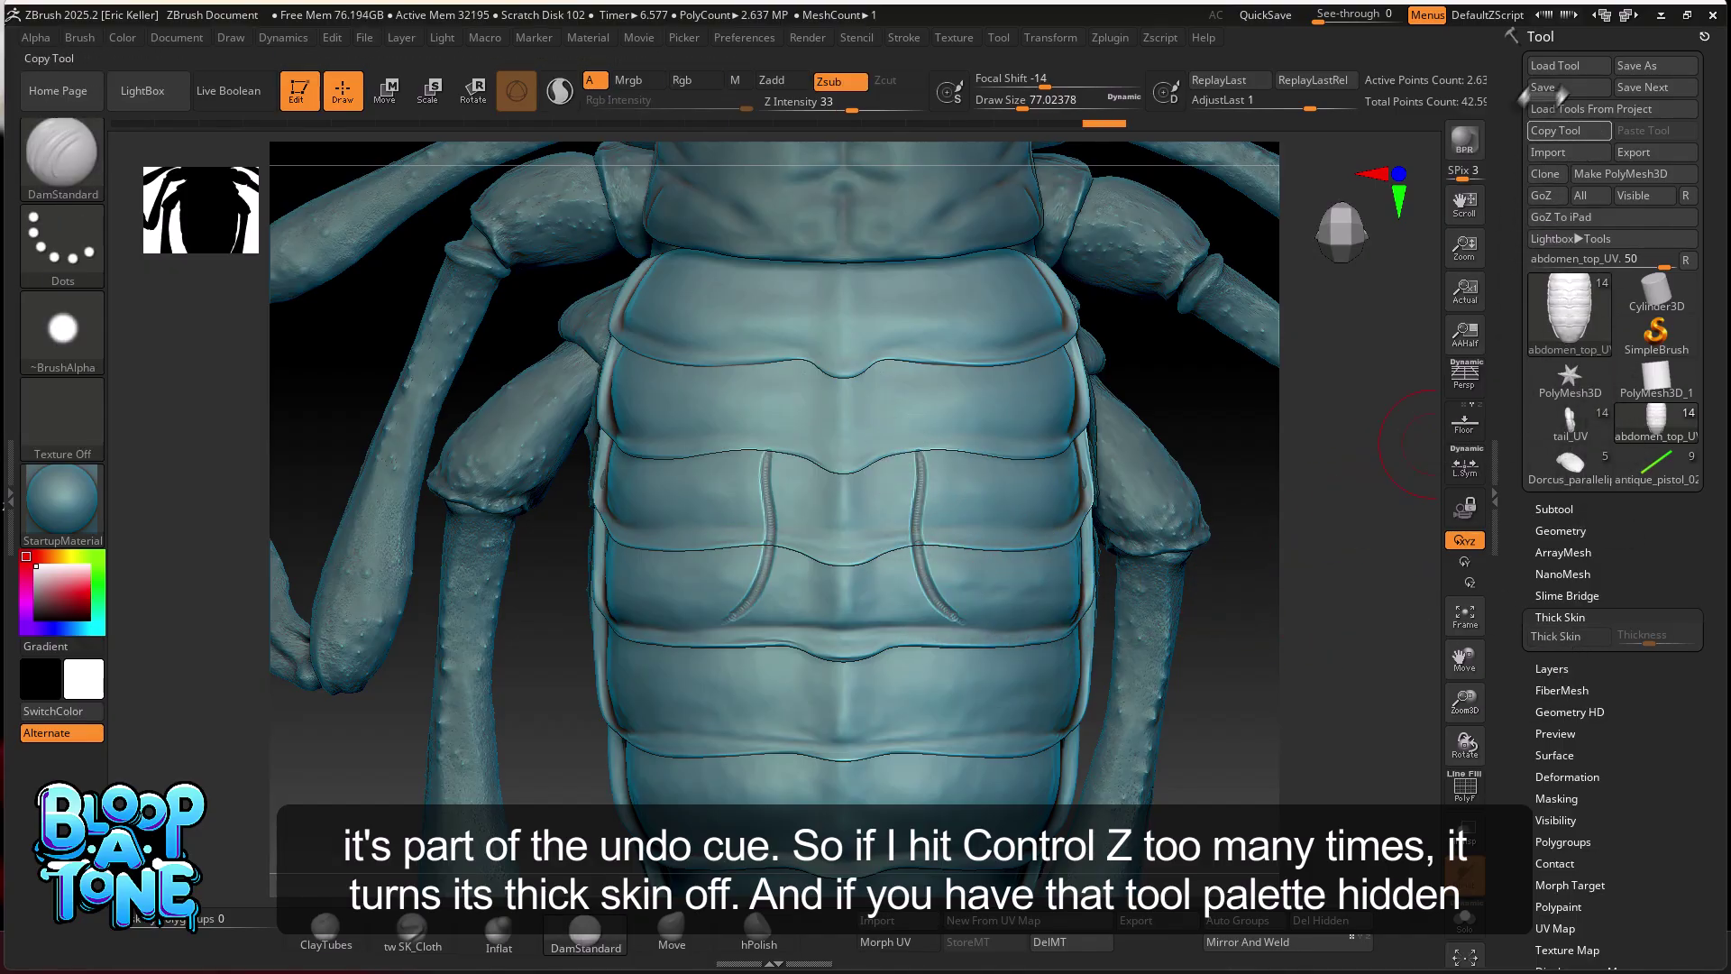
pyautogui.moveTo(936, 506)
pyautogui.mouseDown()
pyautogui.moveTo(906, 619)
pyautogui.moveTo(927, 571)
pyautogui.moveTo(961, 643)
pyautogui.mouseUp()
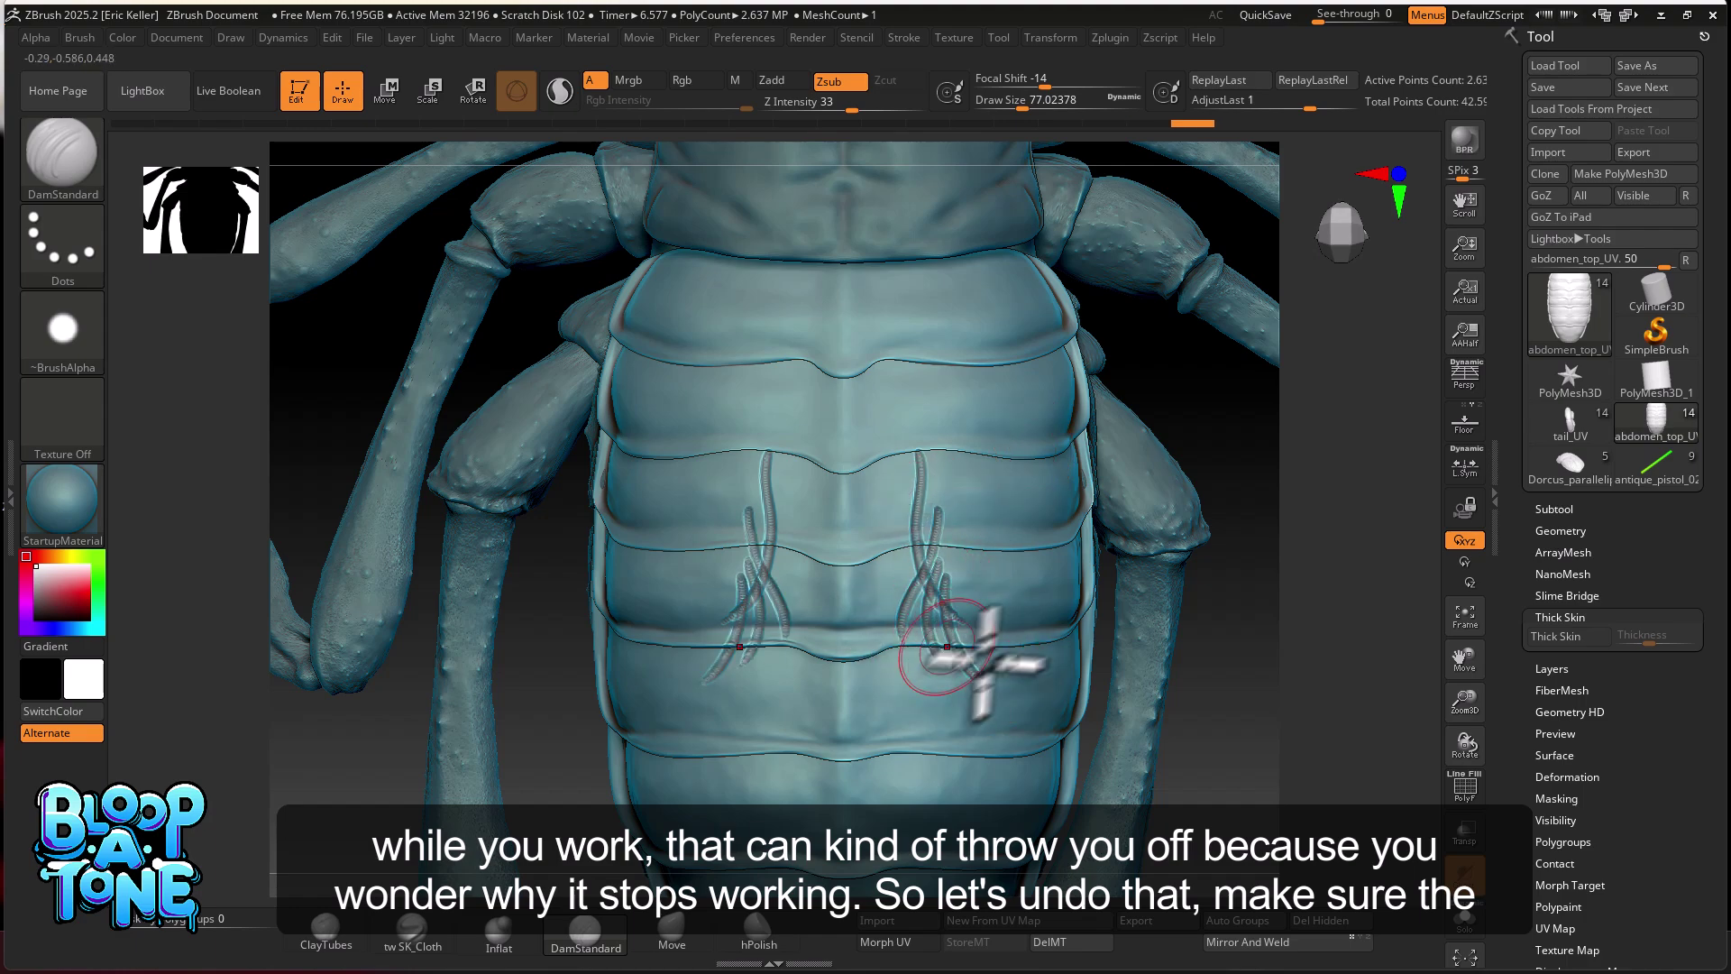
# - Undo the overlapping strokes and turn Thick Skin back on with a Thickness of 10
pyautogui.hotkey('ctrl', 'z')
pyautogui.hotkey('ctrl', 'z')
pyautogui.hotkey('ctrl', 'z')
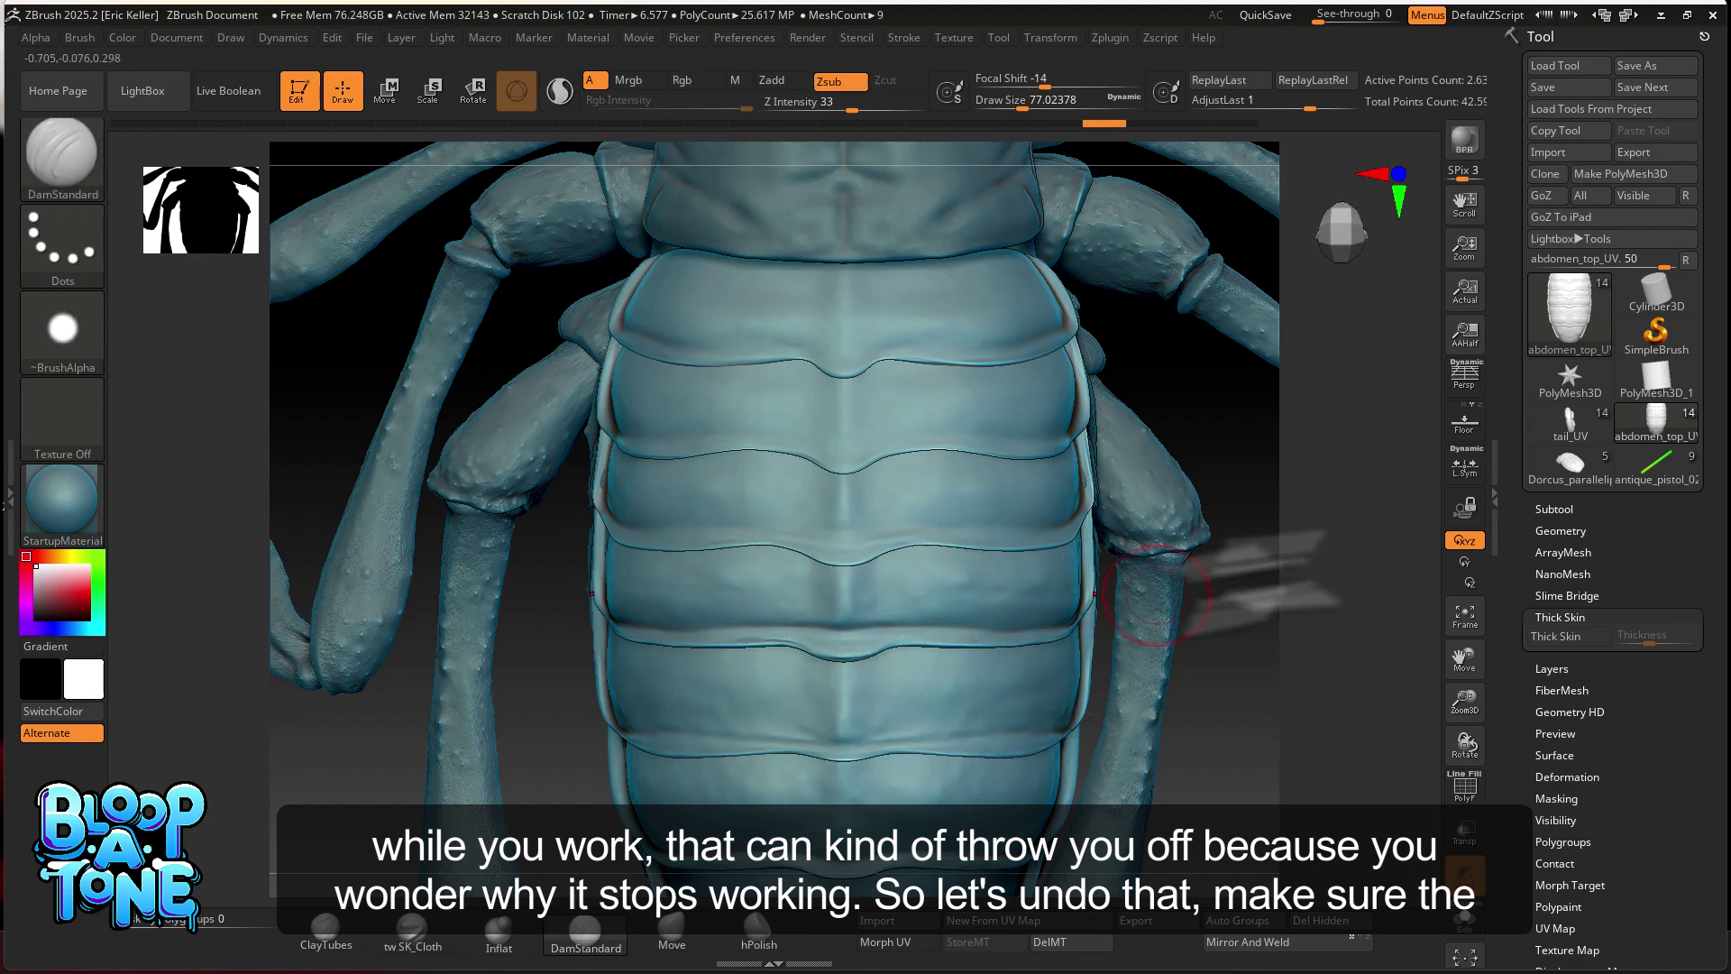
pyautogui.click(1580, 638)
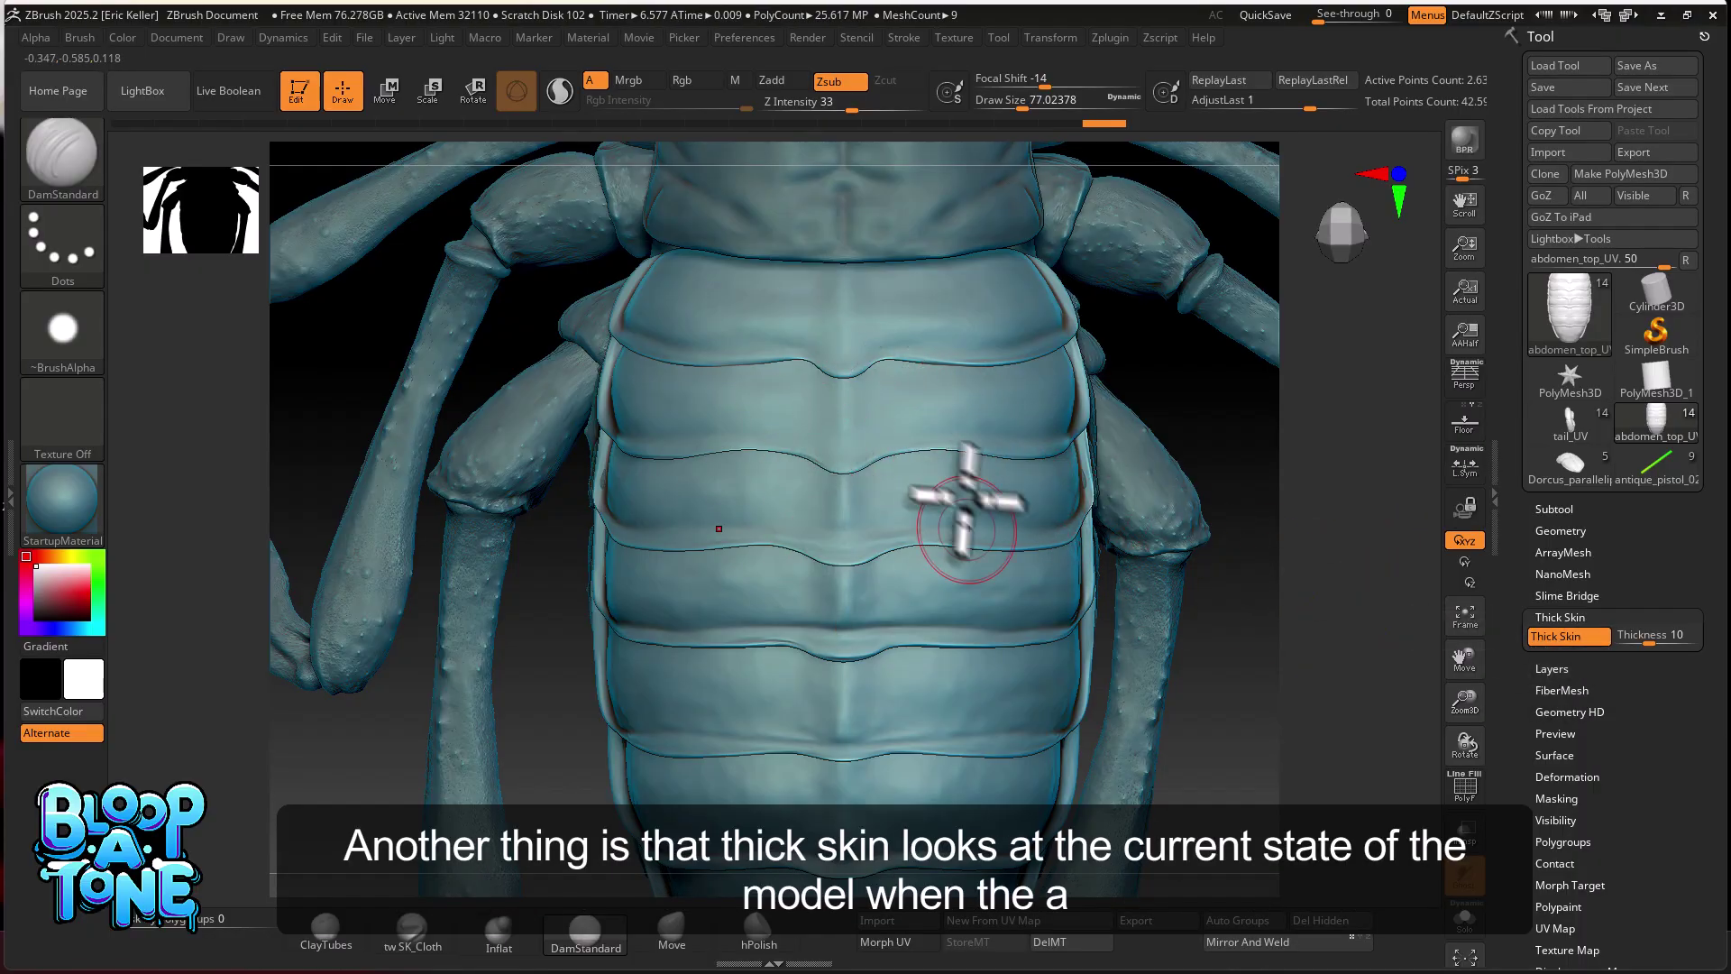
# - Paint mirrored tapered, curved strokes down the middle abdomen plates with Thick Skin active
pyautogui.moveTo(901, 398)
pyautogui.mouseDown()
pyautogui.moveTo(920, 421)
pyautogui.moveTo(889, 591)
pyautogui.mouseUp()
pyautogui.moveTo(940, 427); pyautogui.dragTo(951, 467)
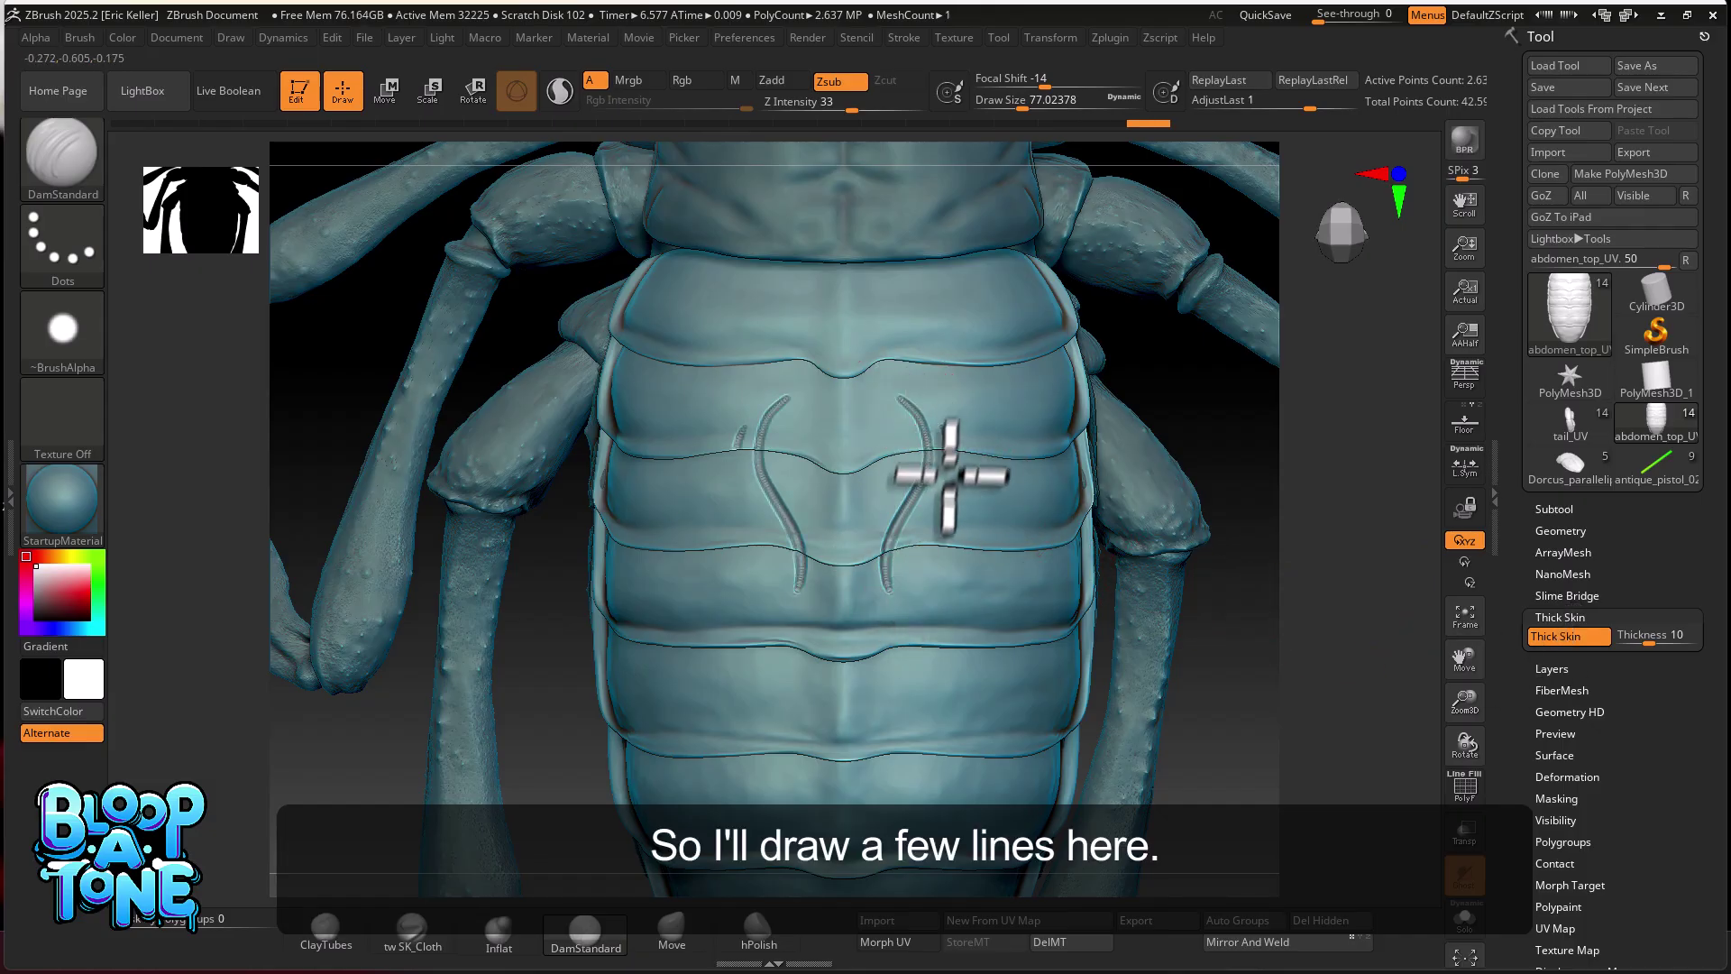
pyautogui.moveTo(916, 558)
pyautogui.mouseDown()
pyautogui.moveTo(883, 629)
pyautogui.moveTo(920, 531)
pyautogui.mouseUp()
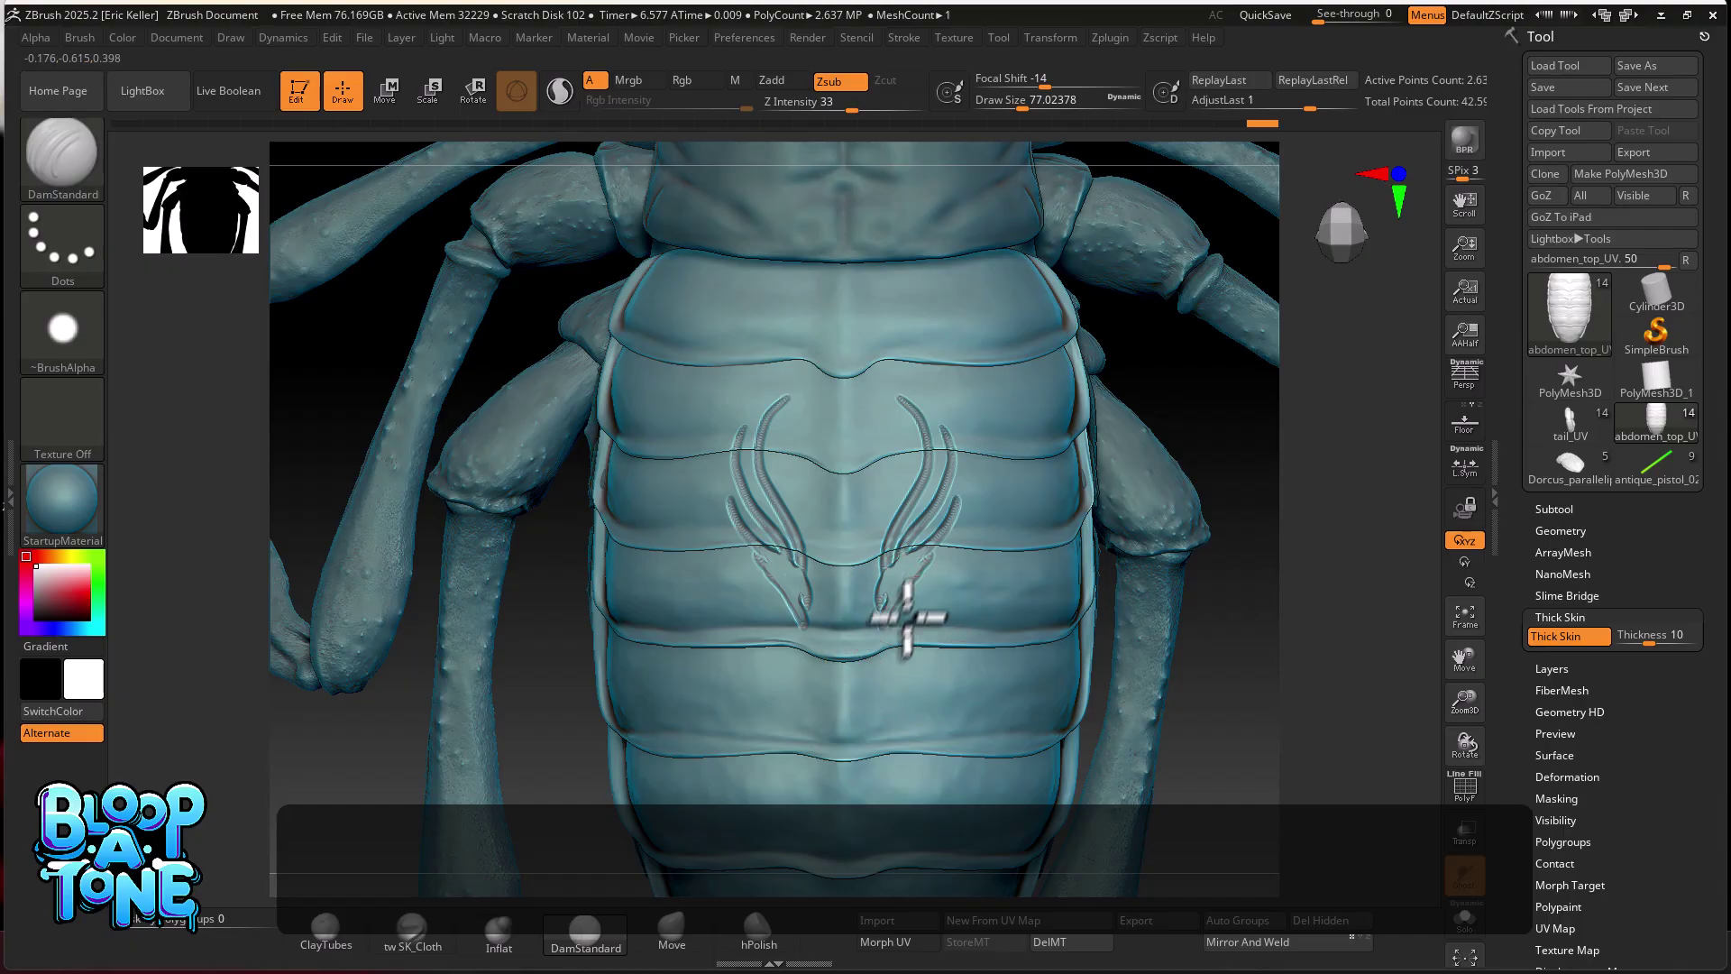
pyautogui.click(982, 642)
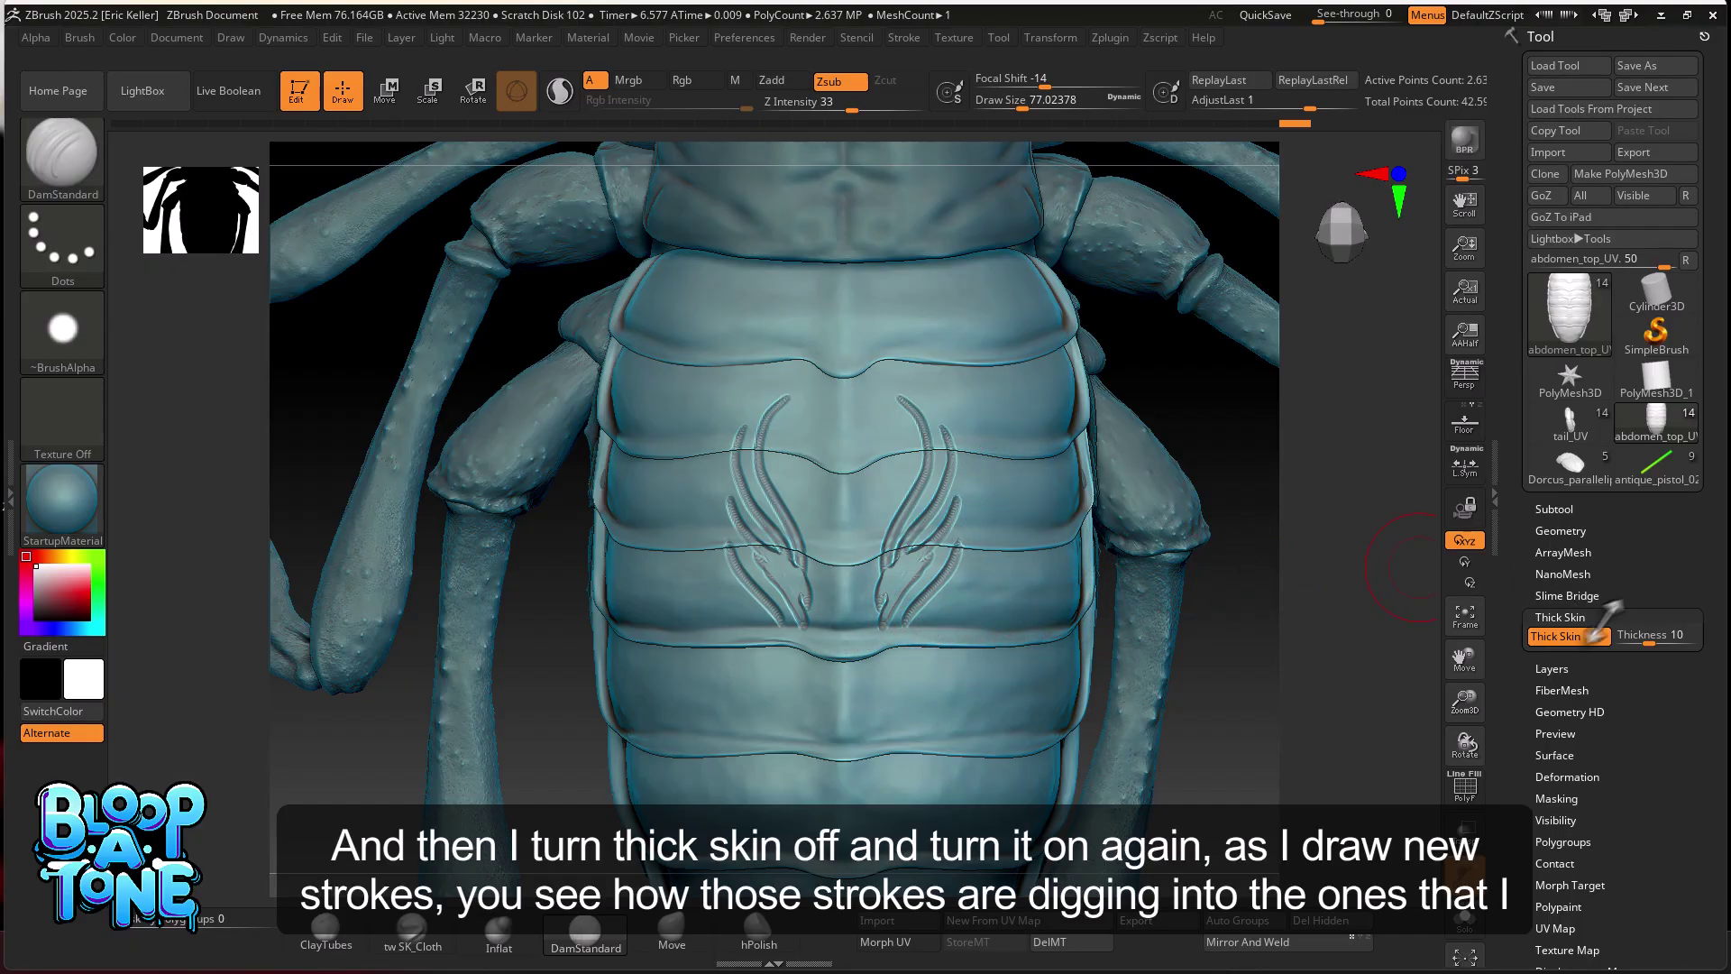
# - Turn Thick Skin off and on again, and paint new strokes that cut across the earlier ones
pyautogui.click(1569, 638)
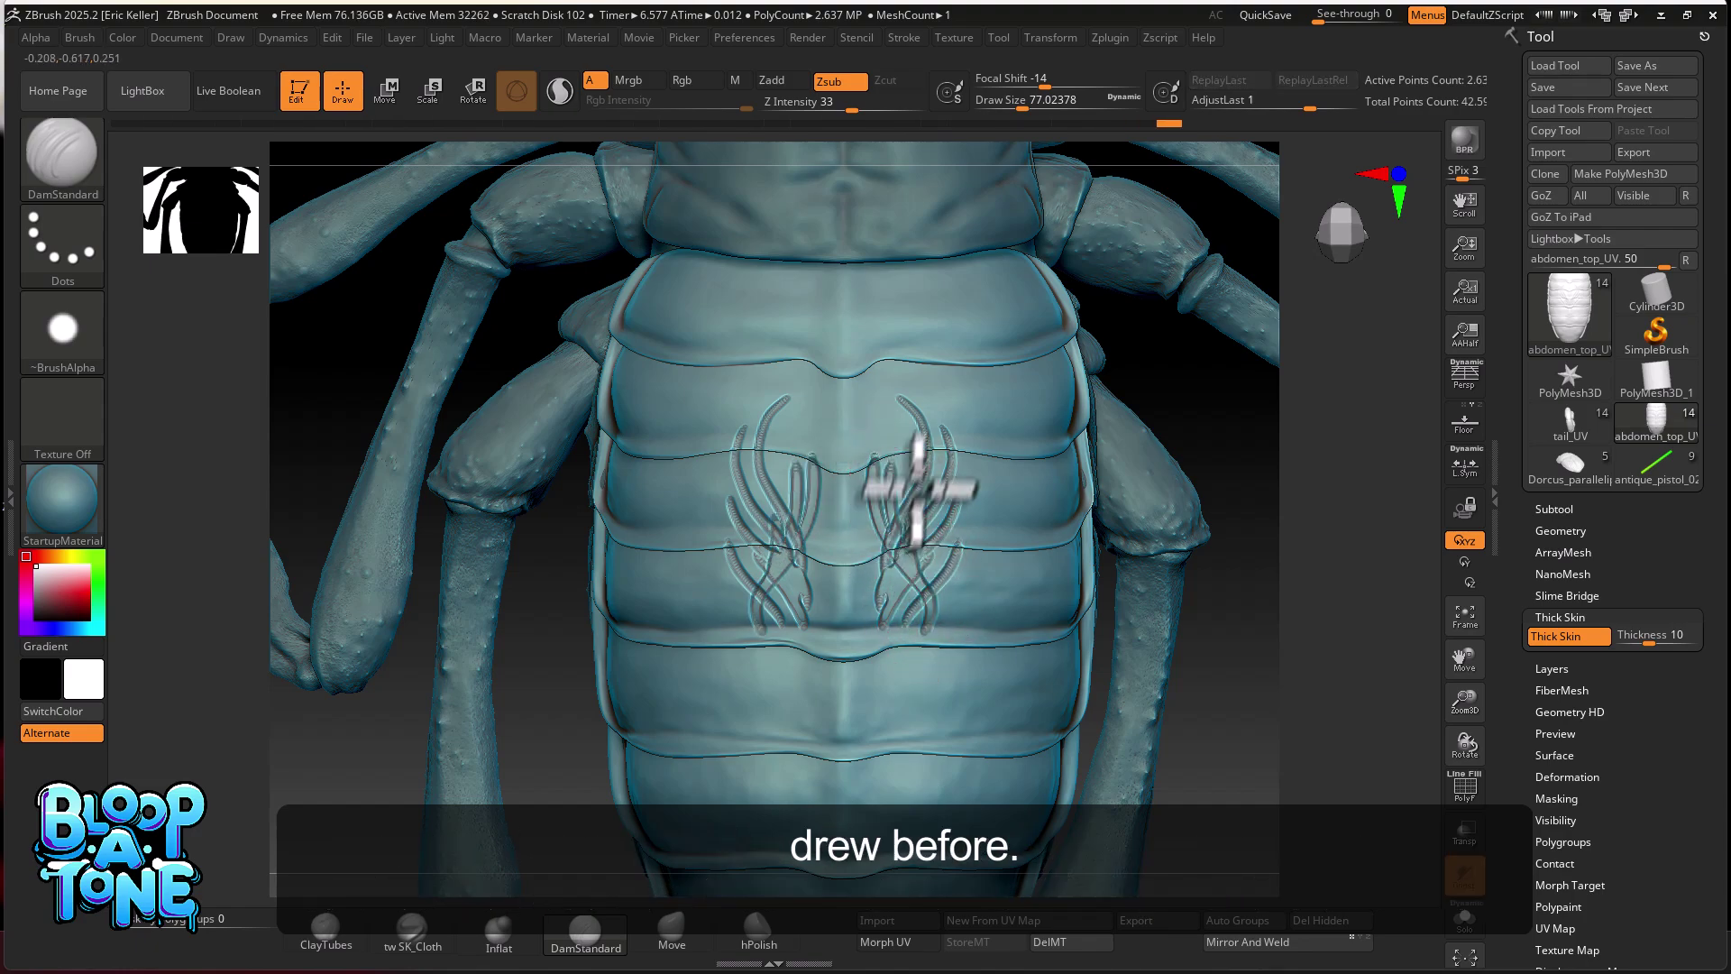
pyautogui.moveTo(972, 726); pyautogui.dragTo(949, 646)
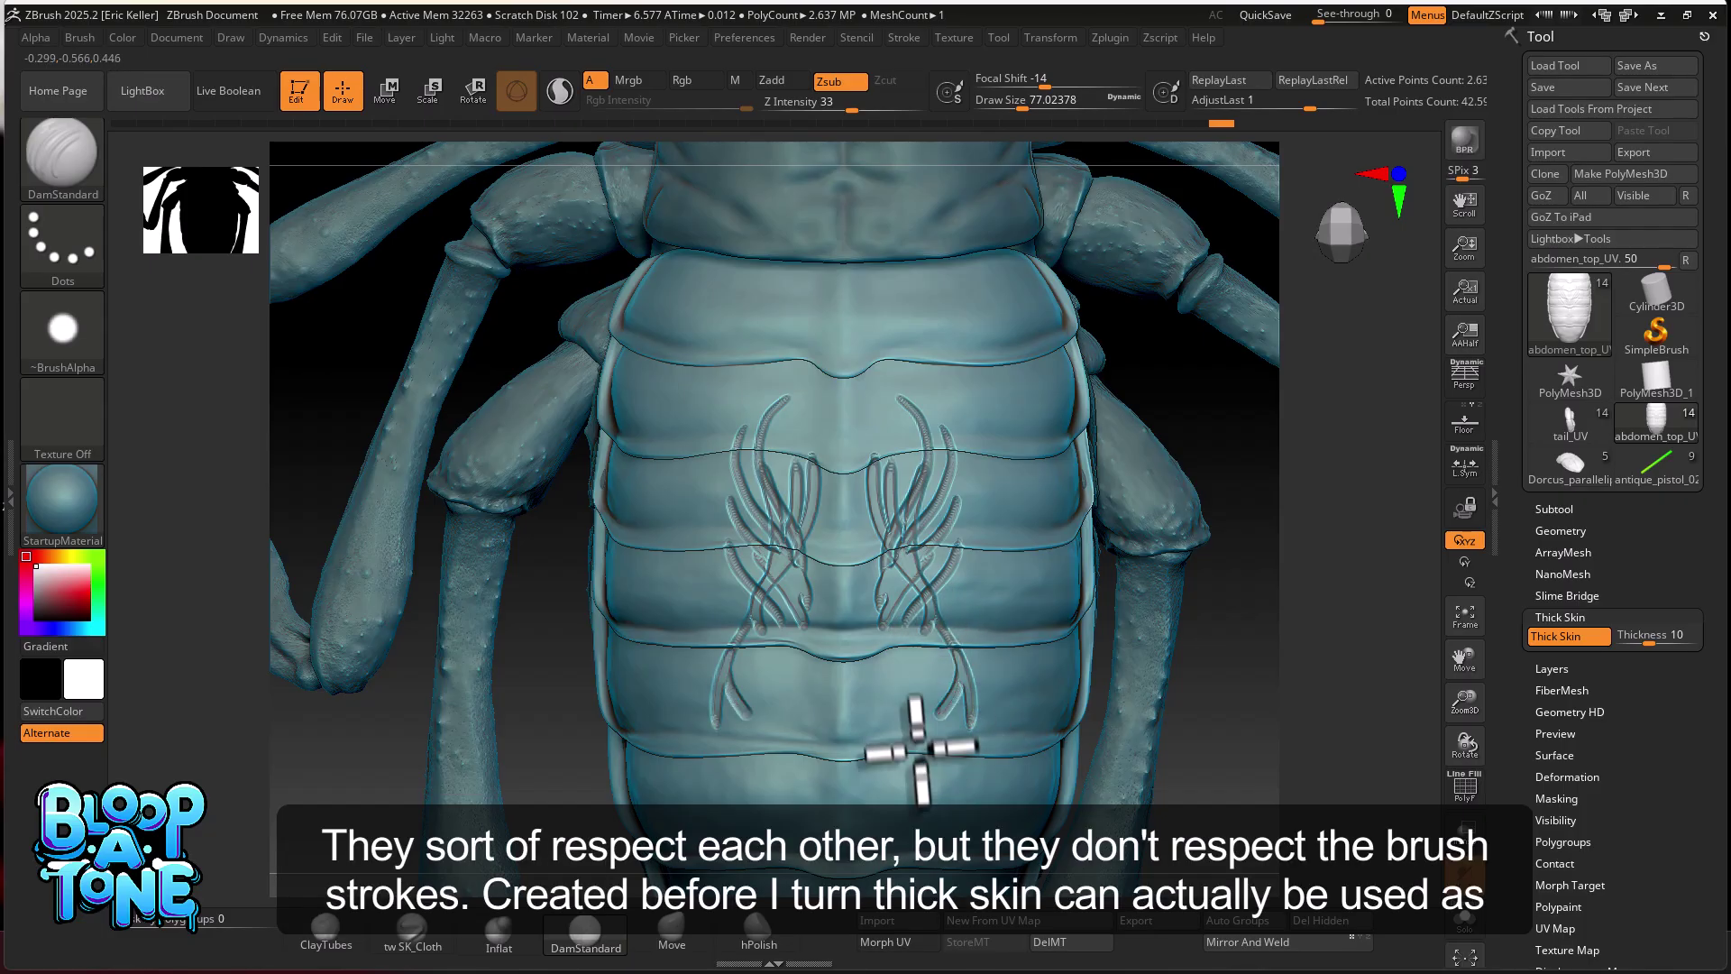
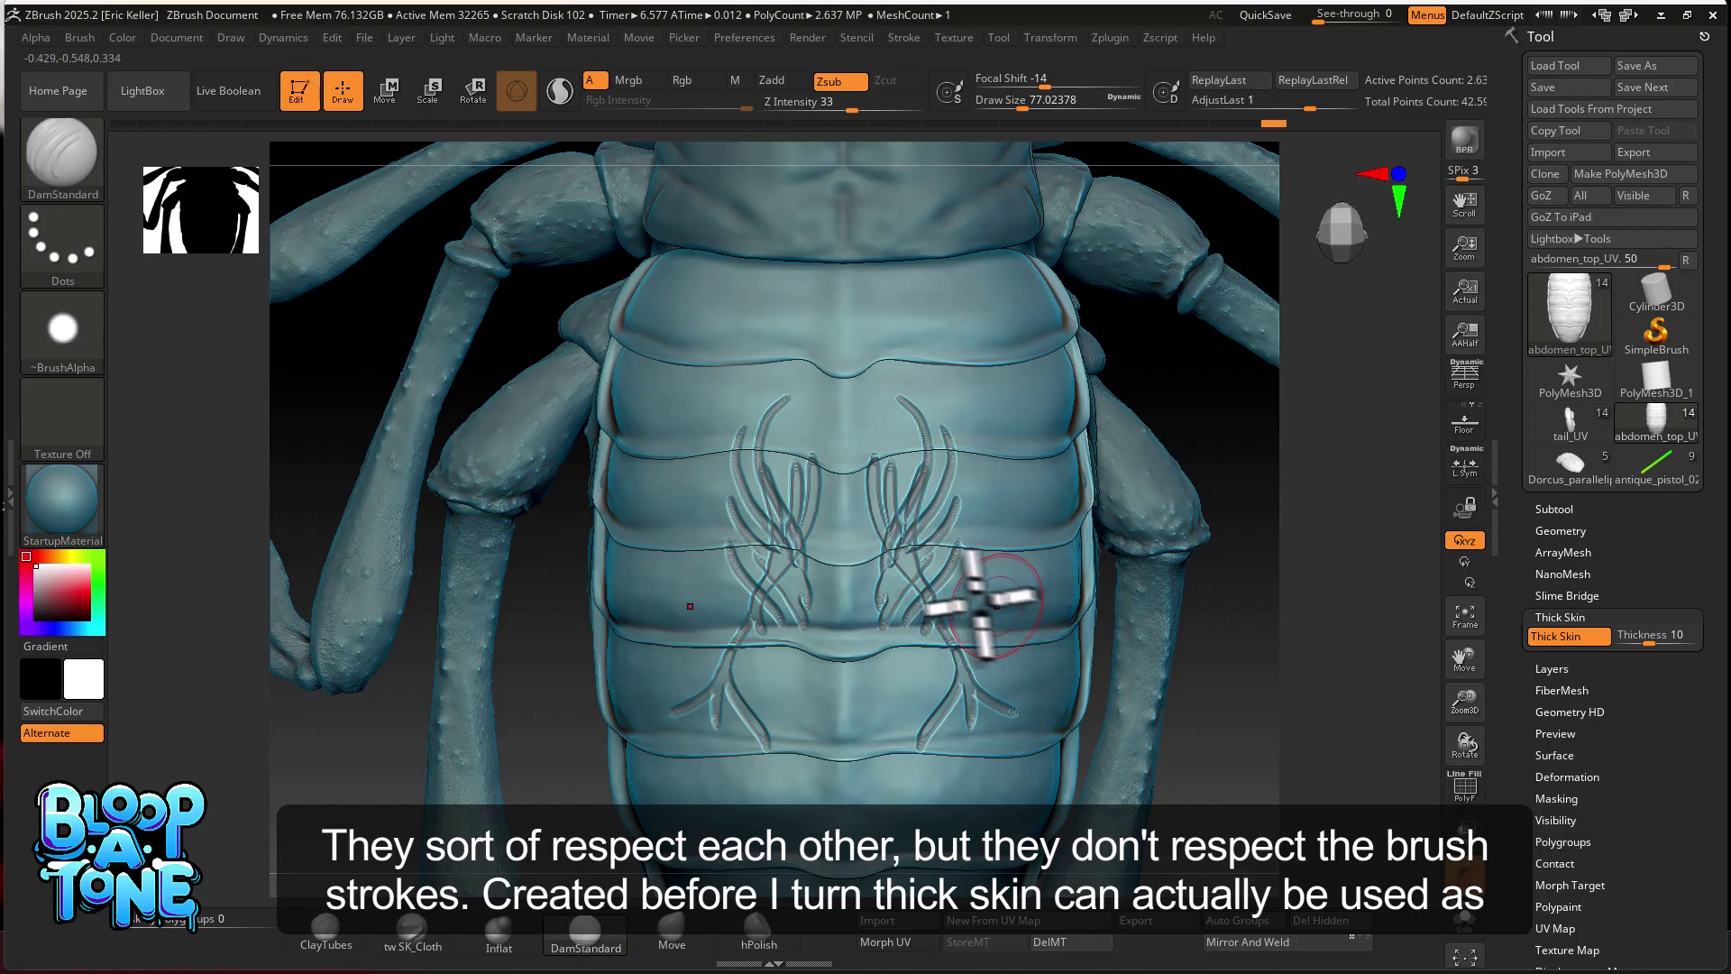
# - Step back through the undo history to the abdomen without strokes but with Thick Skin still active
pyautogui.press('ctrl')
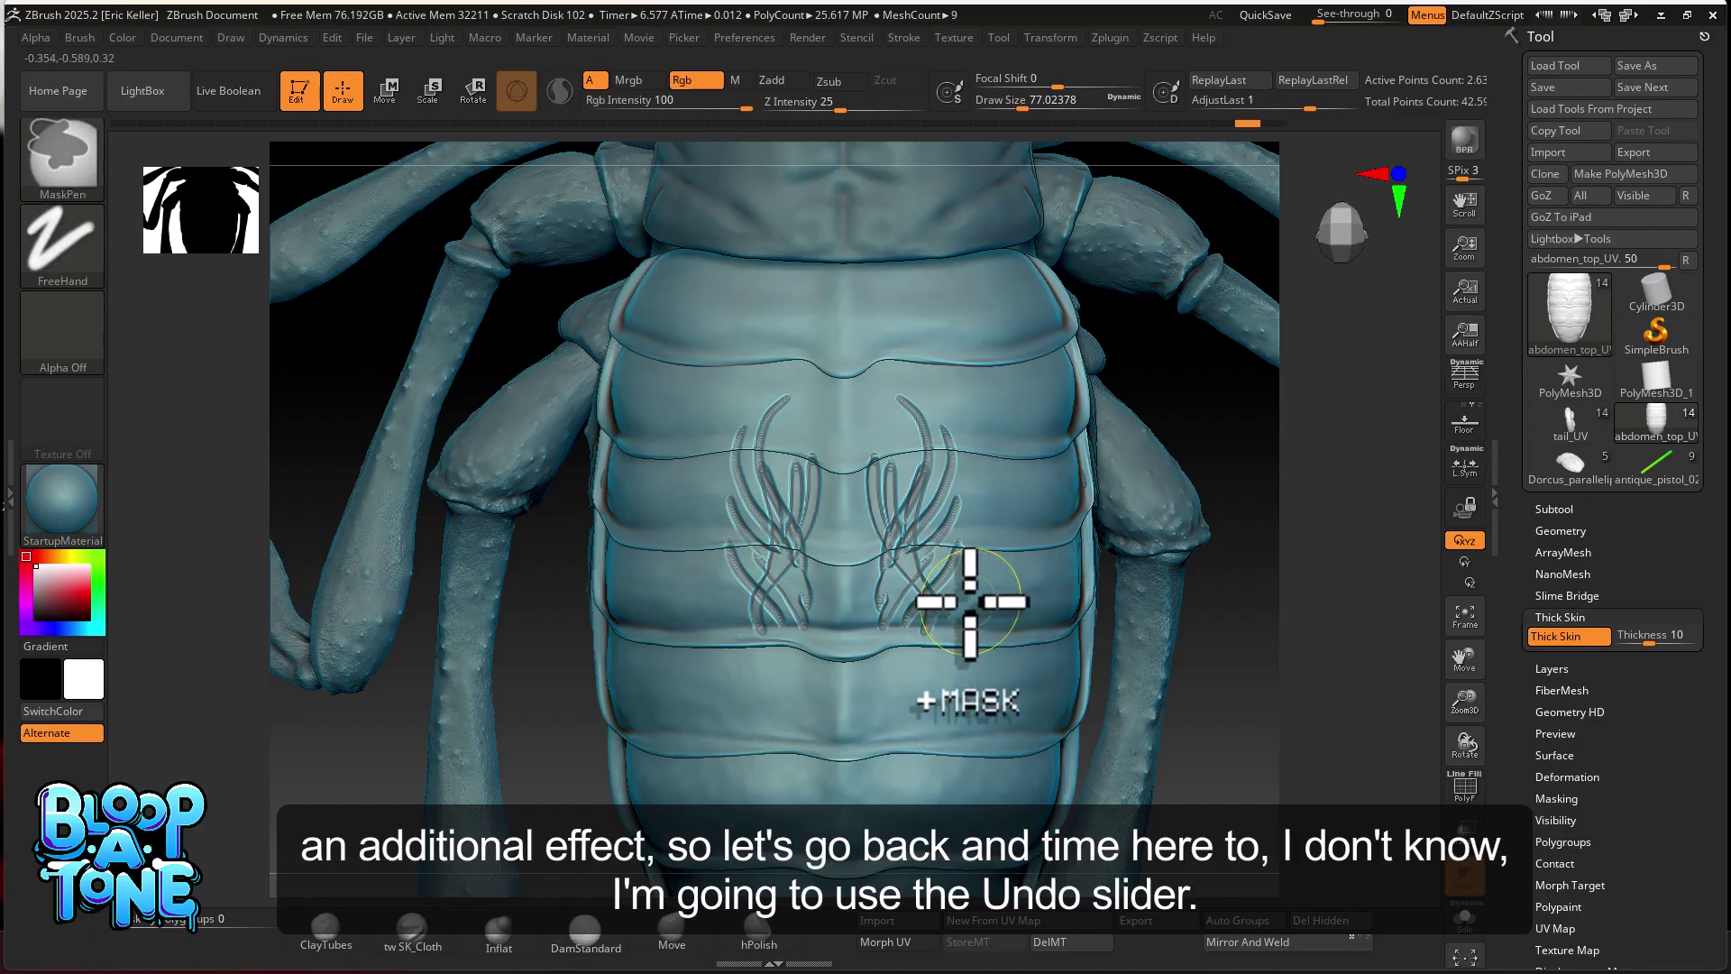
pyautogui.hotkey('ctrl', 'z')
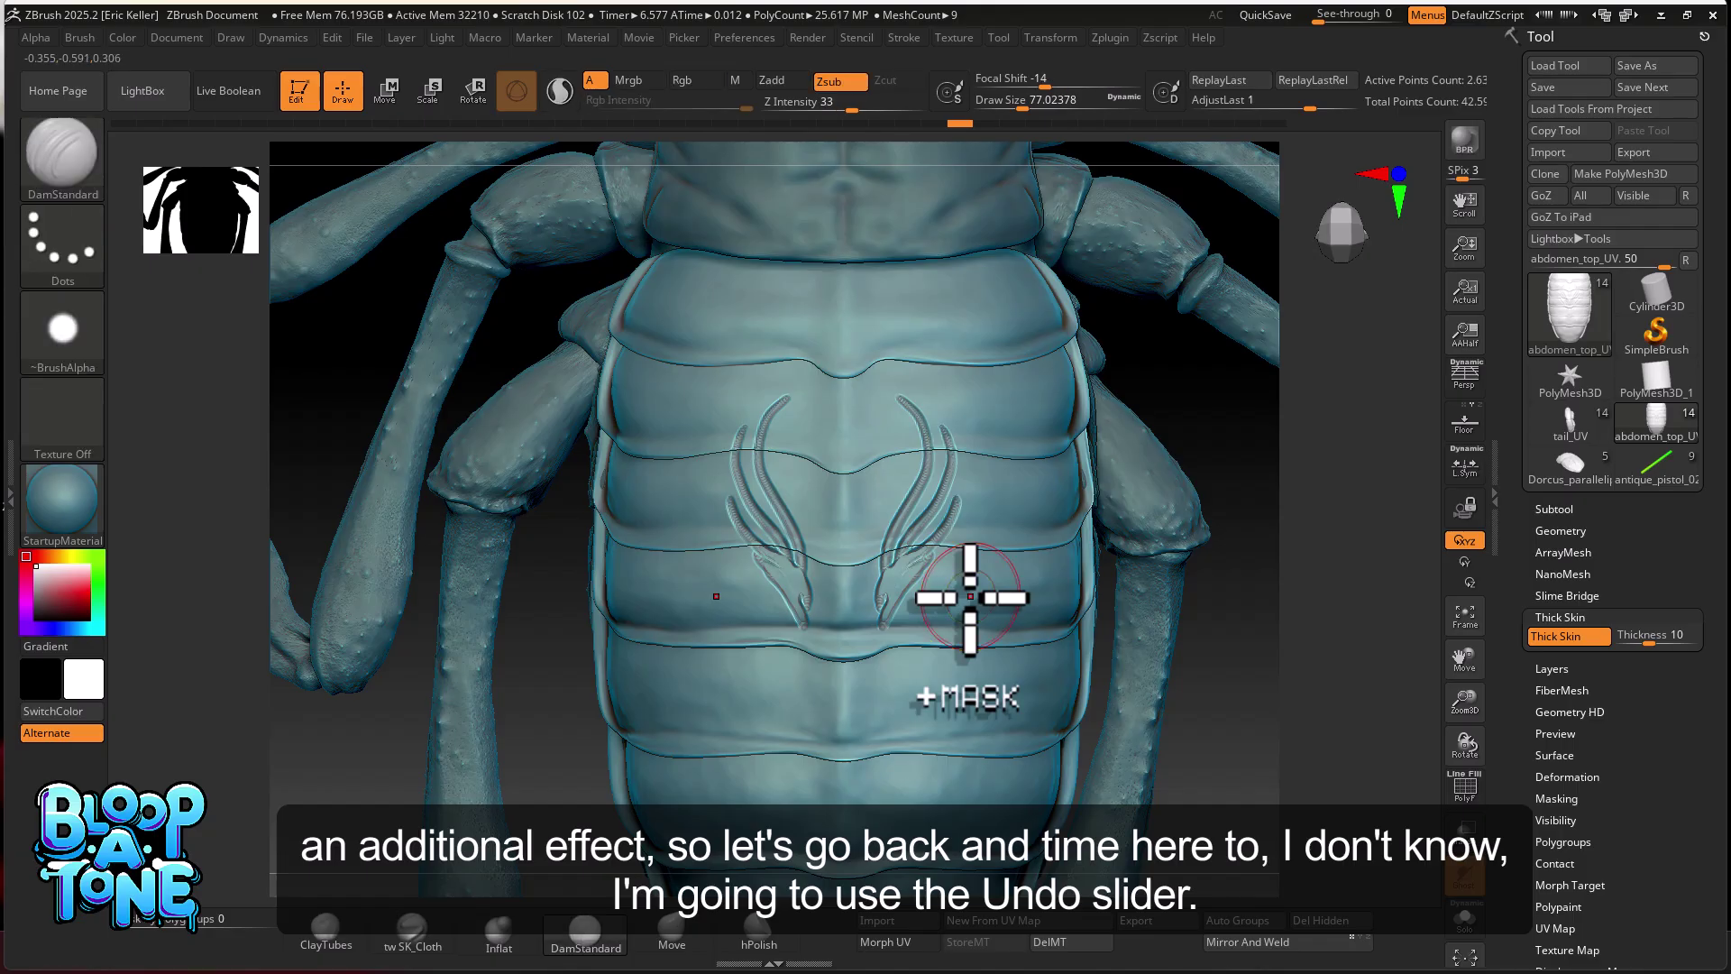
pyautogui.moveTo(961, 124); pyautogui.dragTo(833, 131)
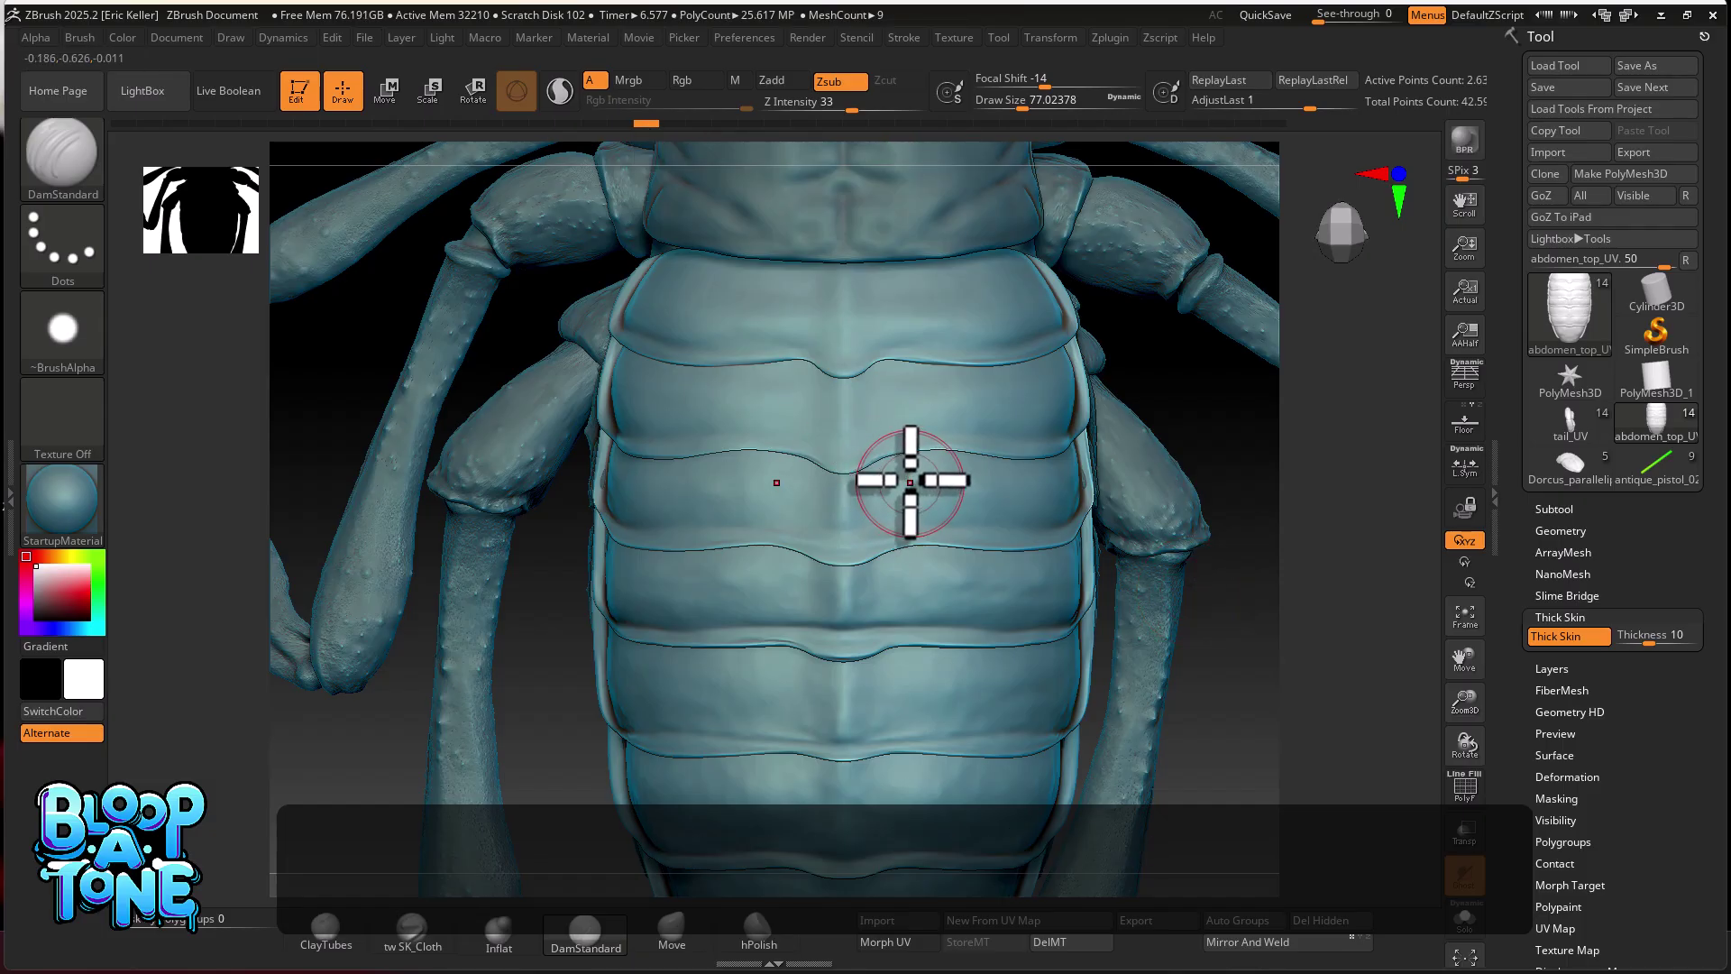
# - Raise the Draw Size to about 149 and paint a wide curved stroke, accepting removal of the newer undo history
pyautogui.moveTo(1022, 106); pyautogui.dragTo(1039, 106)
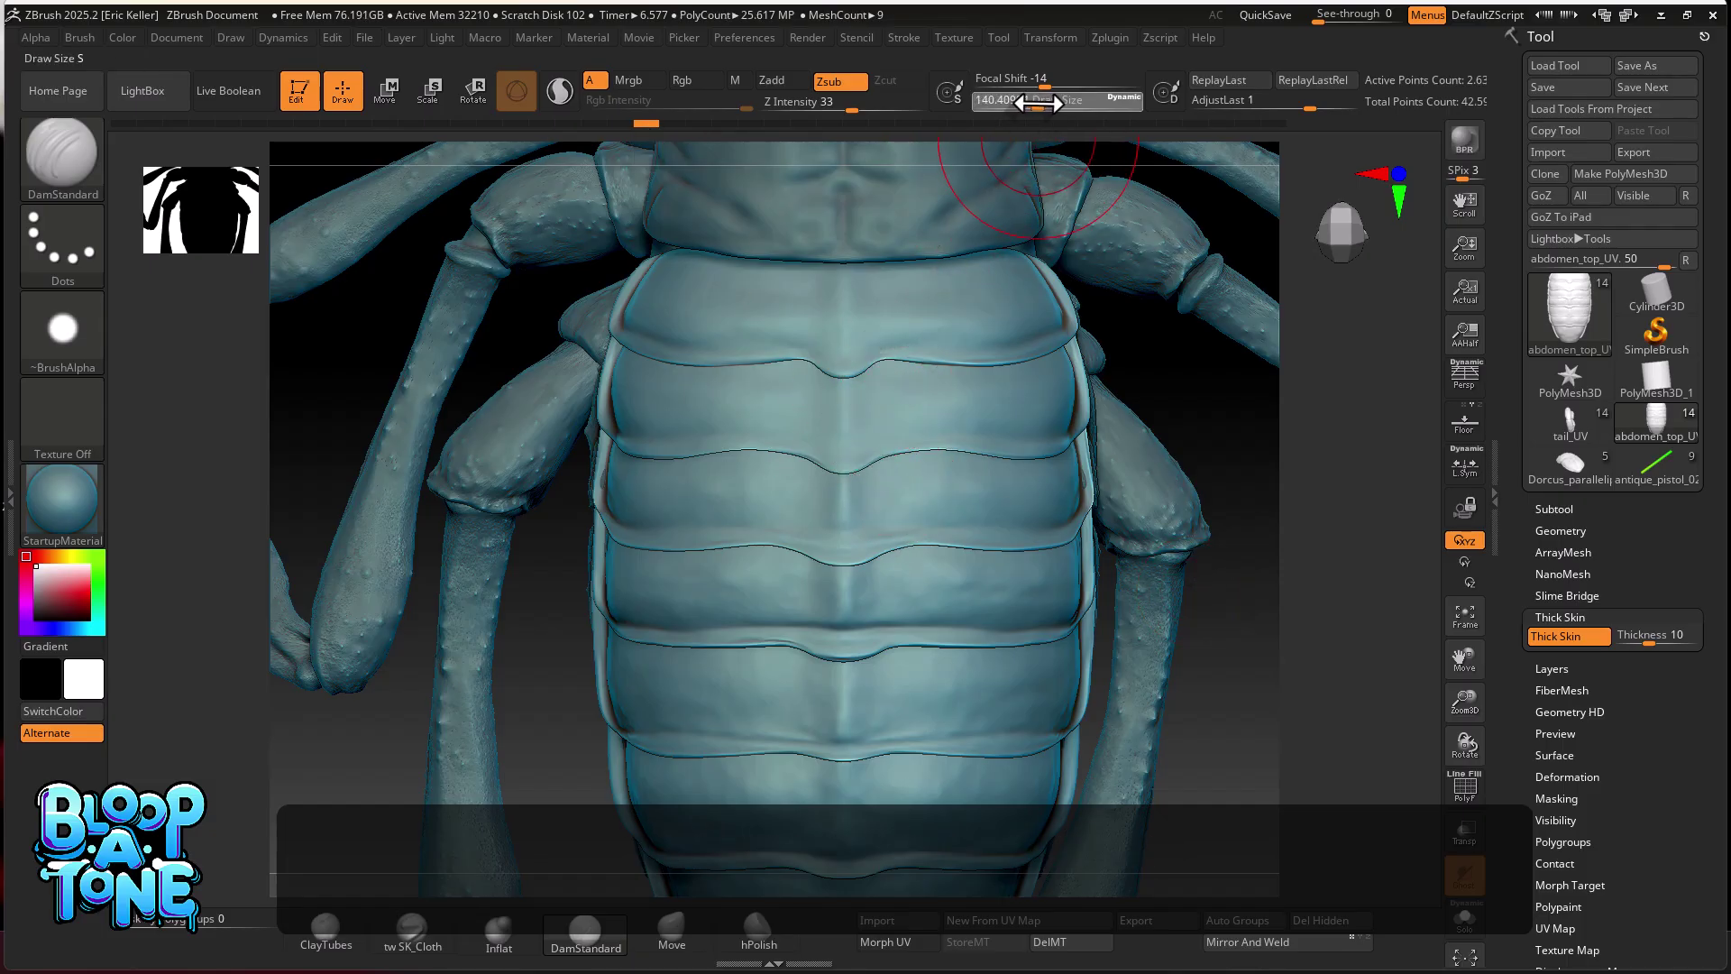
pyautogui.moveTo(881, 329); pyautogui.dragTo(926, 509)
pyautogui.click(944, 599)
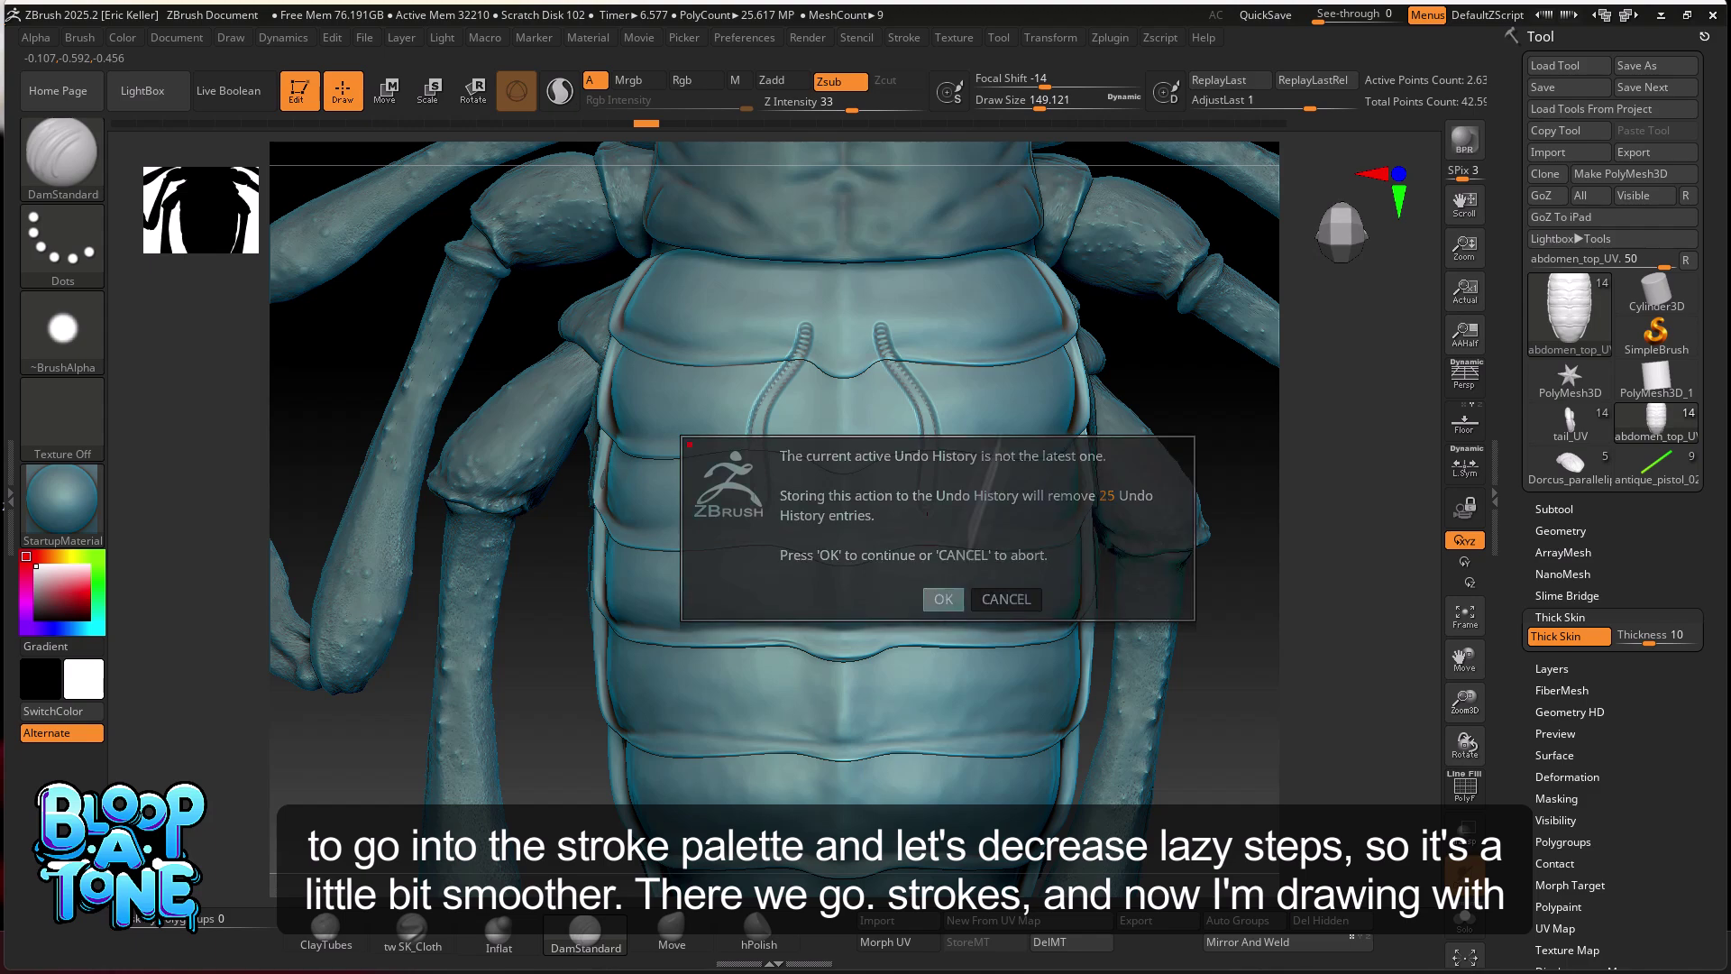
# - Lower the brush's LazyStep for smoother lines, test it with one stroke, and undo the test strokes
pyautogui.click(903, 37)
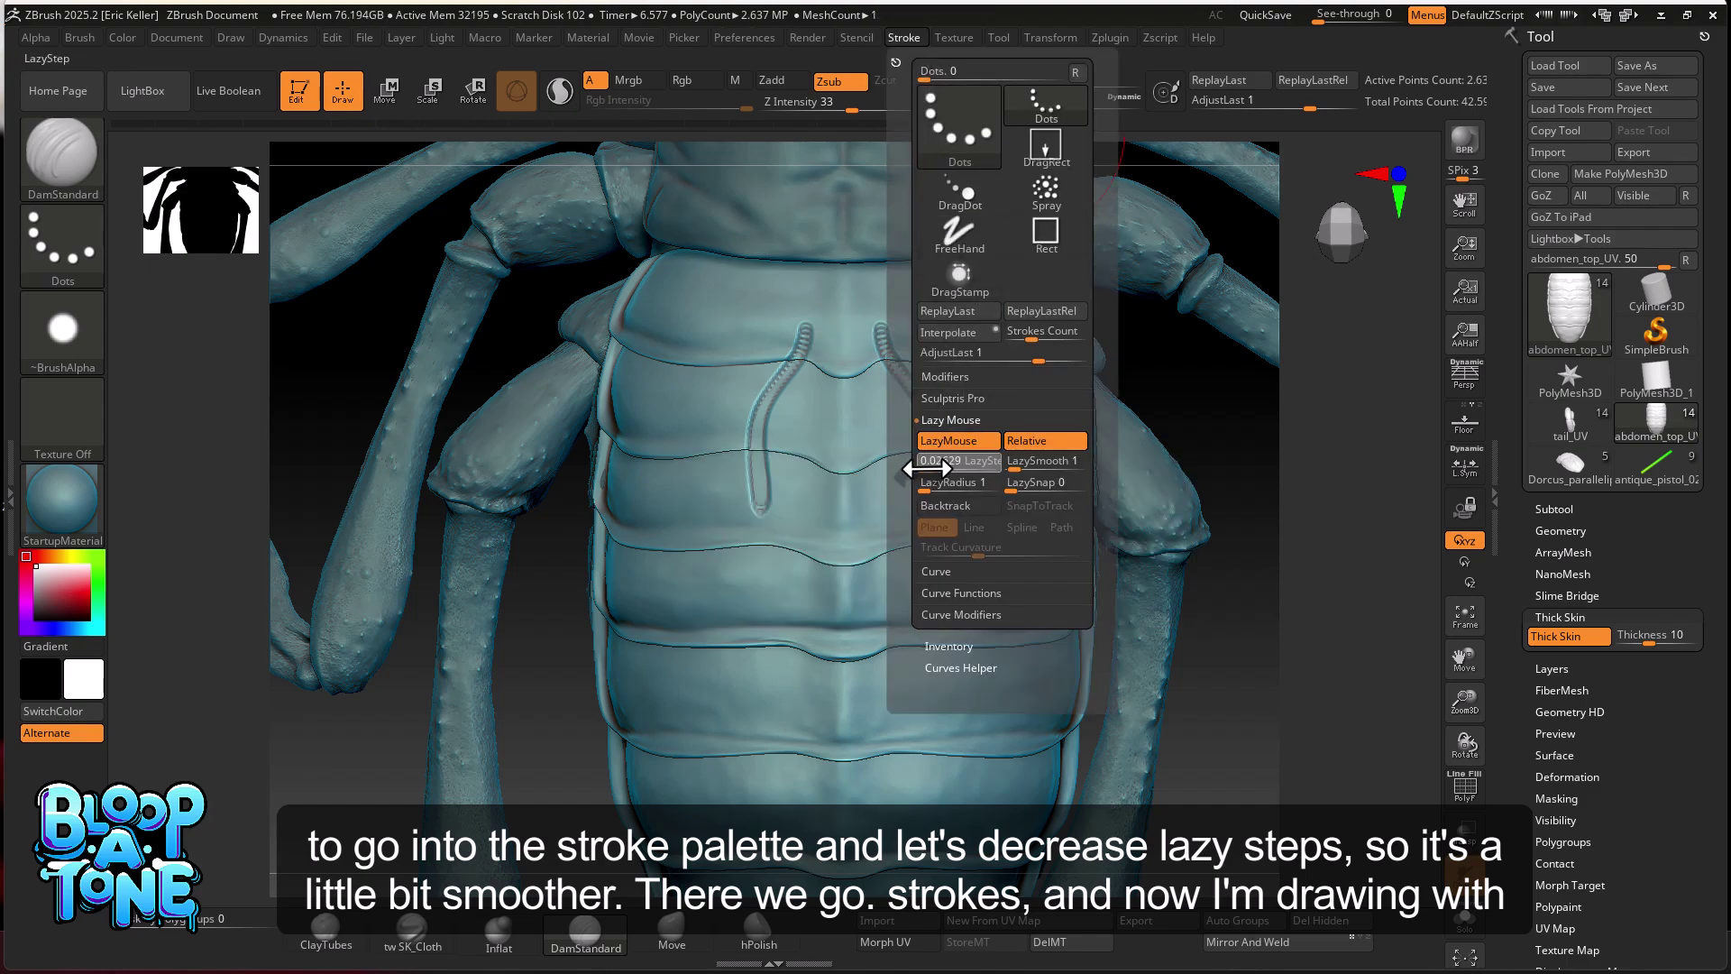
pyautogui.moveTo(866, 422); pyautogui.dragTo(933, 603)
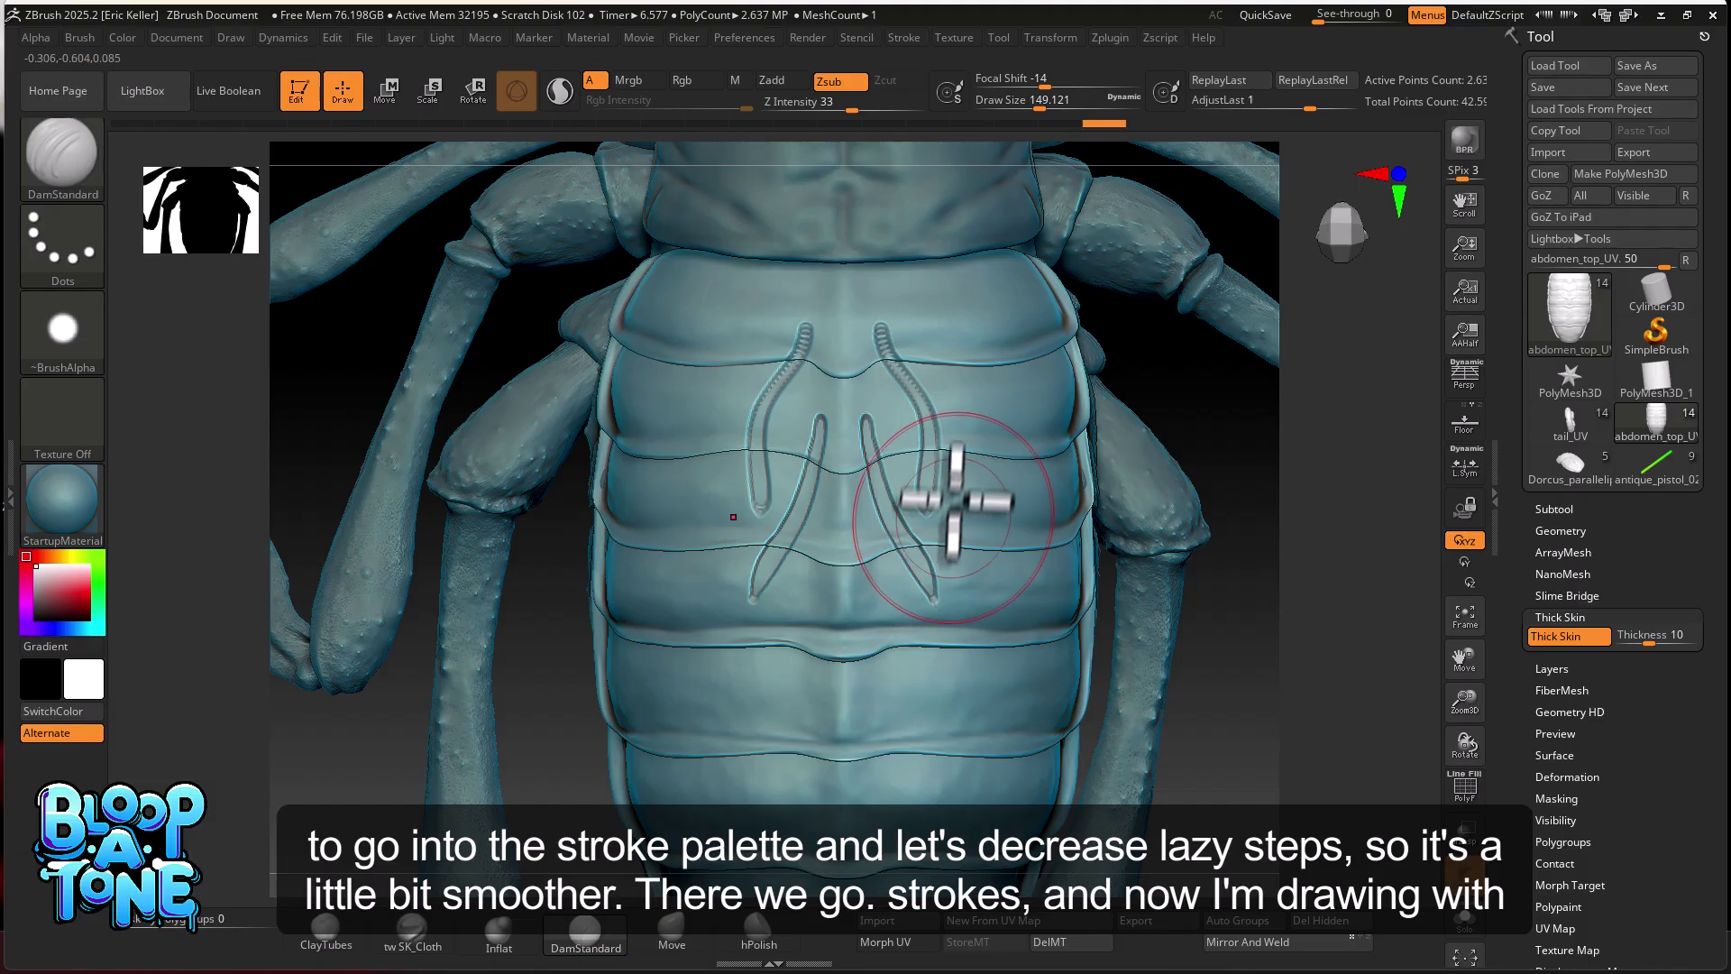
pyautogui.hotkey('ctrl', 'z')
pyautogui.hotkey('ctrl', 'z')
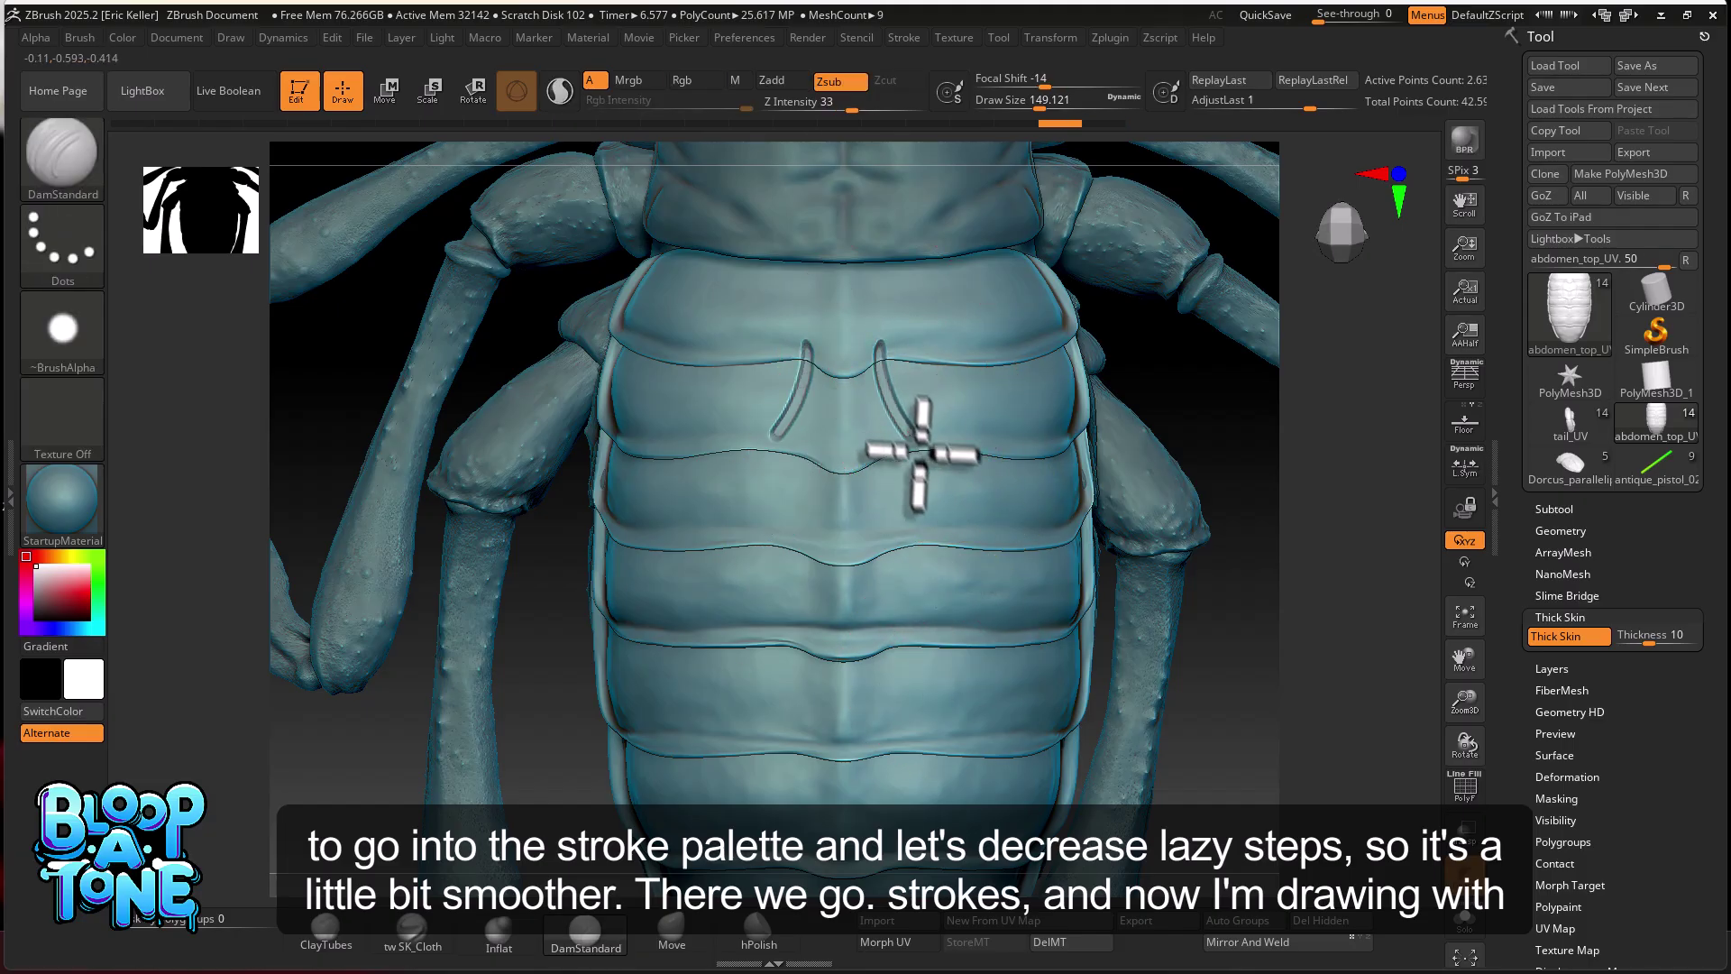
# - Paint a fan of long, wide curved strokes along both sides of the abdomen's midline
pyautogui.moveTo(921, 454); pyautogui.dragTo(927, 696)
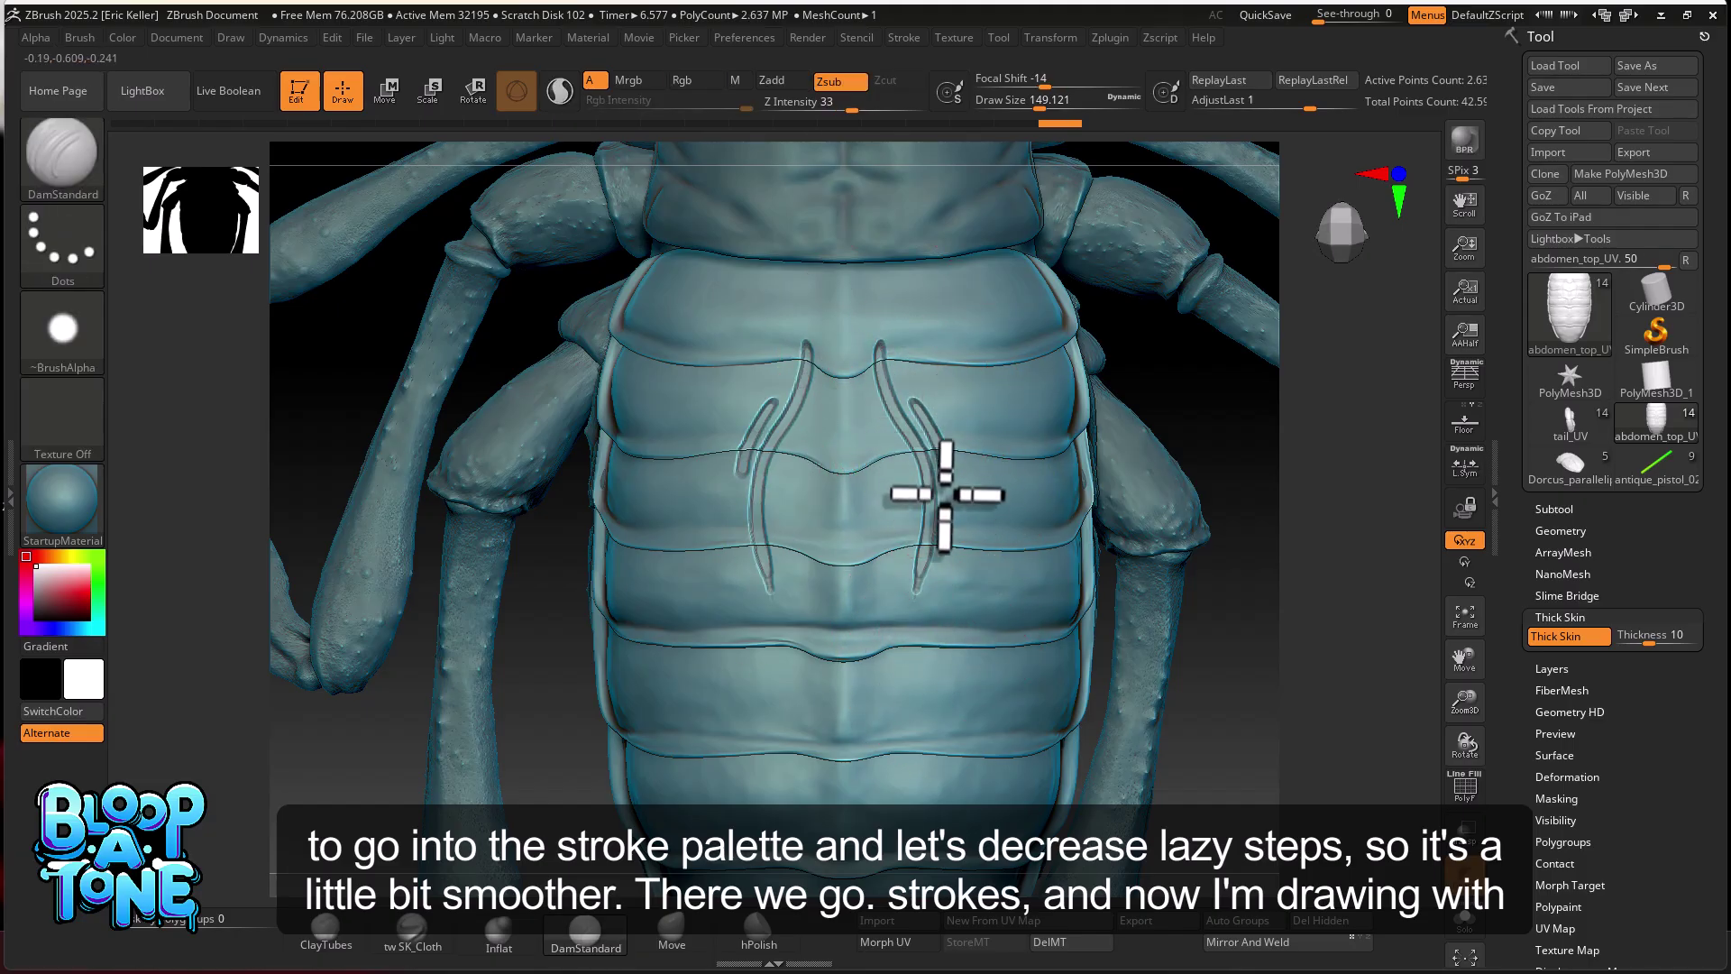
pyautogui.moveTo(910, 401)
pyautogui.mouseDown()
pyautogui.moveTo(965, 437)
pyautogui.moveTo(924, 623)
pyautogui.moveTo(931, 581)
pyautogui.mouseUp()
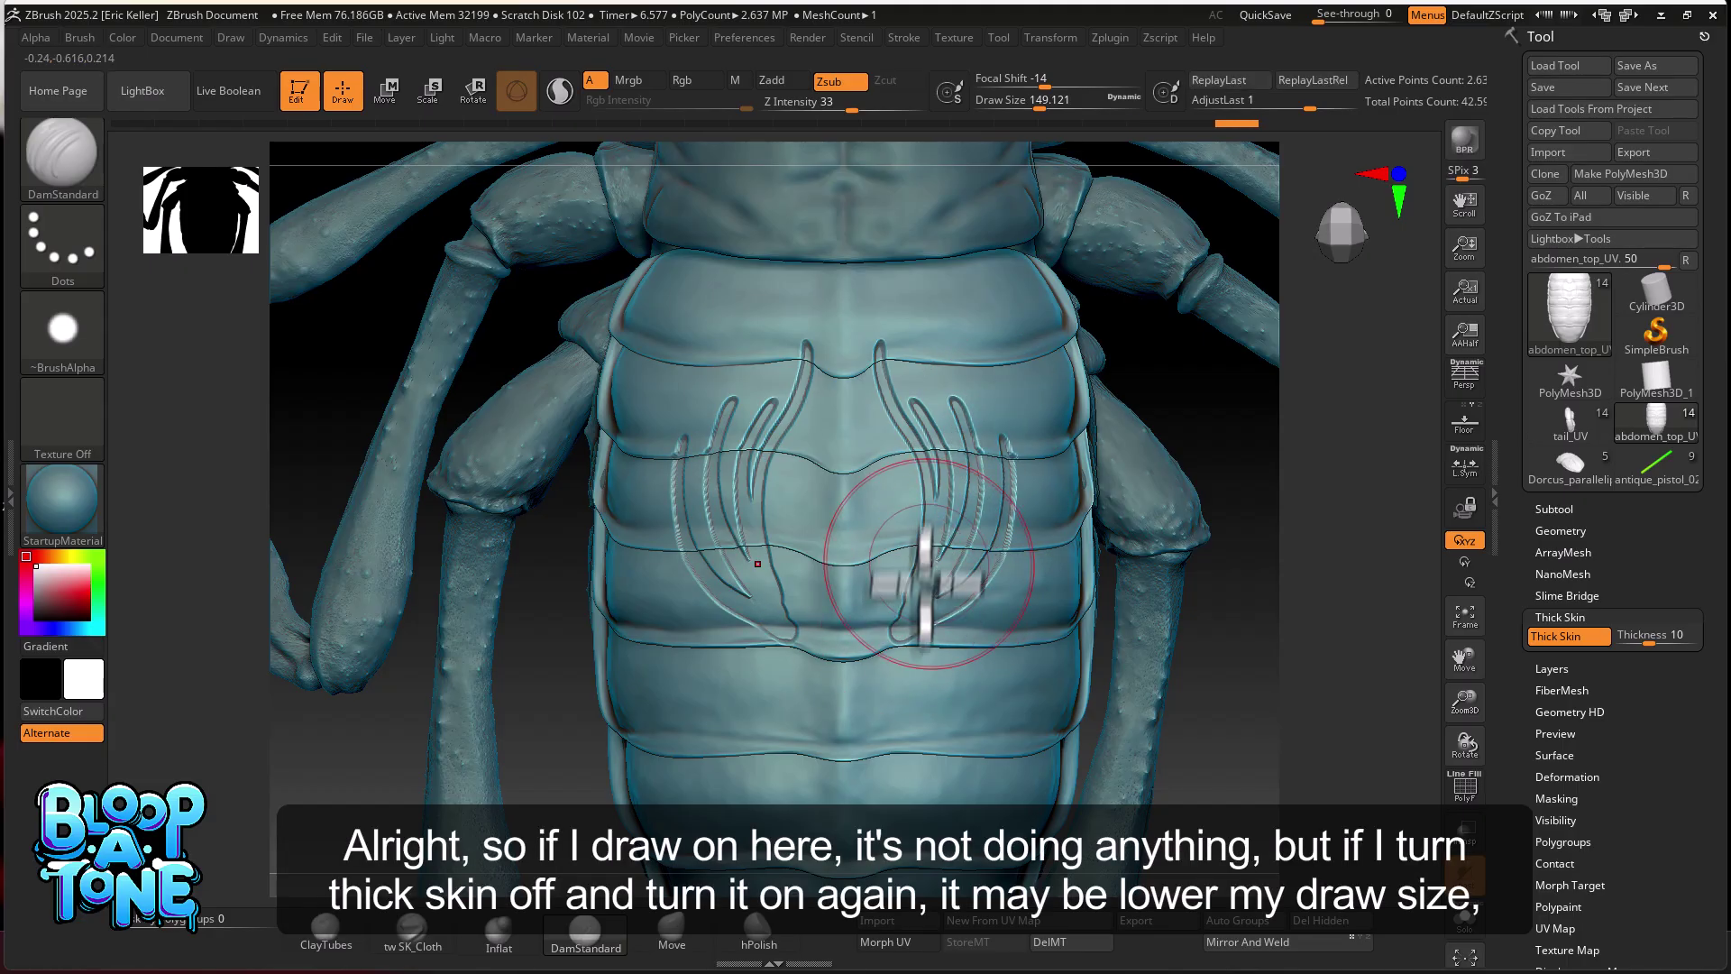
# - Restart Thick Skin, lower the Draw Size to about 65, and paint thinner strokes inside the wide grooves
pyautogui.click(1565, 638)
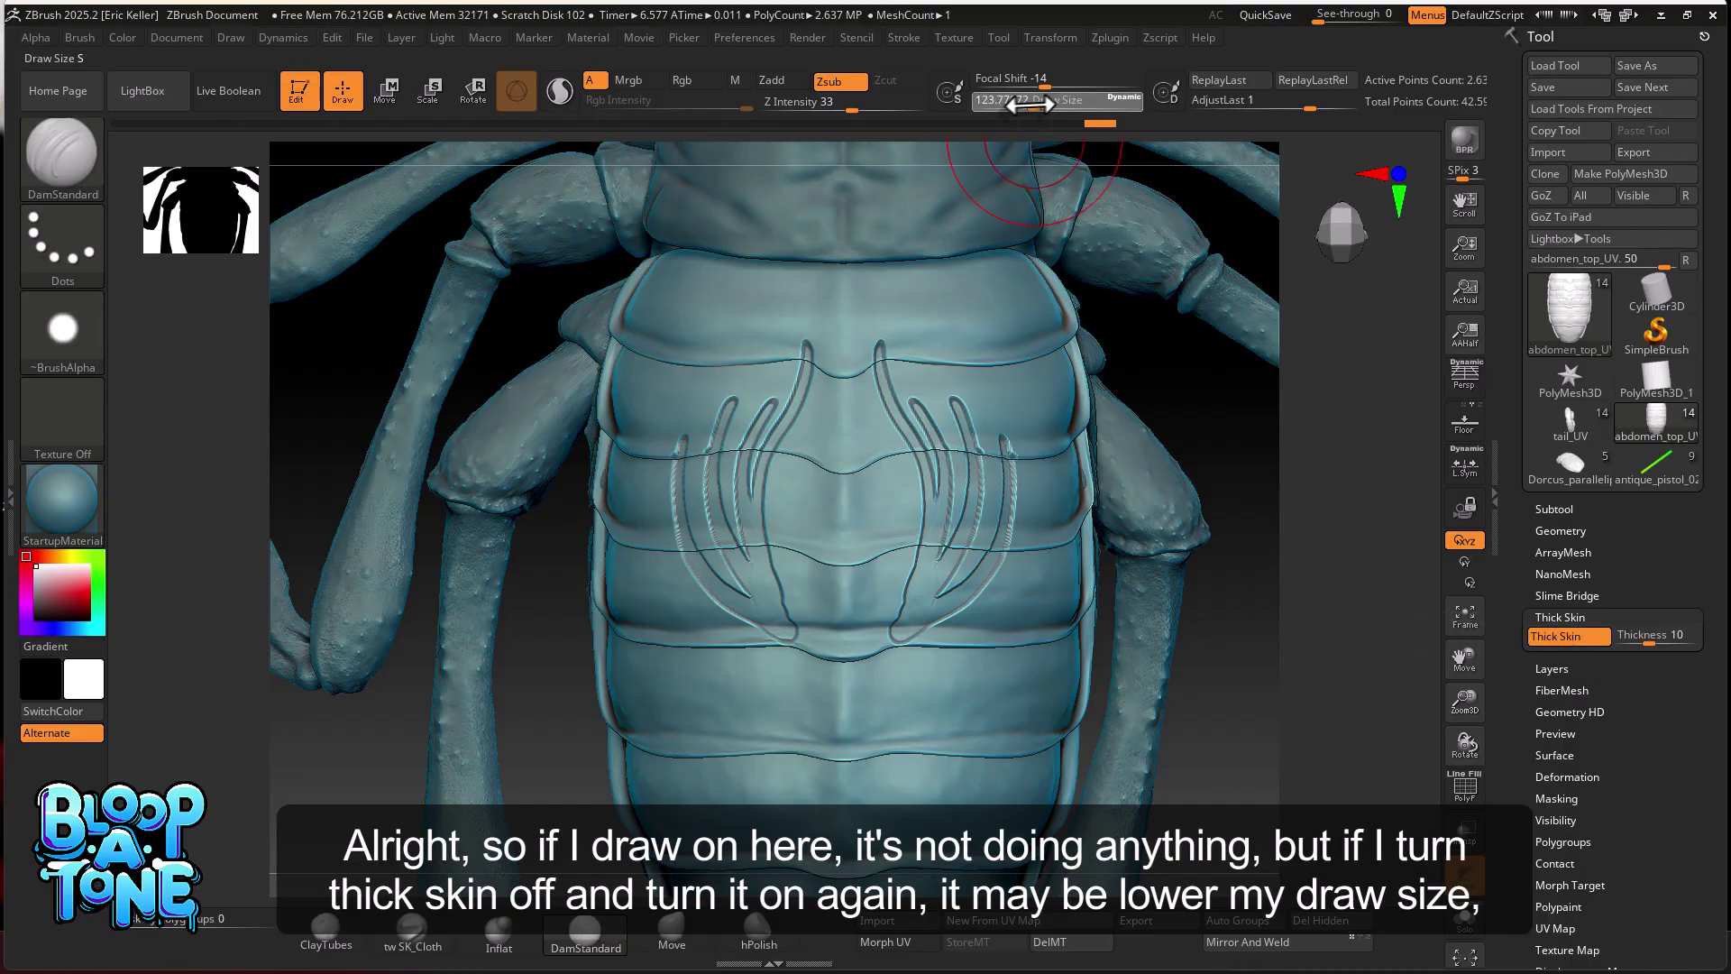
pyautogui.moveTo(1023, 106); pyautogui.dragTo(999, 107)
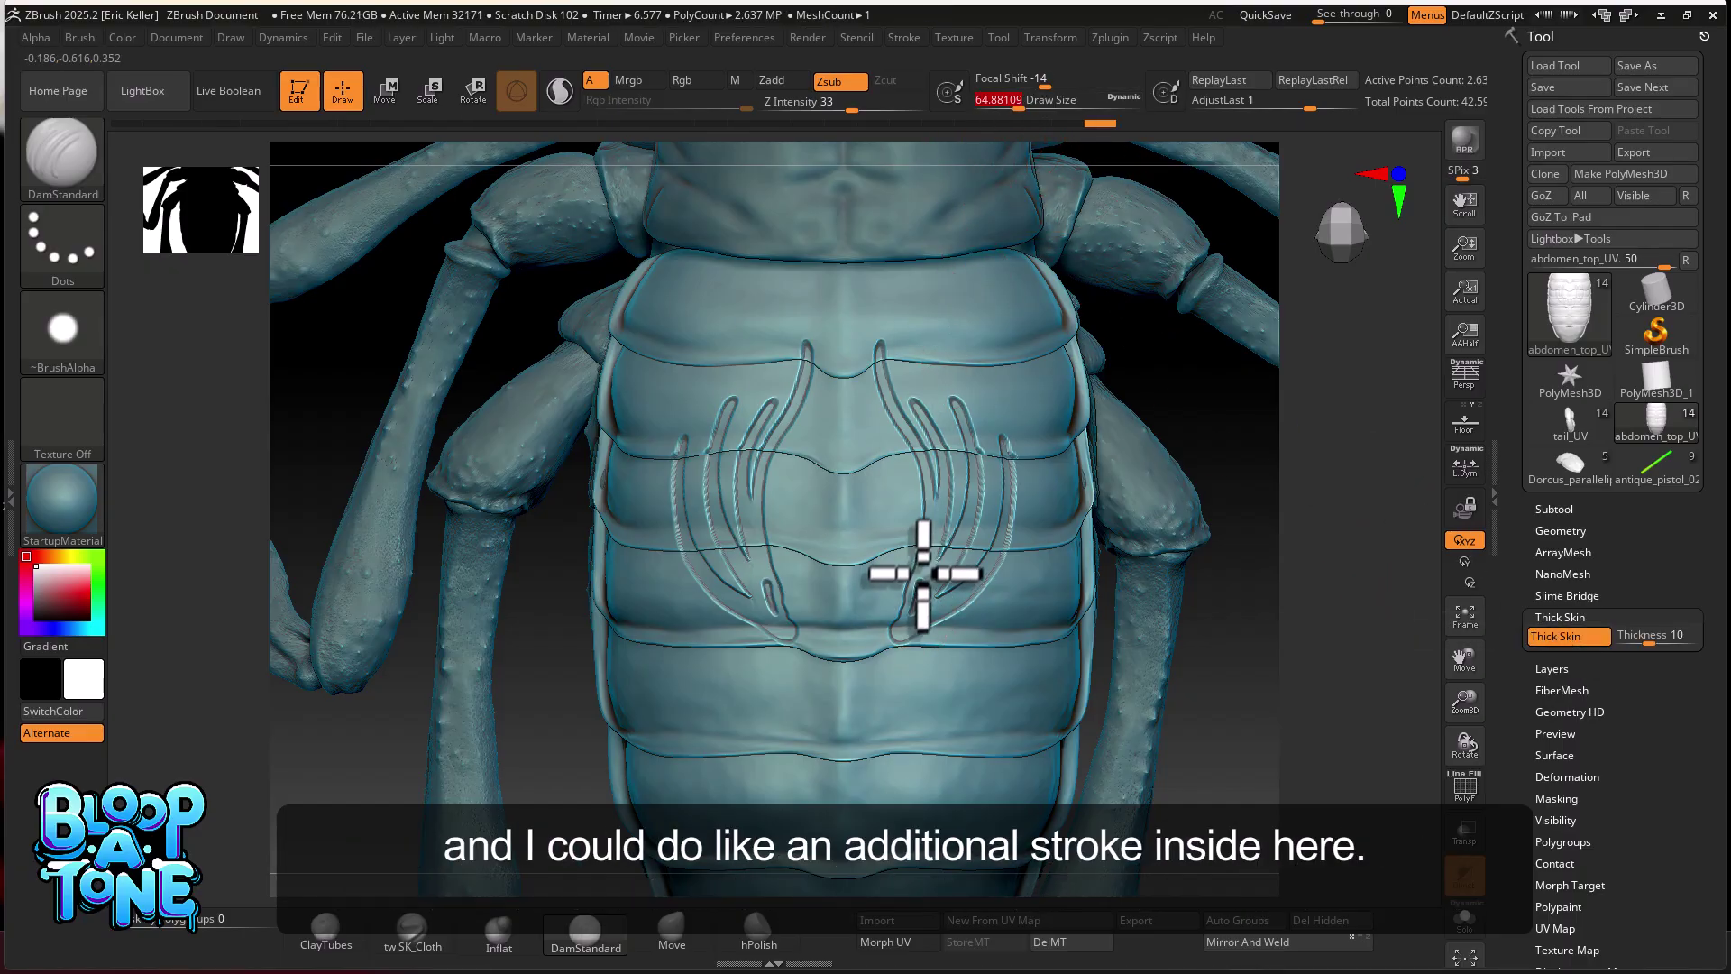
pyautogui.moveTo(981, 503); pyautogui.dragTo(909, 628)
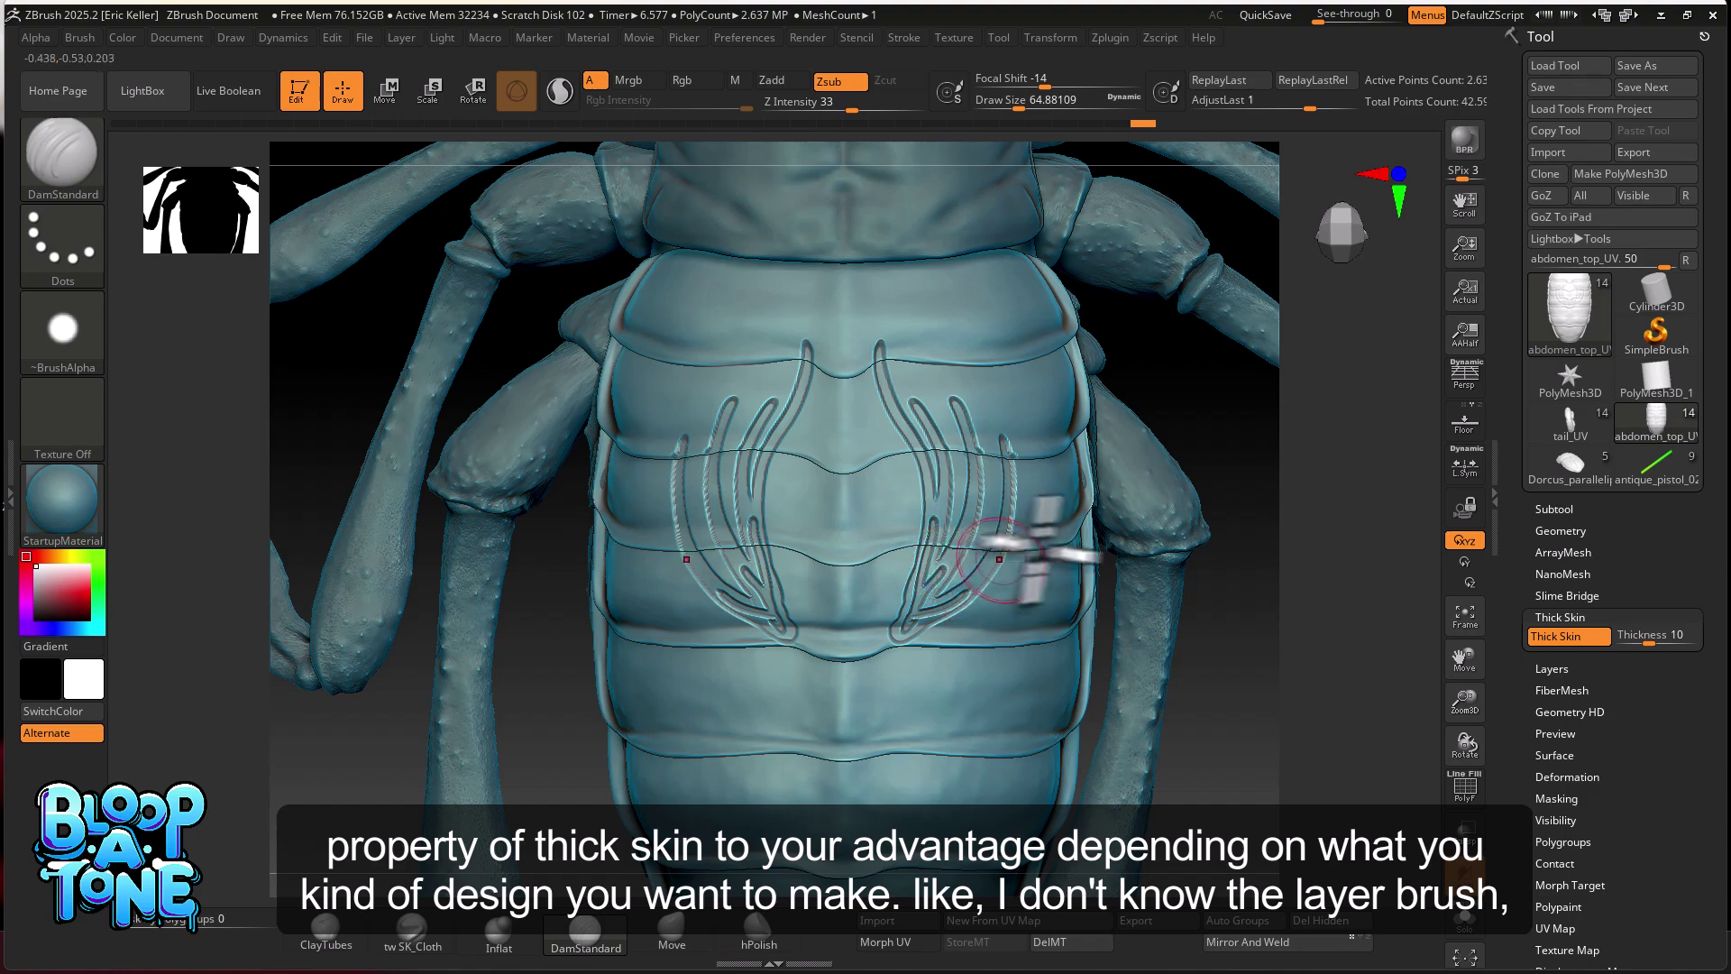
# - Switch to the Layer brush with the DragRect stroke type and Zsub sculpting
pyautogui.press('b')
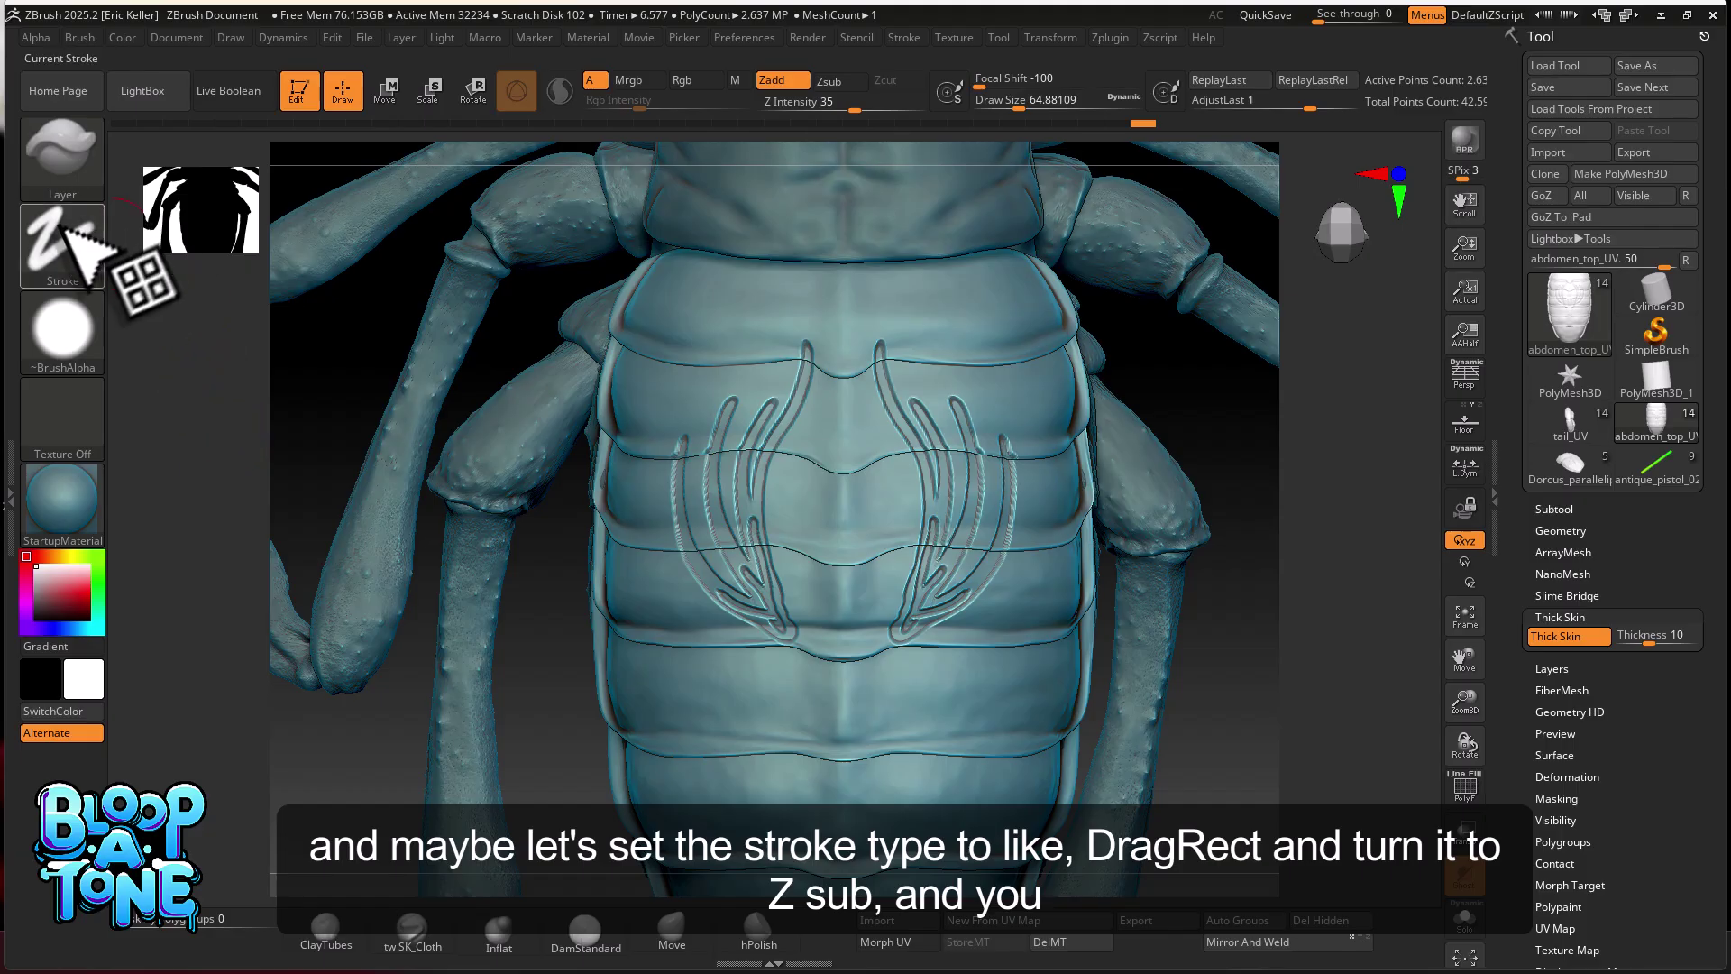
pyautogui.click(66, 230)
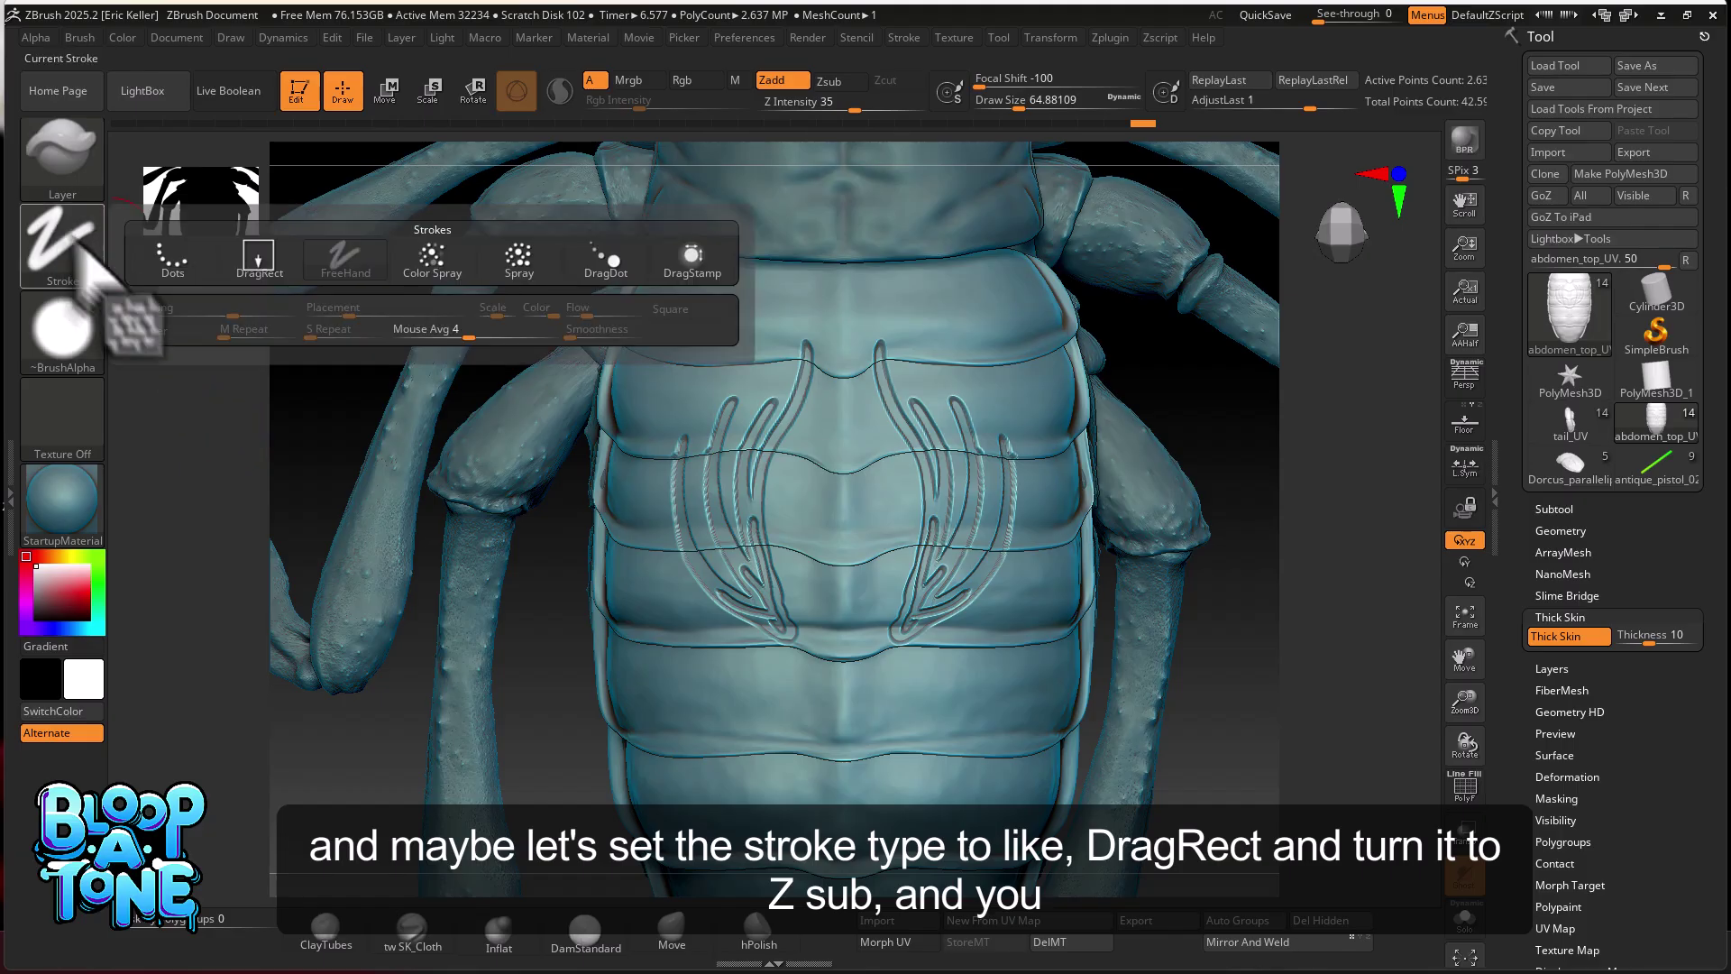
pyautogui.click(258, 256)
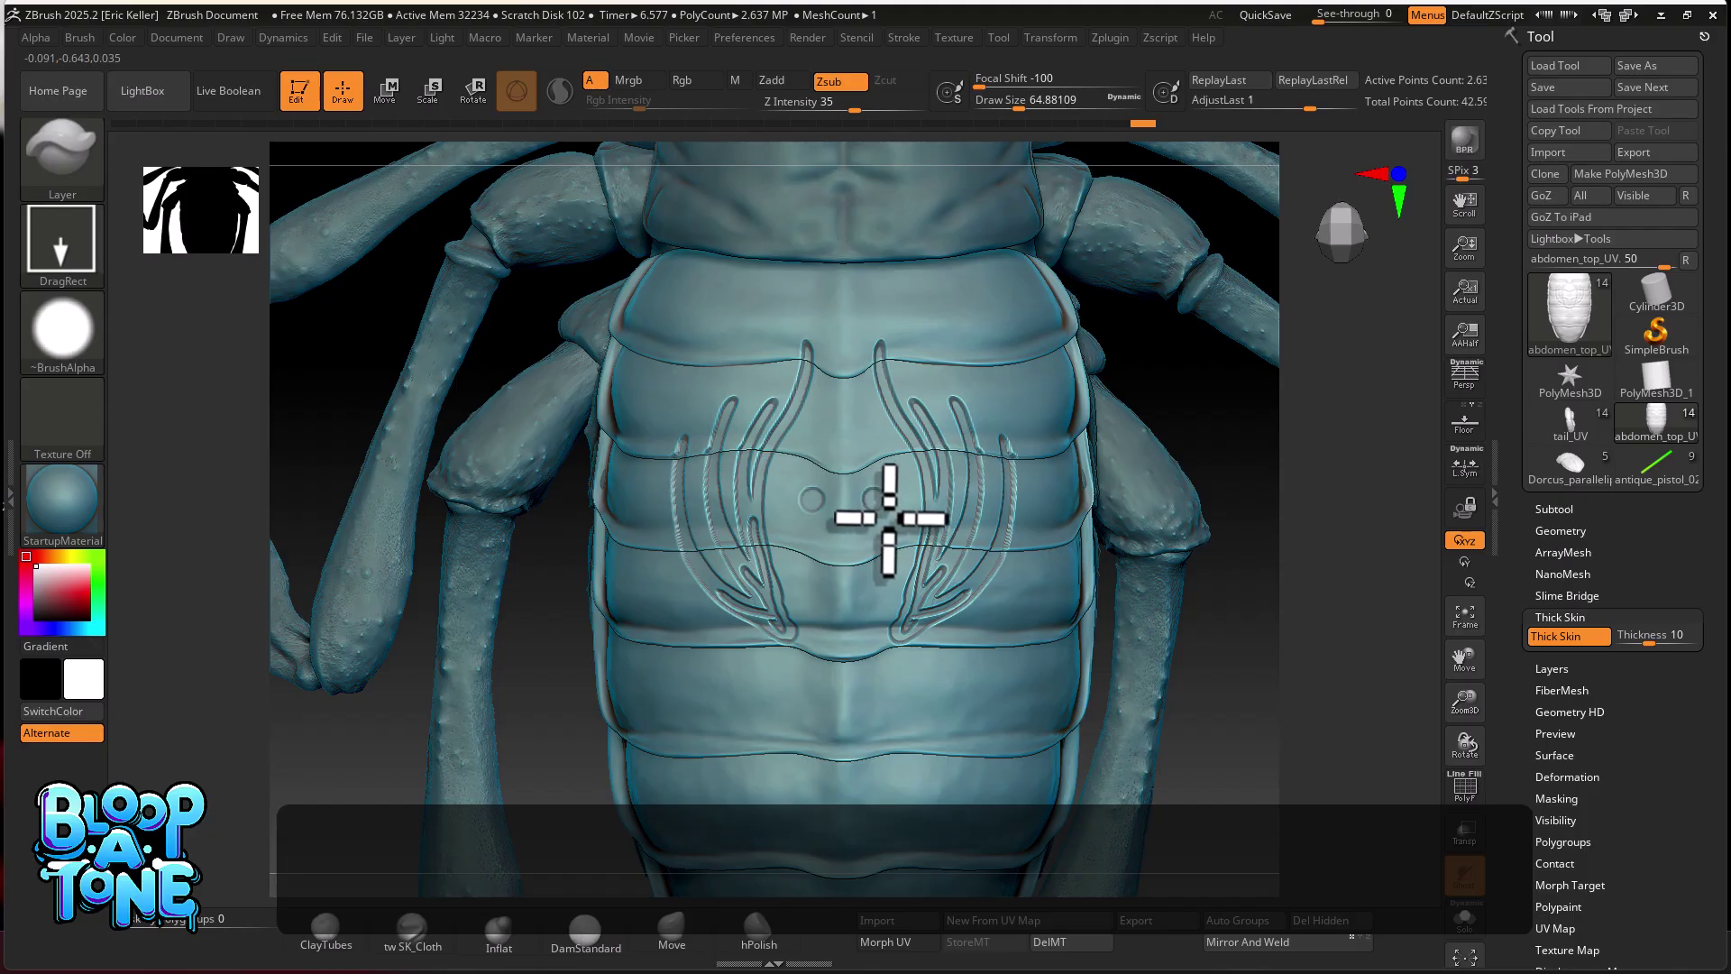
# - Stamp a cluster of recessed circles of varying sizes between the curved strokes on the middle plates
pyautogui.moveTo(889, 518); pyautogui.dragTo(891, 521)
pyautogui.moveTo(889, 481)
pyautogui.mouseDown()
pyautogui.moveTo(903, 494)
pyautogui.moveTo(869, 539)
pyautogui.moveTo(861, 493)
pyautogui.moveTo(908, 472)
pyautogui.mouseUp()
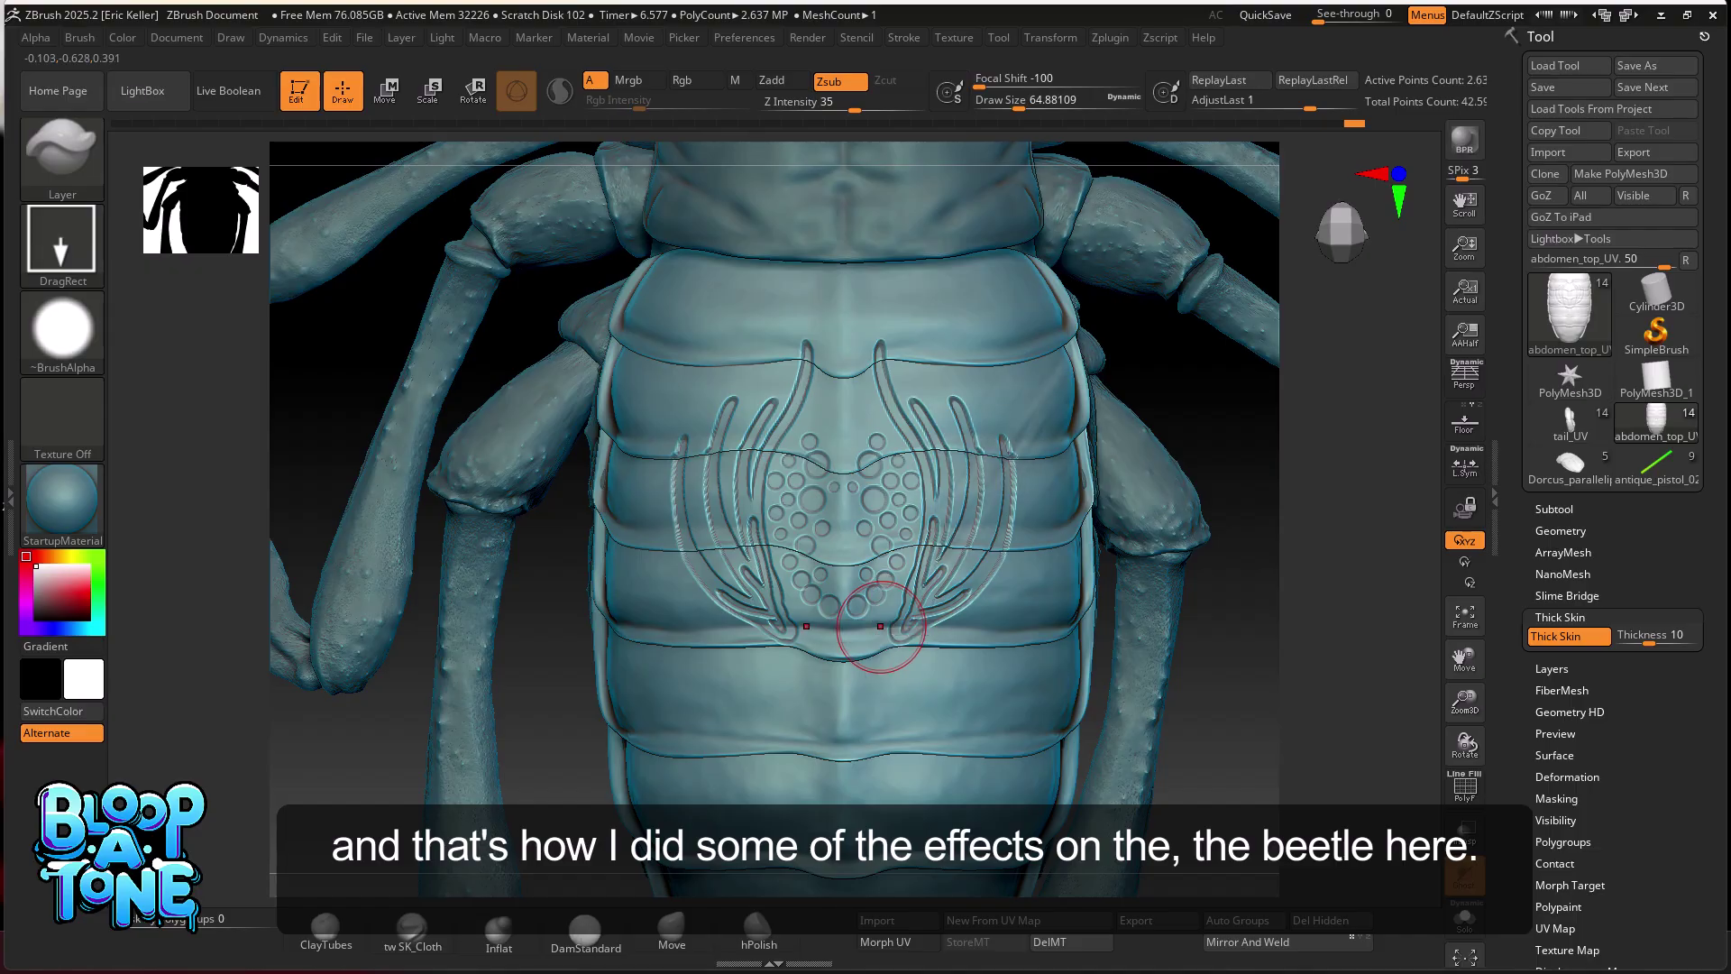
# - Open the decorated Dorcus beetle tool and examine the circle and scroll patterns on its shell
pyautogui.click(1571, 470)
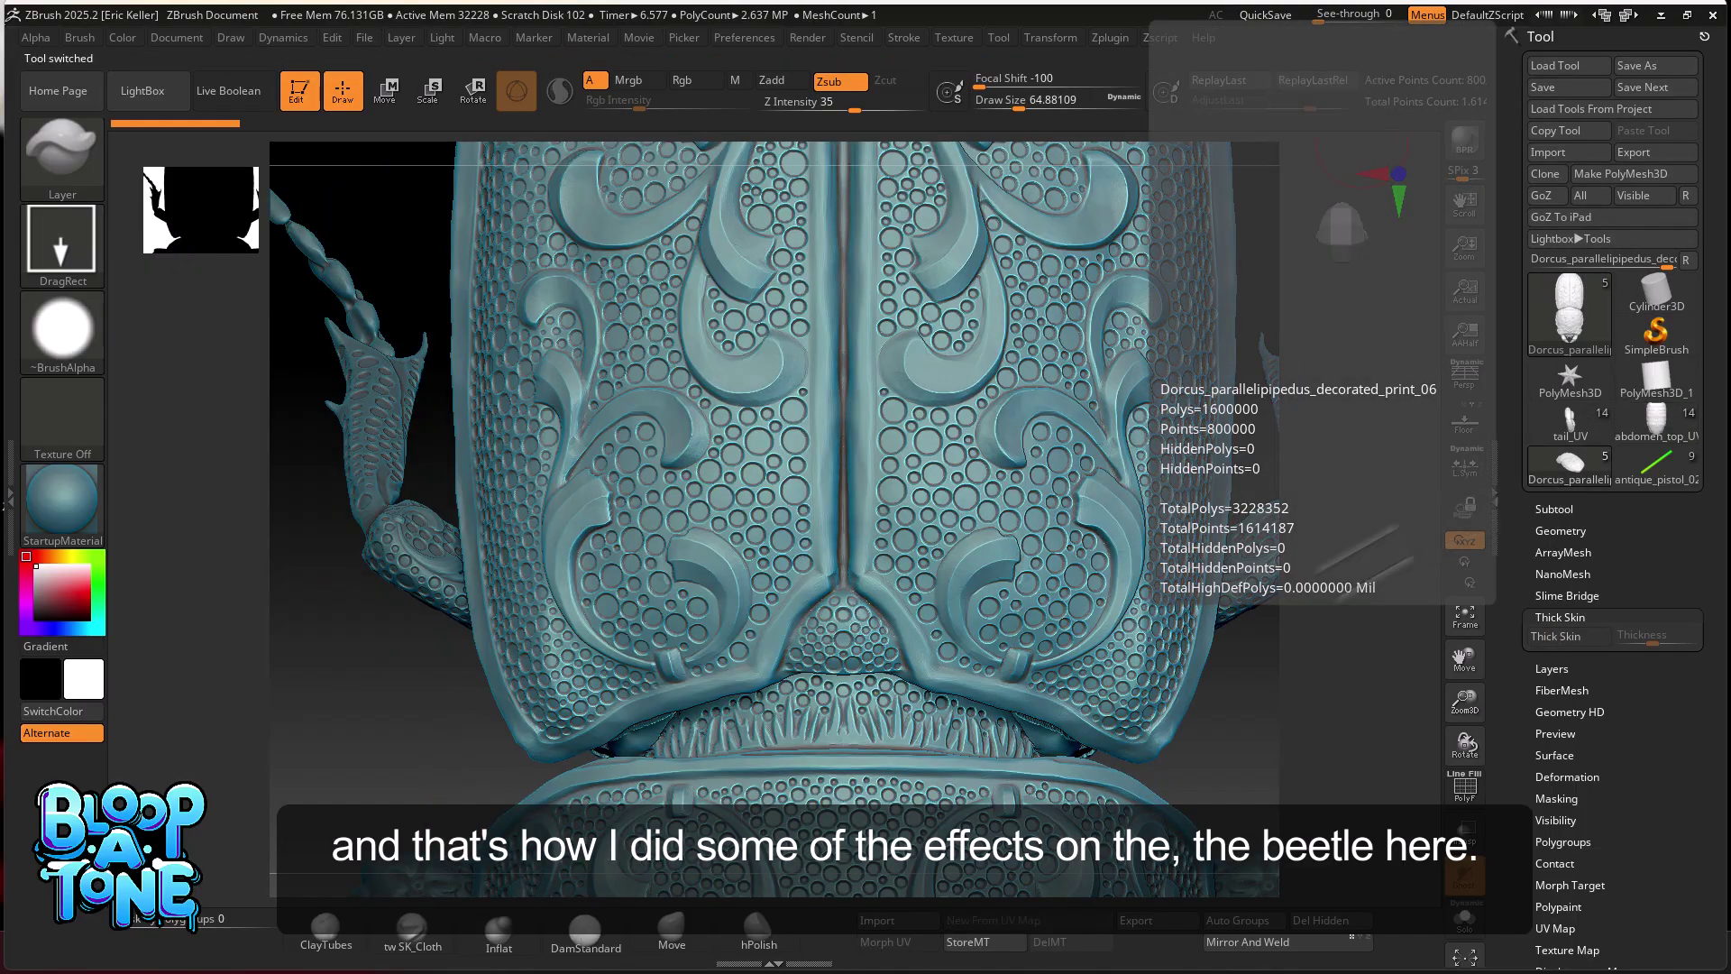
pyautogui.keyDown('alt'); pyautogui.moveTo(1394, 749); pyautogui.dragTo(1283, 525); pyautogui.keyUp('alt')
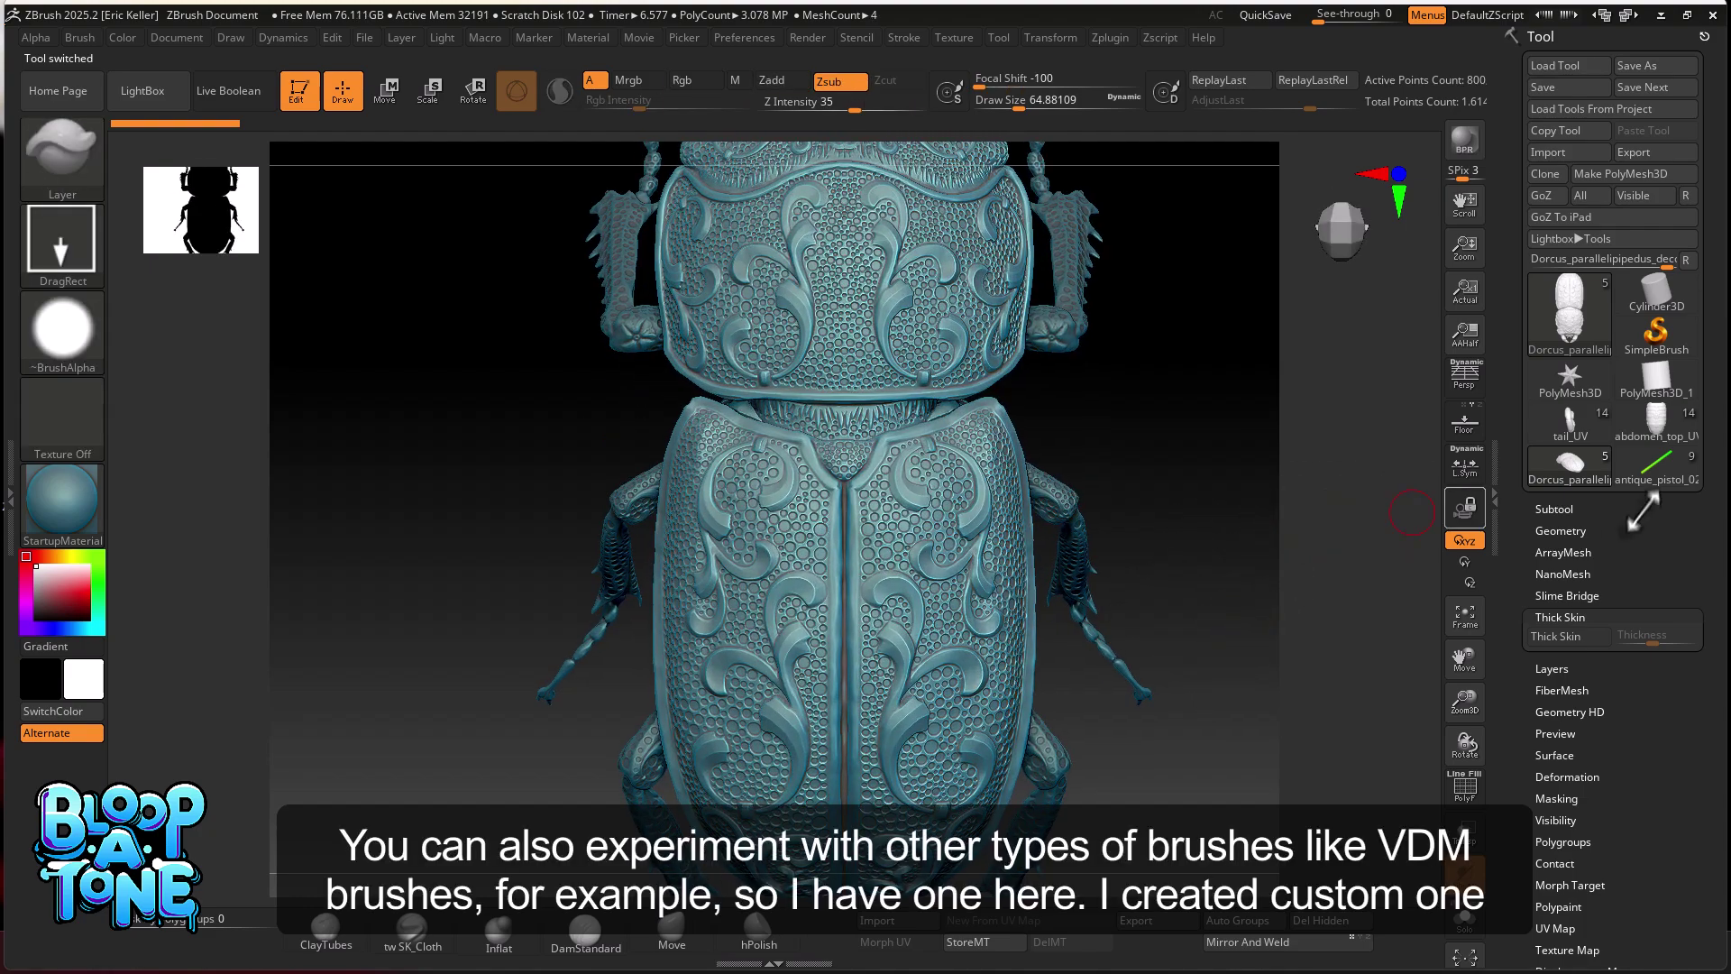
pyautogui.moveTo(1655, 417)
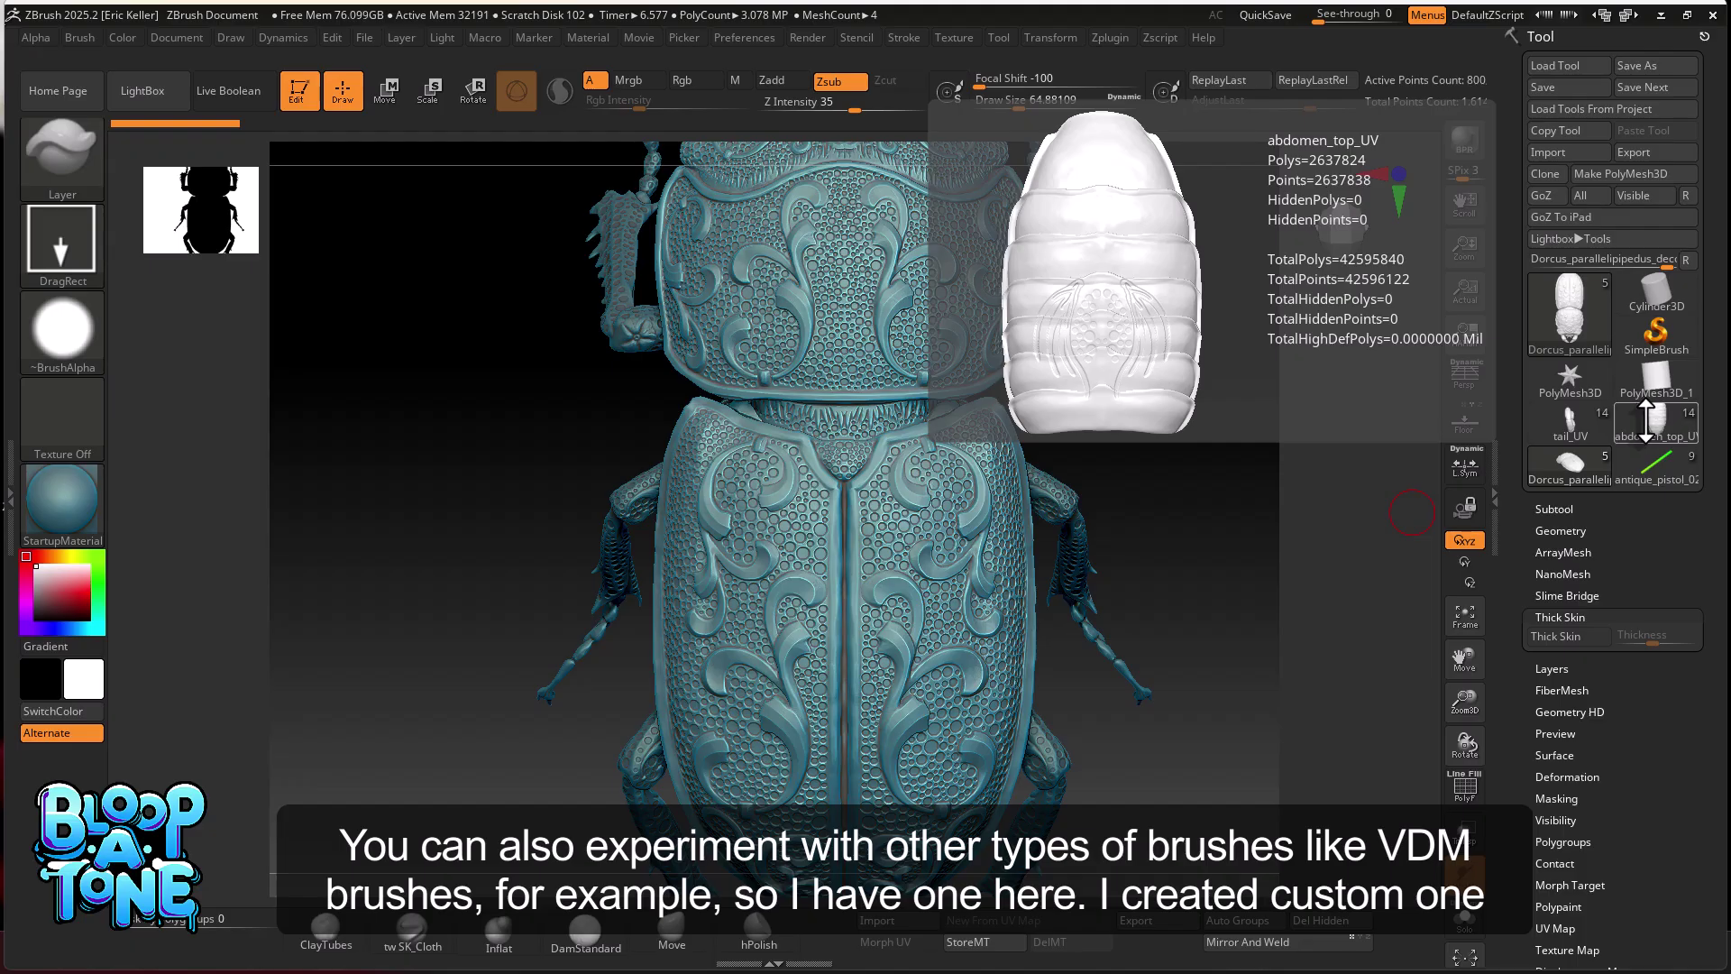
# - Return to the abdomen_top_UV tool and select the ZBJW_heartsAnd brush with spiral shapes
pyautogui.click(1646, 422)
pyautogui.click(61, 149)
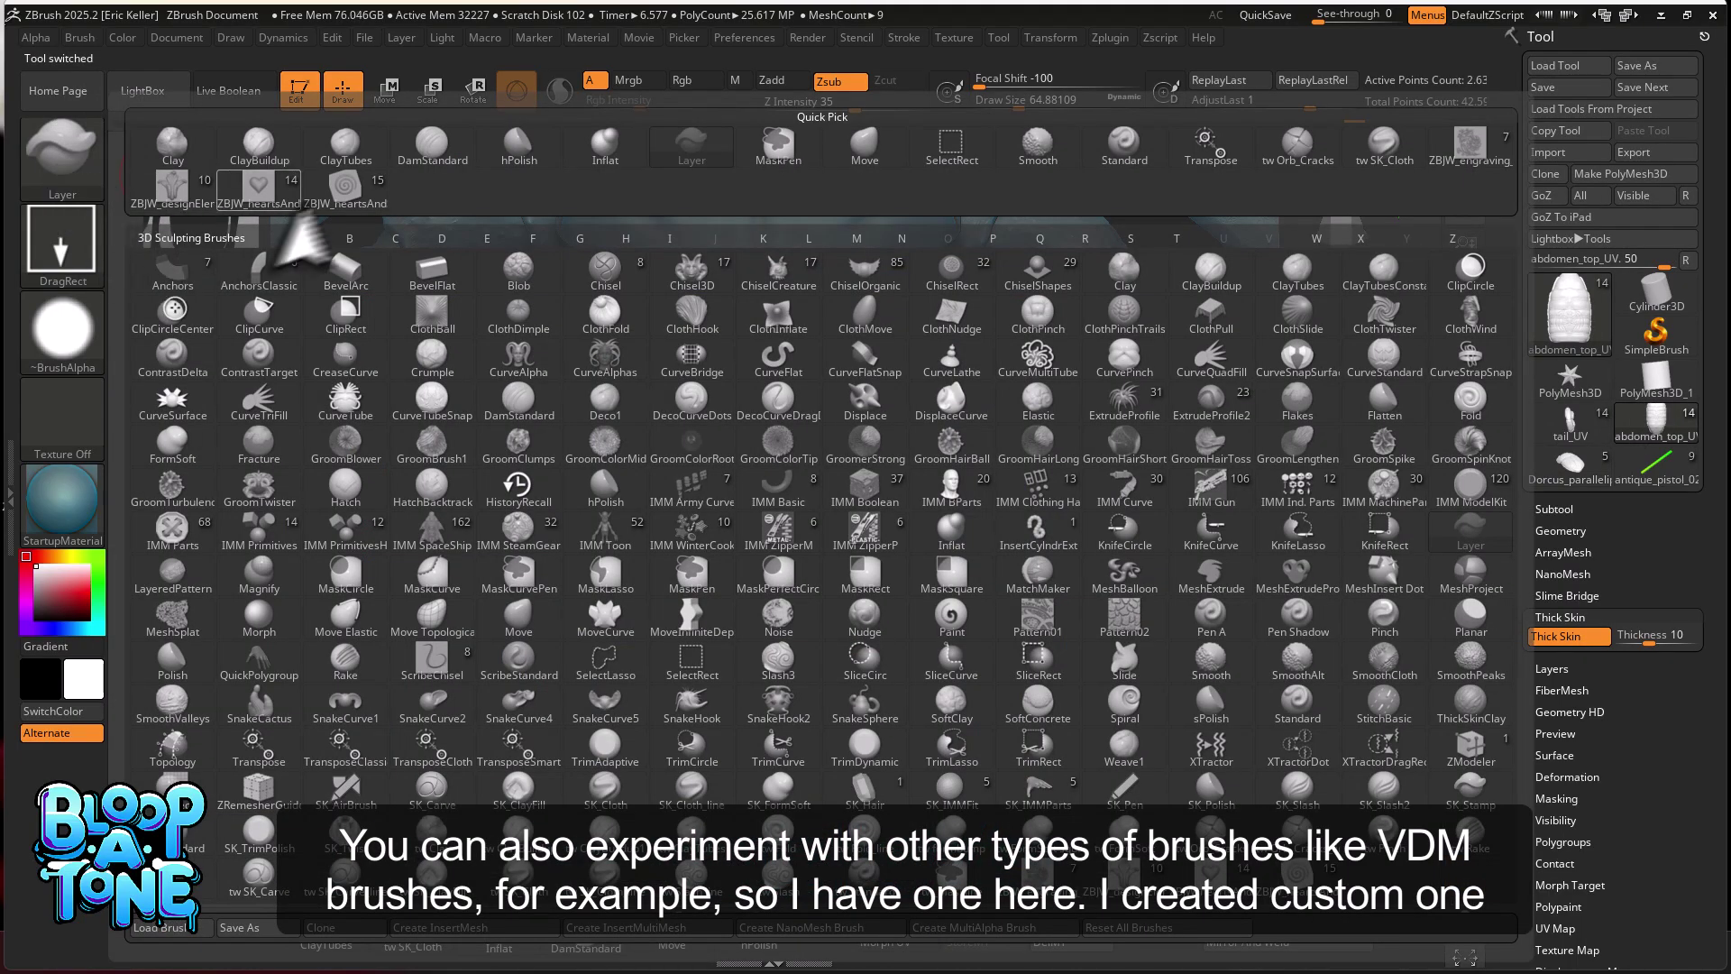
pyautogui.click(345, 191)
# - Undo a raised test spiral and stamp inverted spirals into the abdomen plate below the circle cluster
pyautogui.click(872, 742)
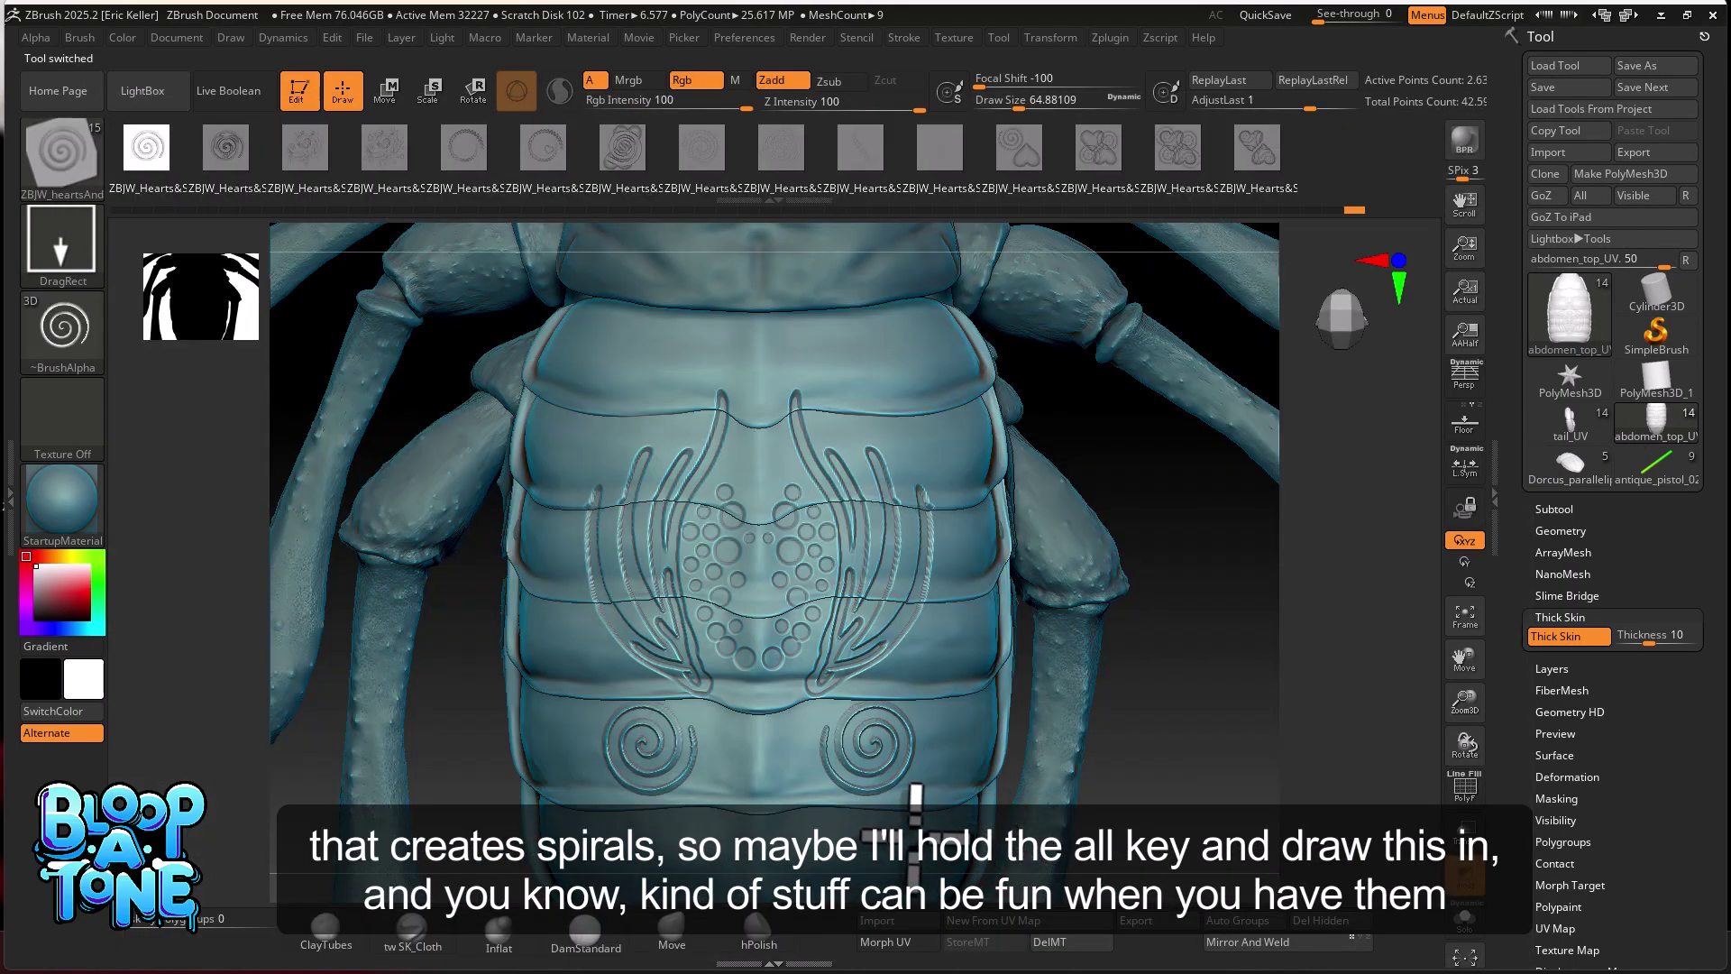
pyautogui.hotkey('ctrl', 'z')
pyautogui.keyDown('alt'); pyautogui.moveTo(871, 725); pyautogui.dragTo(877, 831); pyautogui.keyUp('alt')
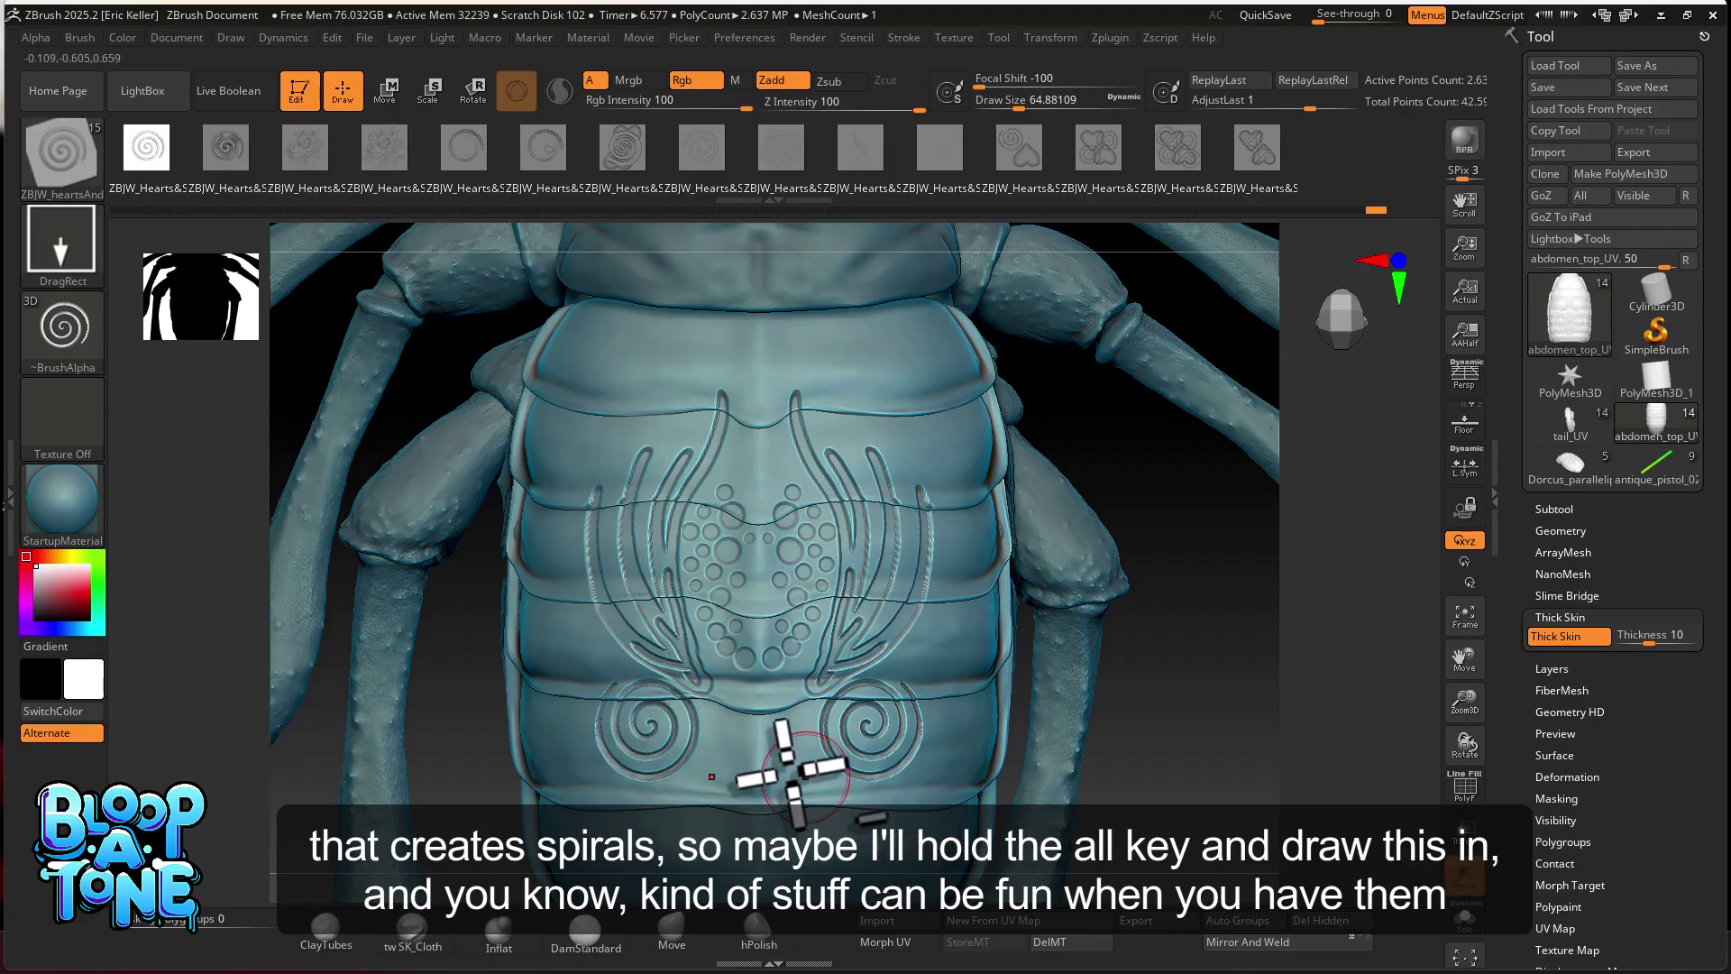
pyautogui.moveTo(795, 771)
pyautogui.keyDown('alt'); pyautogui.mouseDown()
pyautogui.moveTo(841, 866)
pyautogui.moveTo(861, 838)
pyautogui.moveTo(870, 911)
pyautogui.moveTo(888, 901)
pyautogui.moveTo(866, 773)
pyautogui.moveTo(791, 745)
pyautogui.mouseUp(); pyautogui.keyUp('alt')
# - Select the DamStandard brush
pyautogui.press('b')
pyautogui.press('d')
pyautogui.press('s')
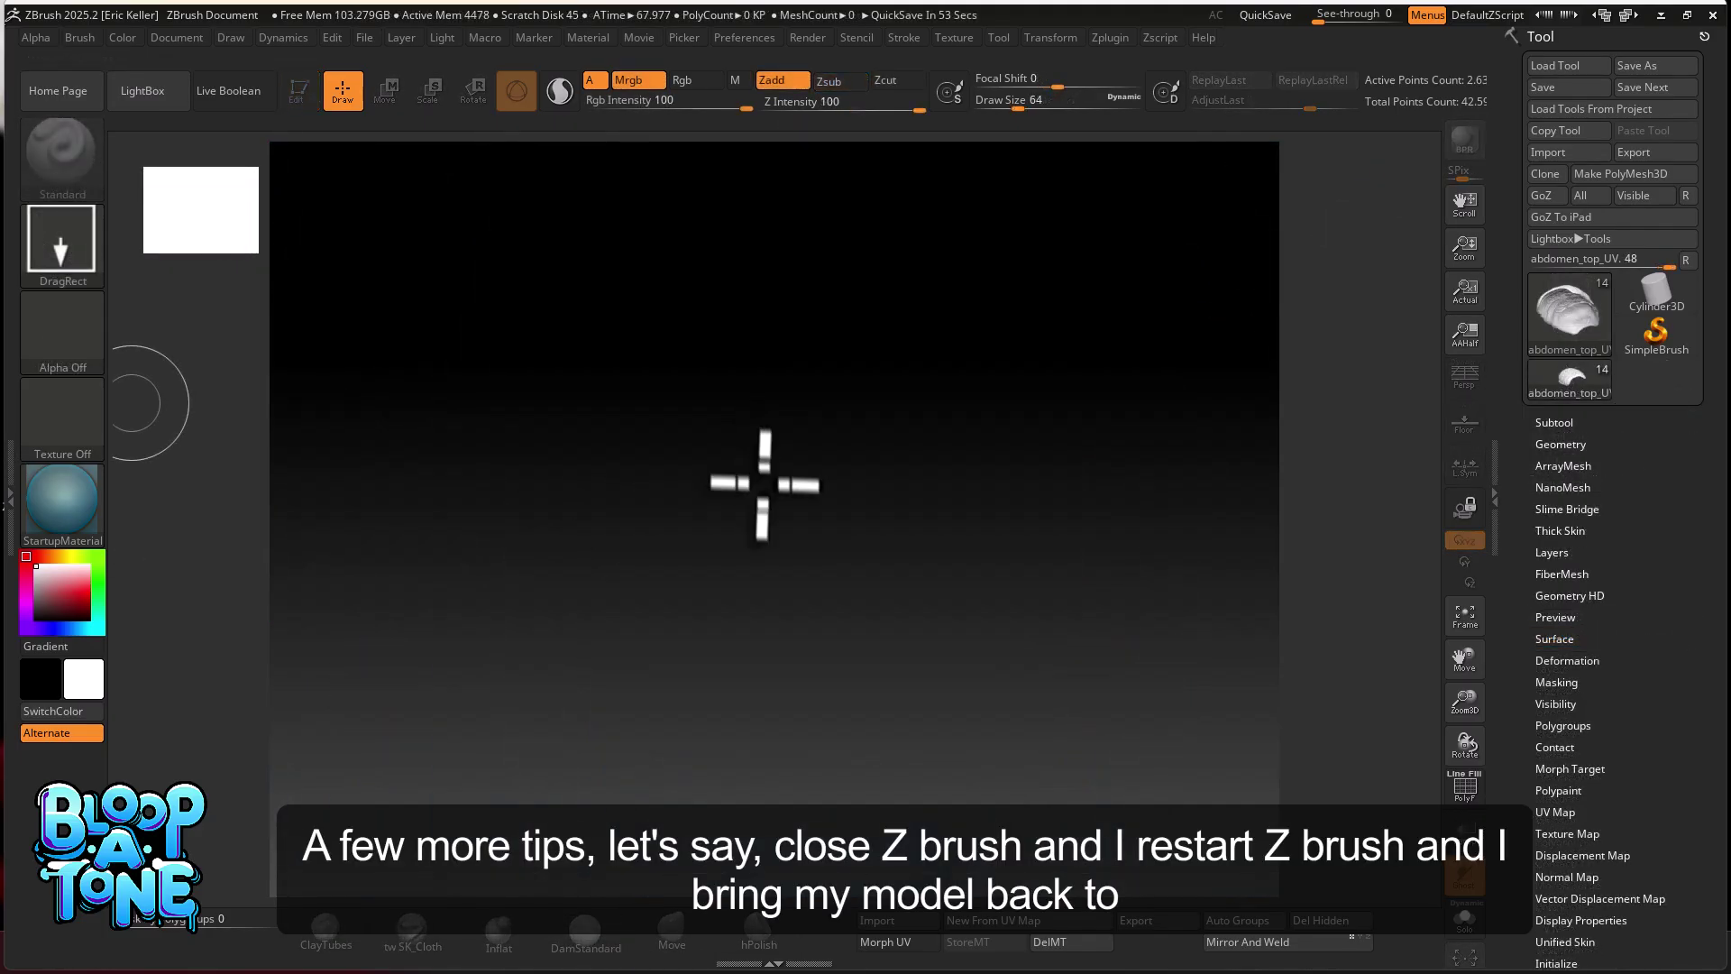
# - Place the reloaded scorpion model on the canvas and enter Edit mode, facing its decorated abdomen
pyautogui.moveTo(773, 483); pyautogui.dragTo(793, 580)
pyautogui.press('t')
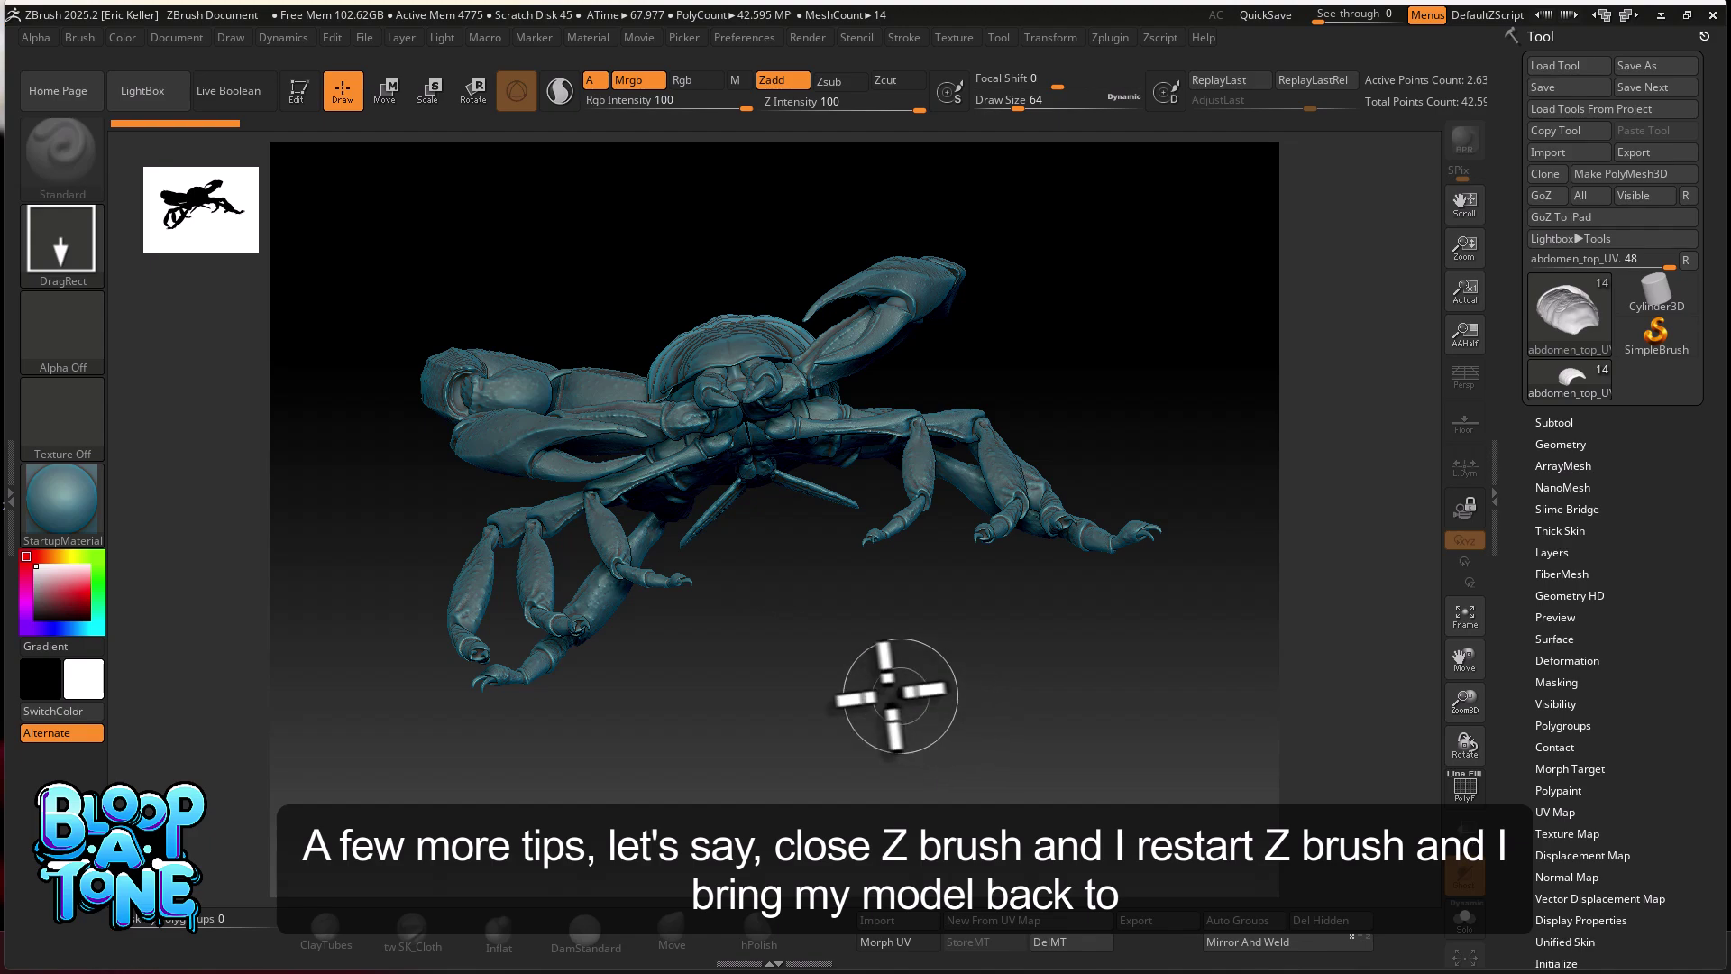
pyautogui.press('t')
pyautogui.moveTo(734, 712)
pyautogui.mouseDown()
pyautogui.moveTo(1115, 689)
pyautogui.moveTo(1113, 788)
pyautogui.moveTo(614, 495)
pyautogui.mouseUp()
# - Select the Move brush with a Draw Size of about 234 and pull the decorated abdomen surface
pyautogui.click(672, 933)
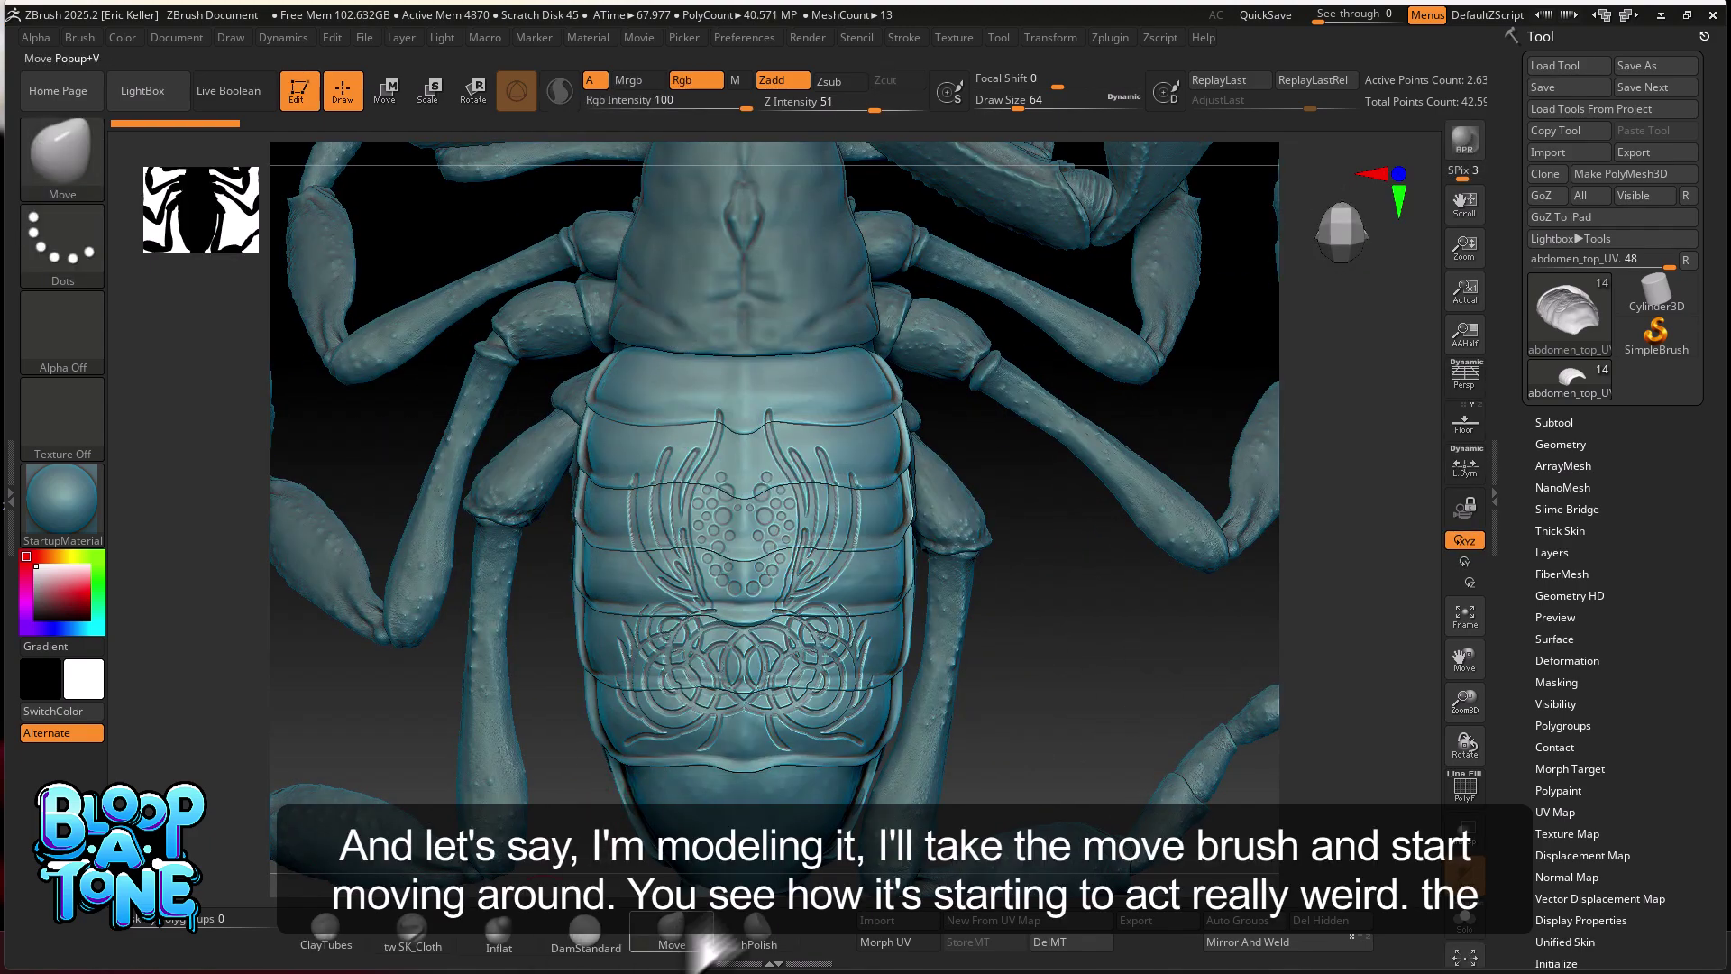
pyautogui.press('s')
pyautogui.moveTo(937, 645); pyautogui.dragTo(943, 645)
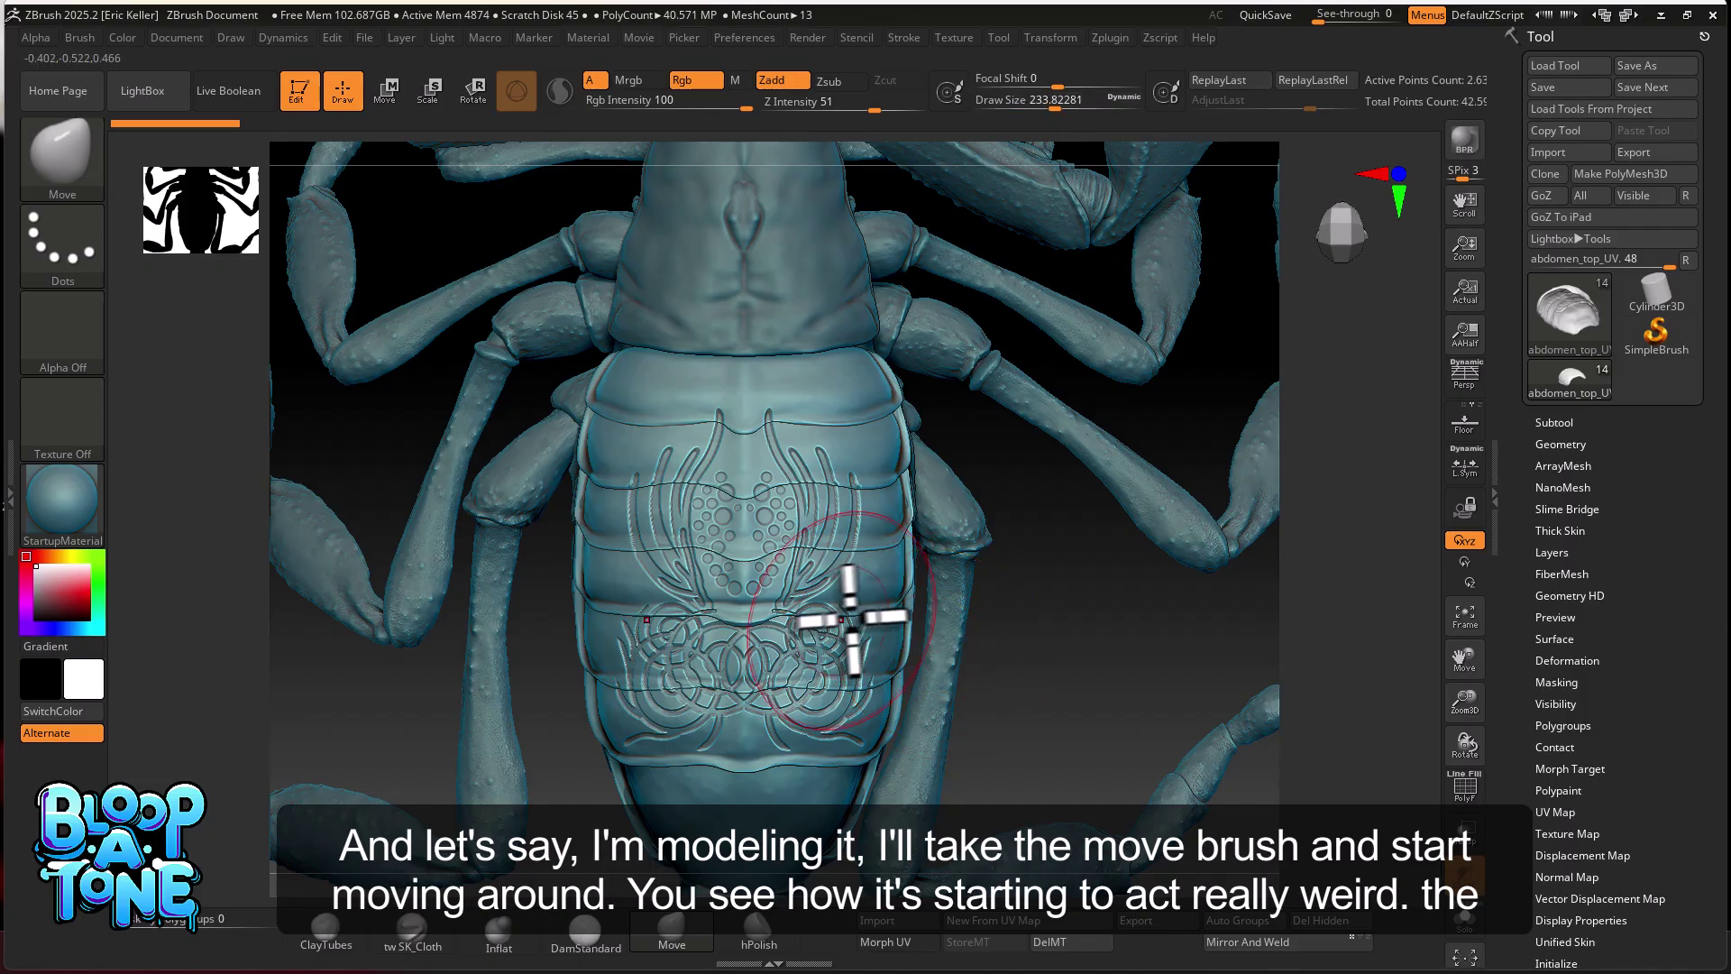
# - Pull the abdomen's side with the Move brush, turning off Thick Skin for this subtool before the last pull
pyautogui.moveTo(881, 595); pyautogui.dragTo(1036, 626)
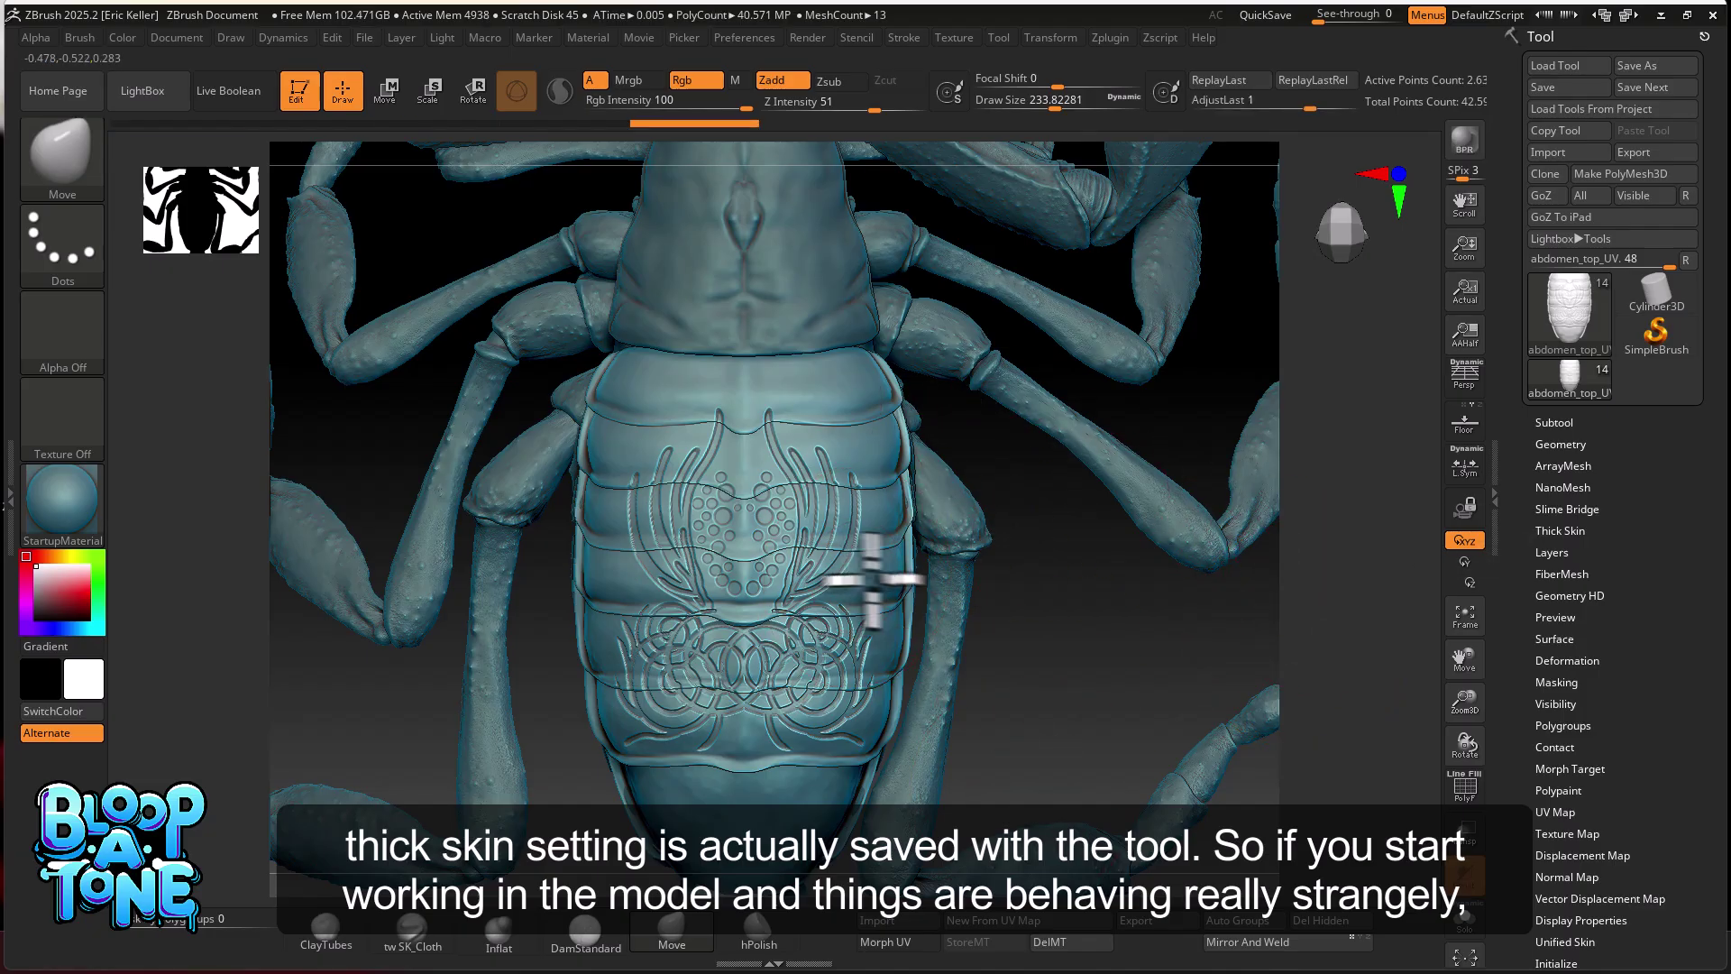
pyautogui.moveTo(904, 533); pyautogui.dragTo(900, 537)
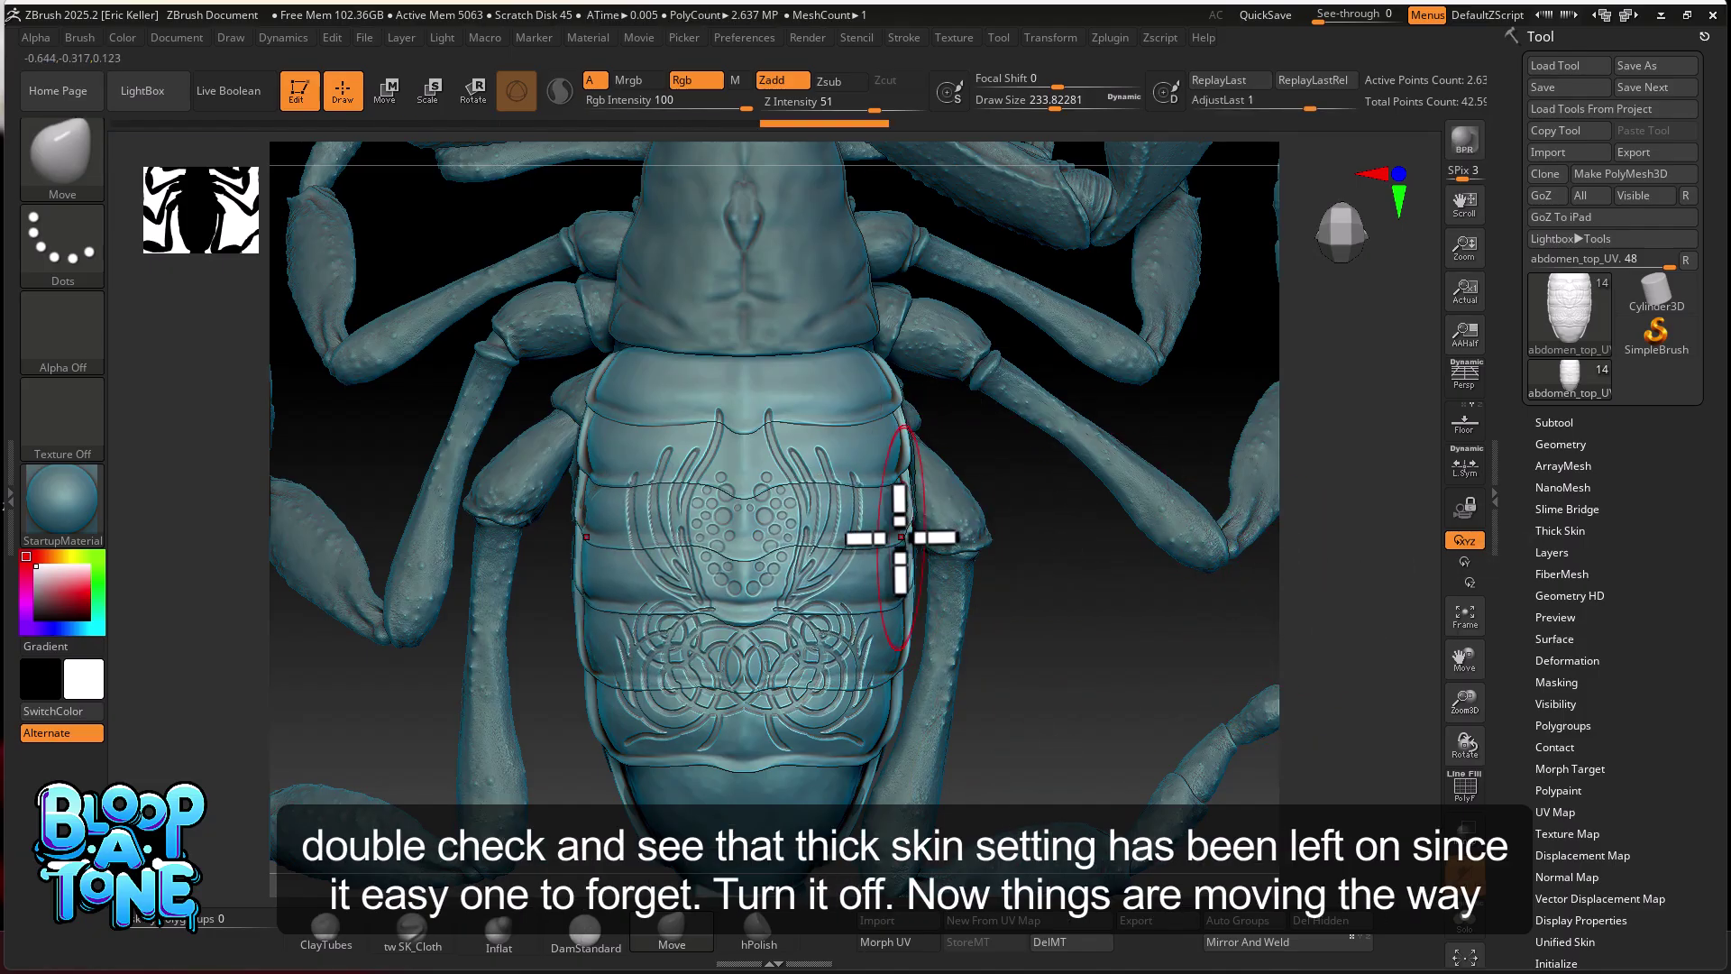
pyautogui.click(1562, 530)
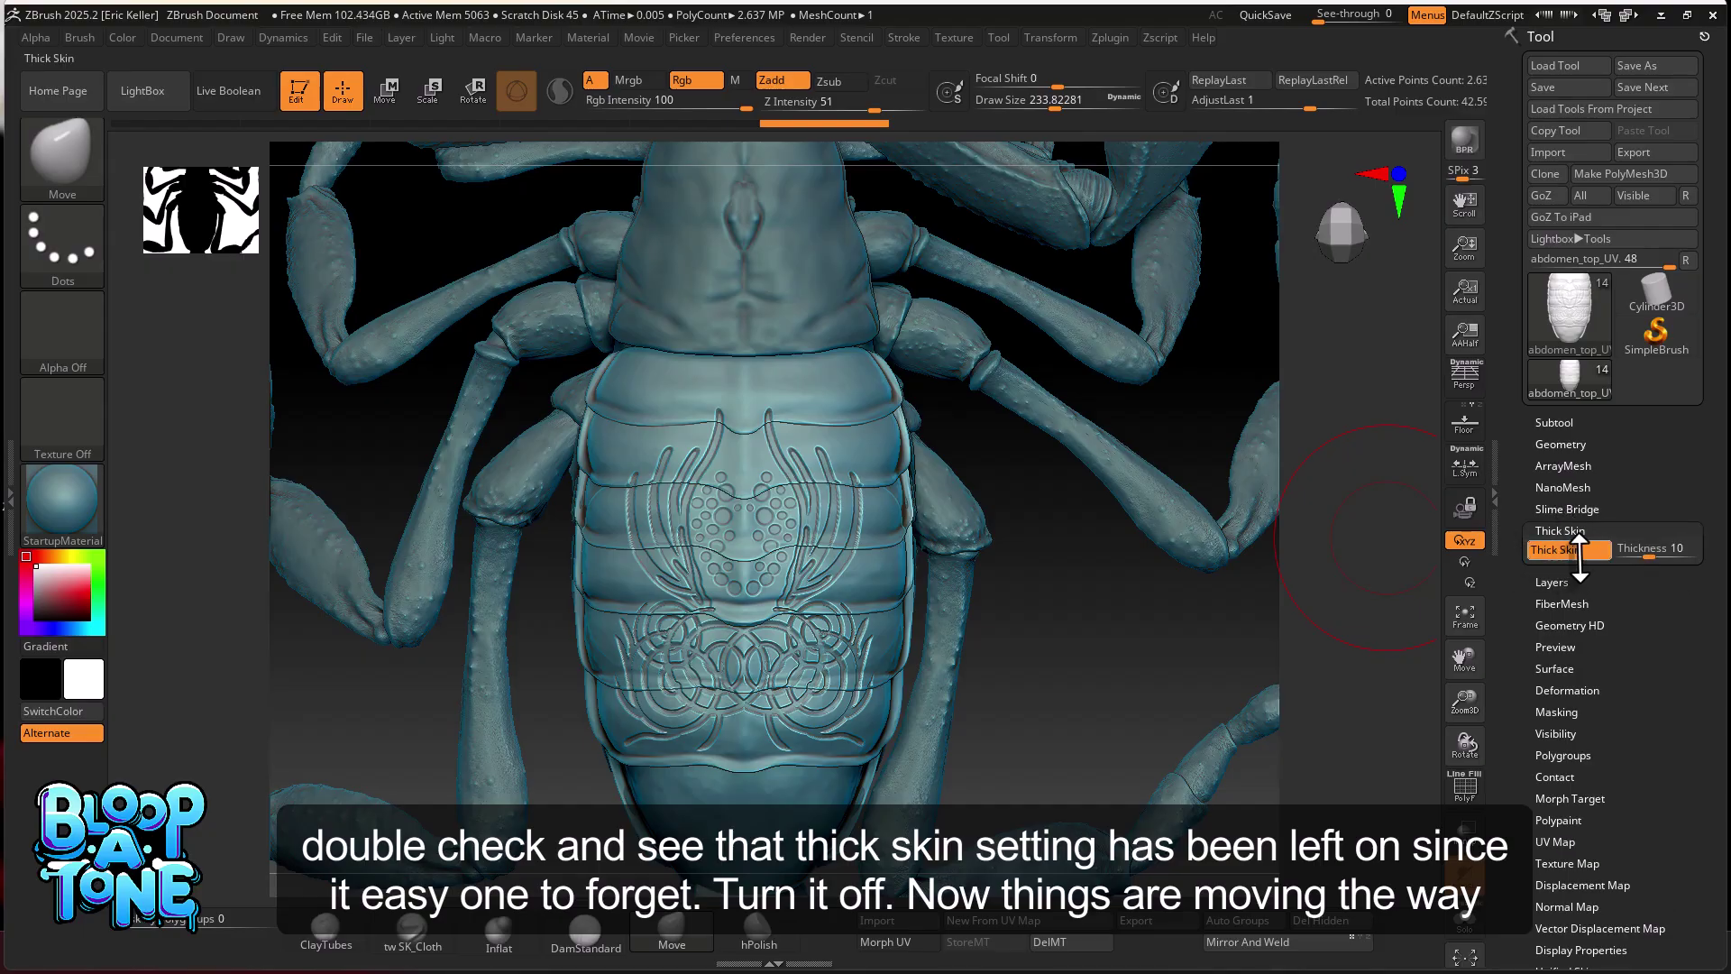
pyautogui.click(1581, 553)
pyautogui.moveTo(897, 563)
pyautogui.mouseDown()
pyautogui.moveTo(1004, 572)
pyautogui.moveTo(888, 548)
pyautogui.moveTo(1079, 569)
pyautogui.moveTo(889, 579)
pyautogui.mouseUp()
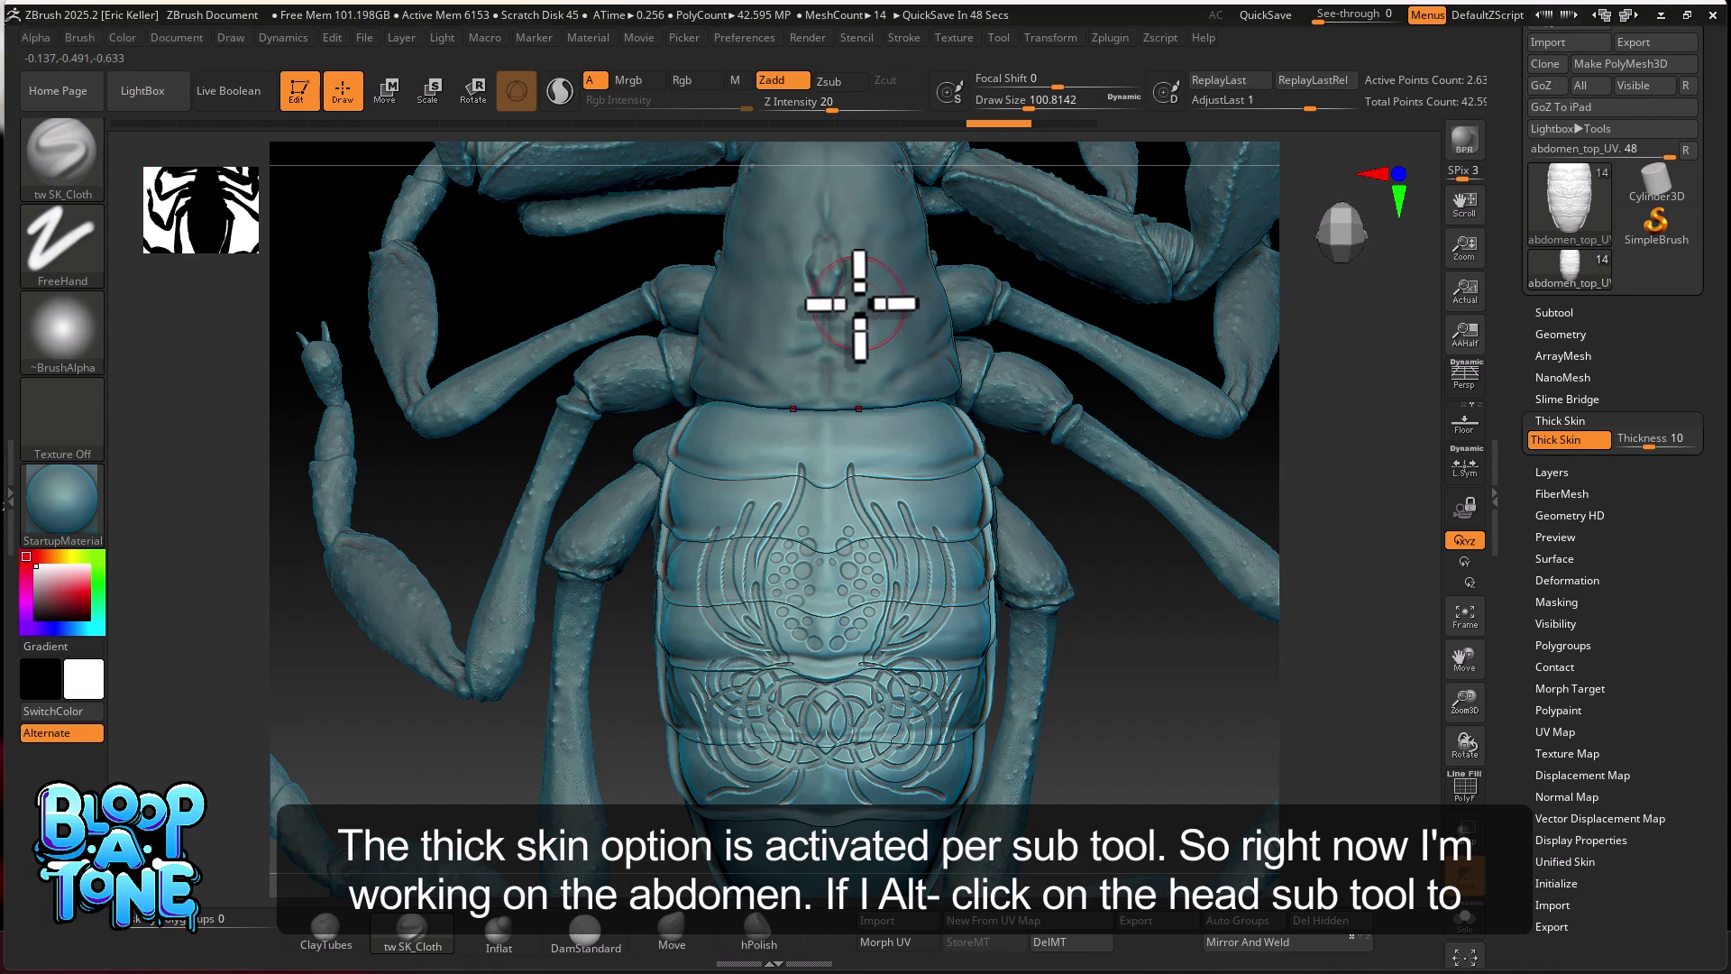
# - Make the carapace the active subtool to check its Thick Skin setting, and return to the abdomen subtool
pyautogui.keyDown('alt'); pyautogui.click(889, 311); pyautogui.keyUp('alt')
pyautogui.keyDown('alt'); pyautogui.moveTo(1148, 744); pyautogui.dragTo(1152, 844); pyautogui.keyUp('alt')
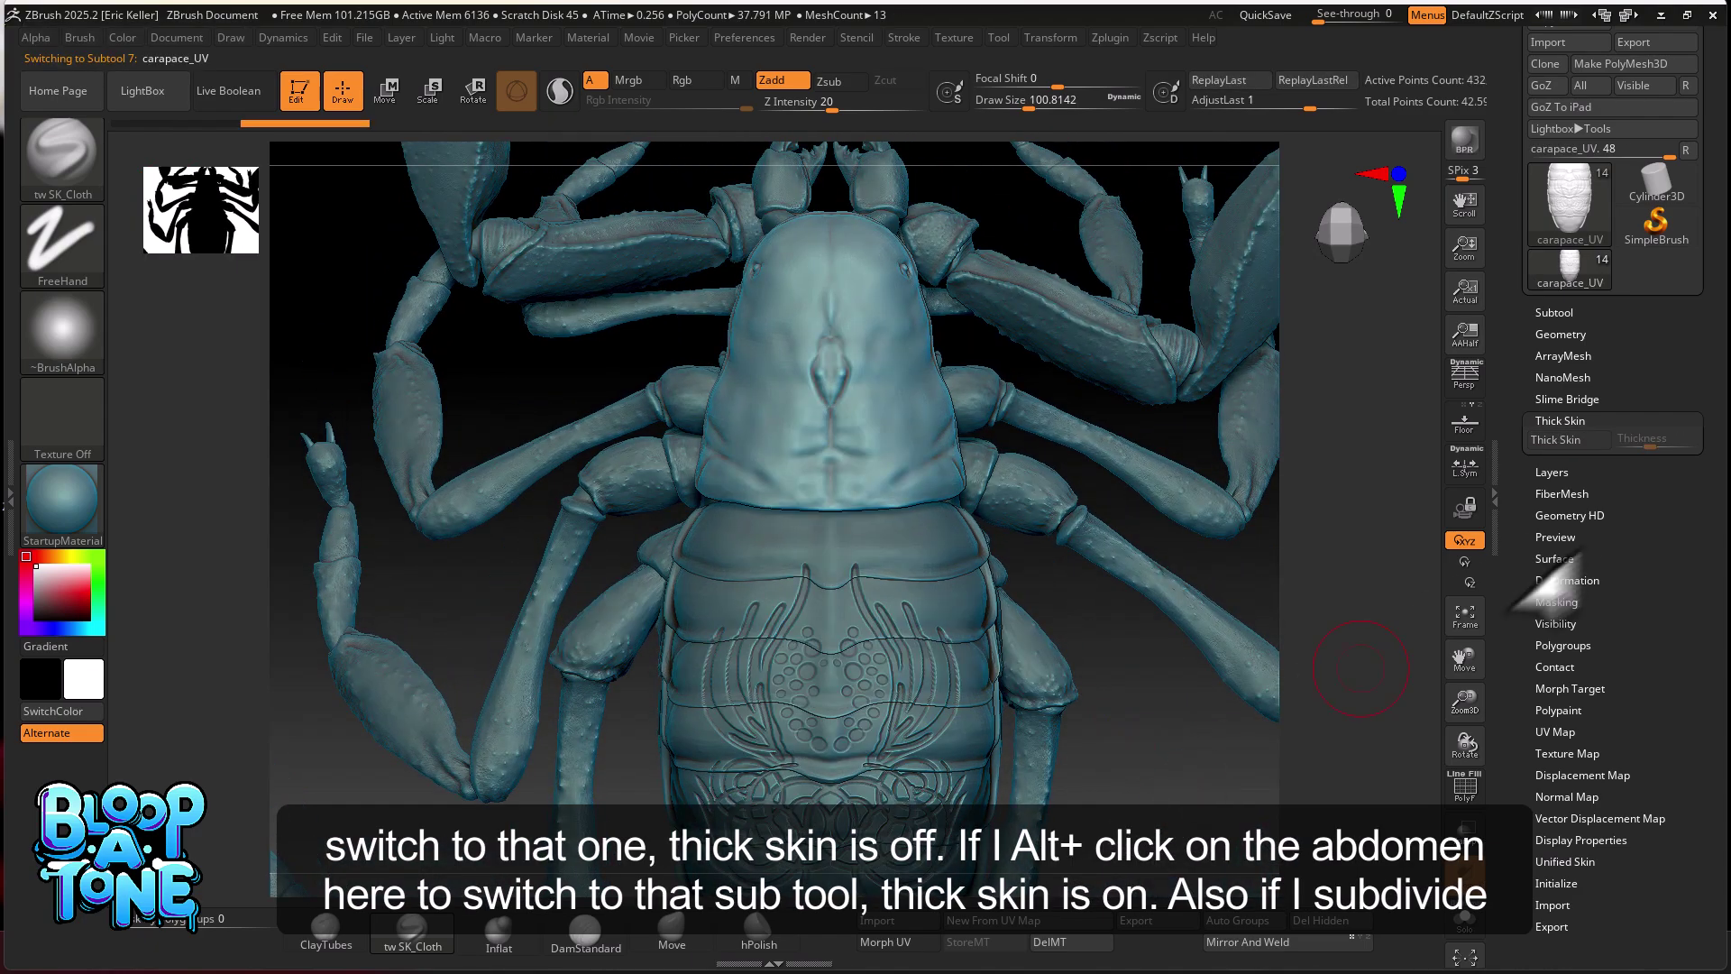
pyautogui.keyDown('alt'); pyautogui.click(929, 585); pyautogui.keyUp('alt')
pyautogui.keyDown('alt'); pyautogui.moveTo(1107, 790); pyautogui.dragTo(1095, 662); pyautogui.keyUp('alt')
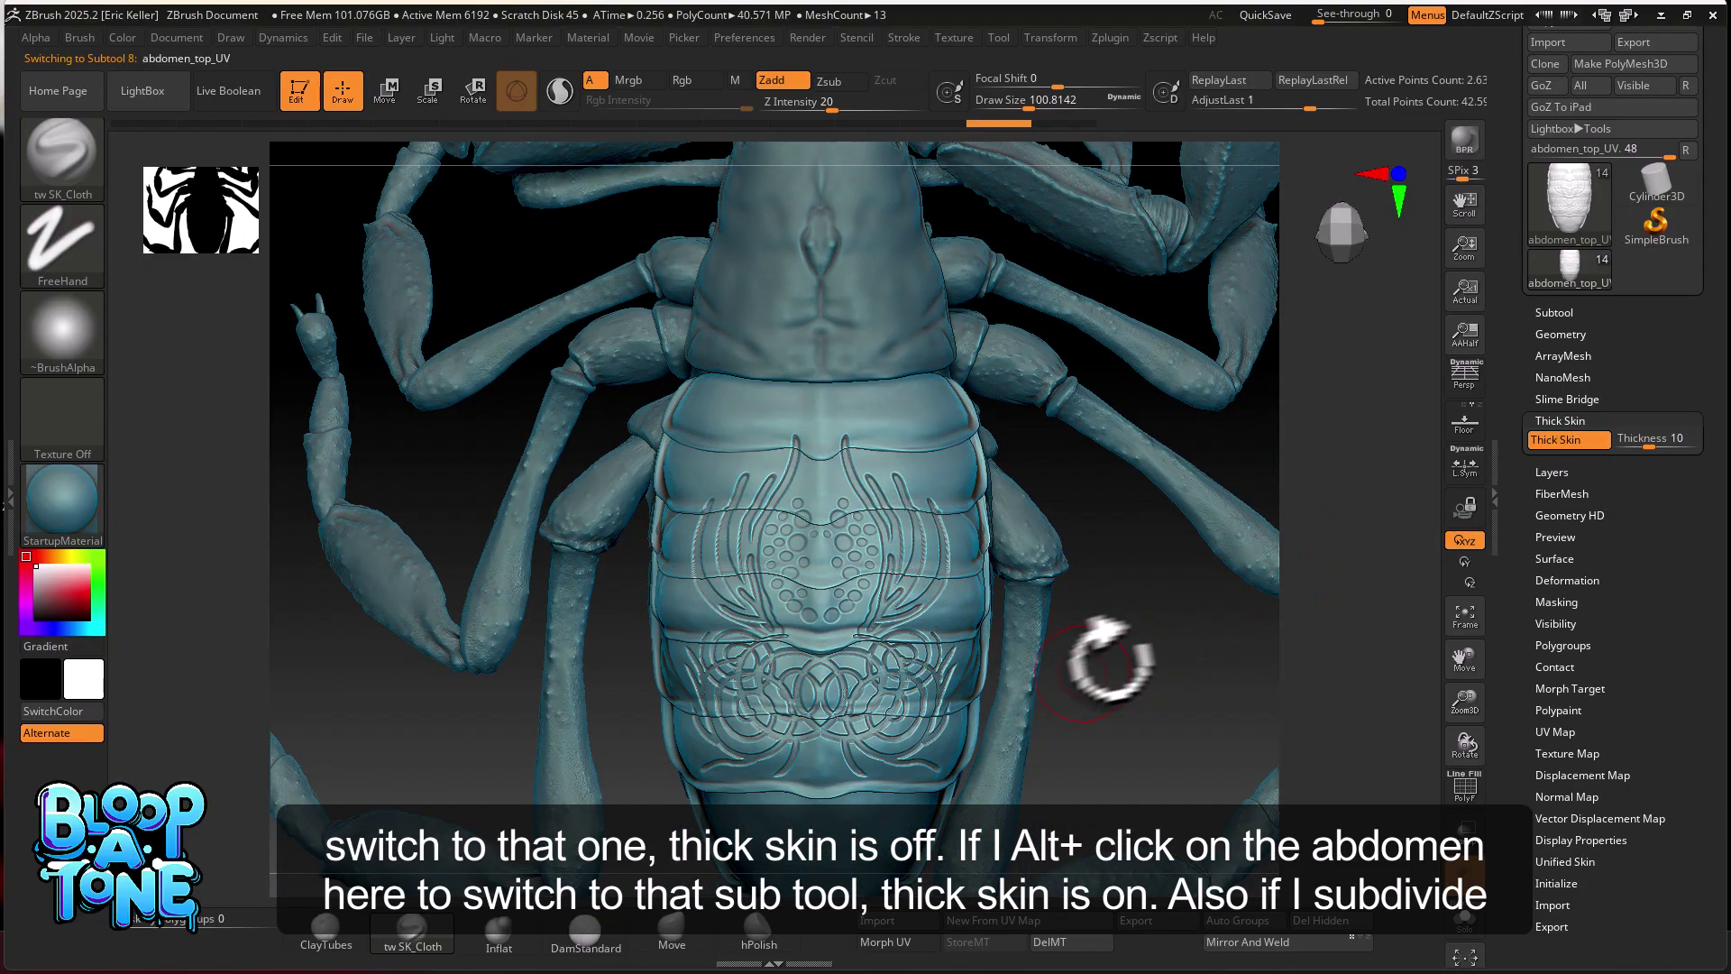
# - Subdivide the abdomen one more level and stroke across its decorated plates with the tw SK_Cloth brush
pyautogui.moveTo(1112, 657); pyautogui.dragTo(1129, 672)
pyautogui.press('ctrl')
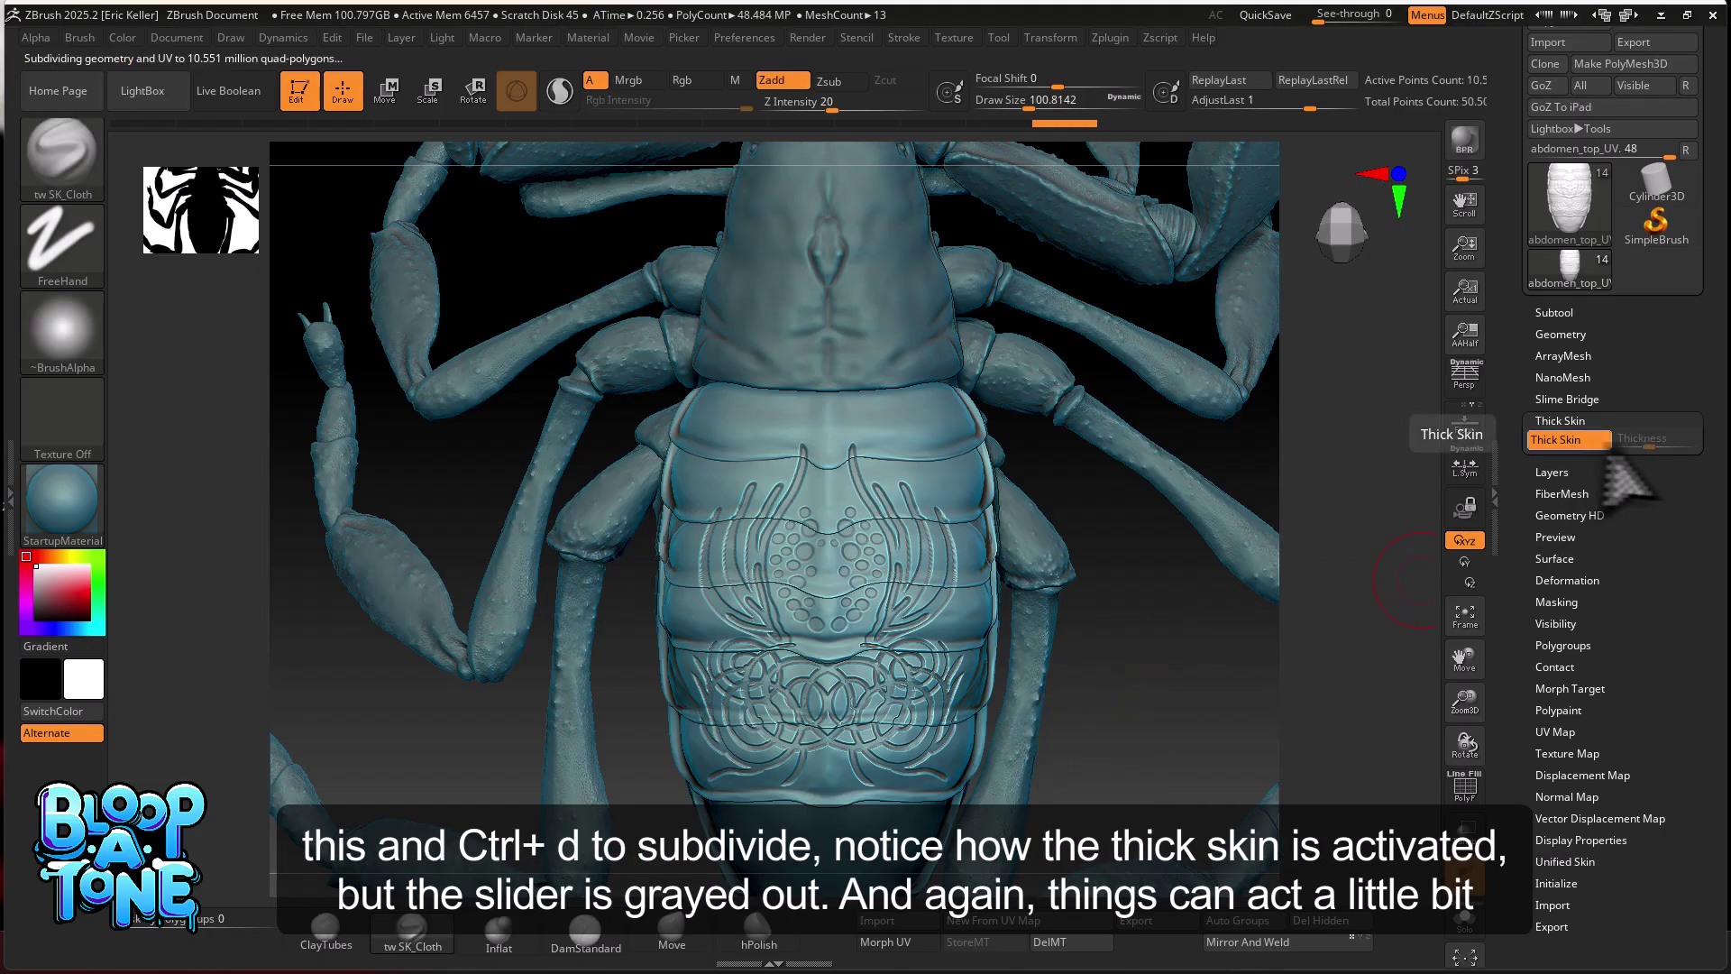
pyautogui.moveTo(916, 471)
pyautogui.mouseDown()
pyautogui.moveTo(928, 537)
pyautogui.moveTo(881, 599)
pyautogui.moveTo(929, 596)
pyautogui.moveTo(819, 707)
pyautogui.moveTo(881, 688)
pyautogui.moveTo(835, 718)
pyautogui.moveTo(947, 683)
pyautogui.moveTo(832, 764)
pyautogui.mouseUp()
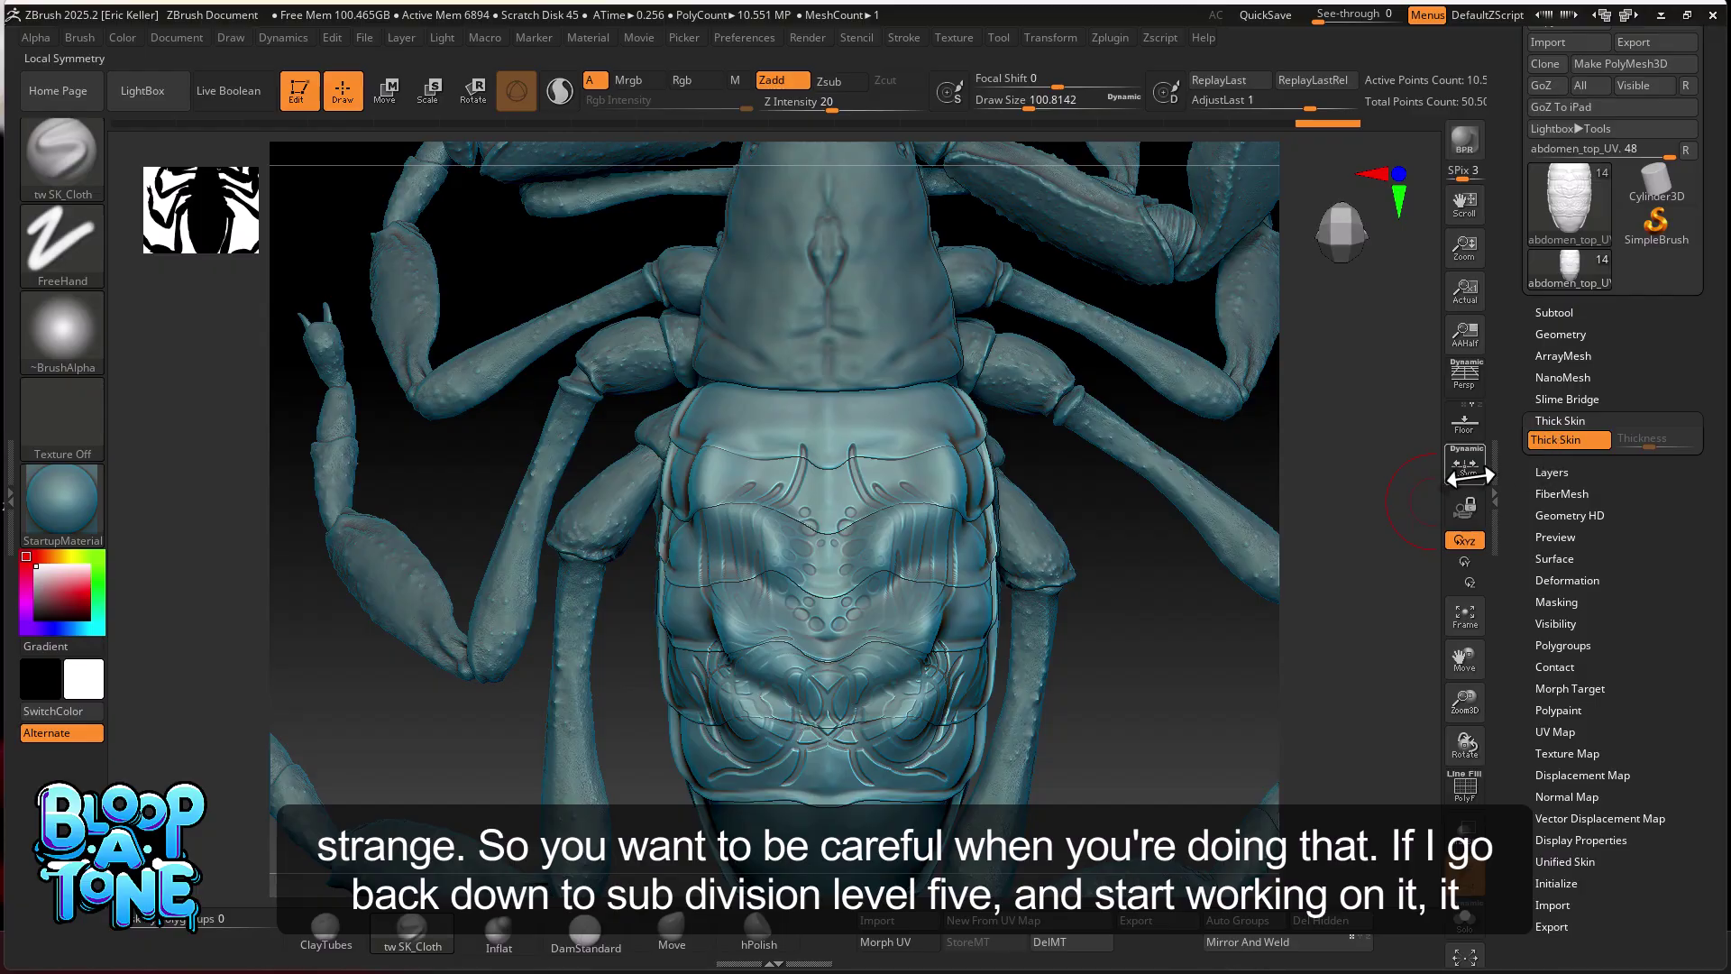
# - Lower the abdomen to subdivision level 5 and make several tw SK_Cloth strokes across its decoration, using a Draw Size down to about 46
pyautogui.click(1569, 334)
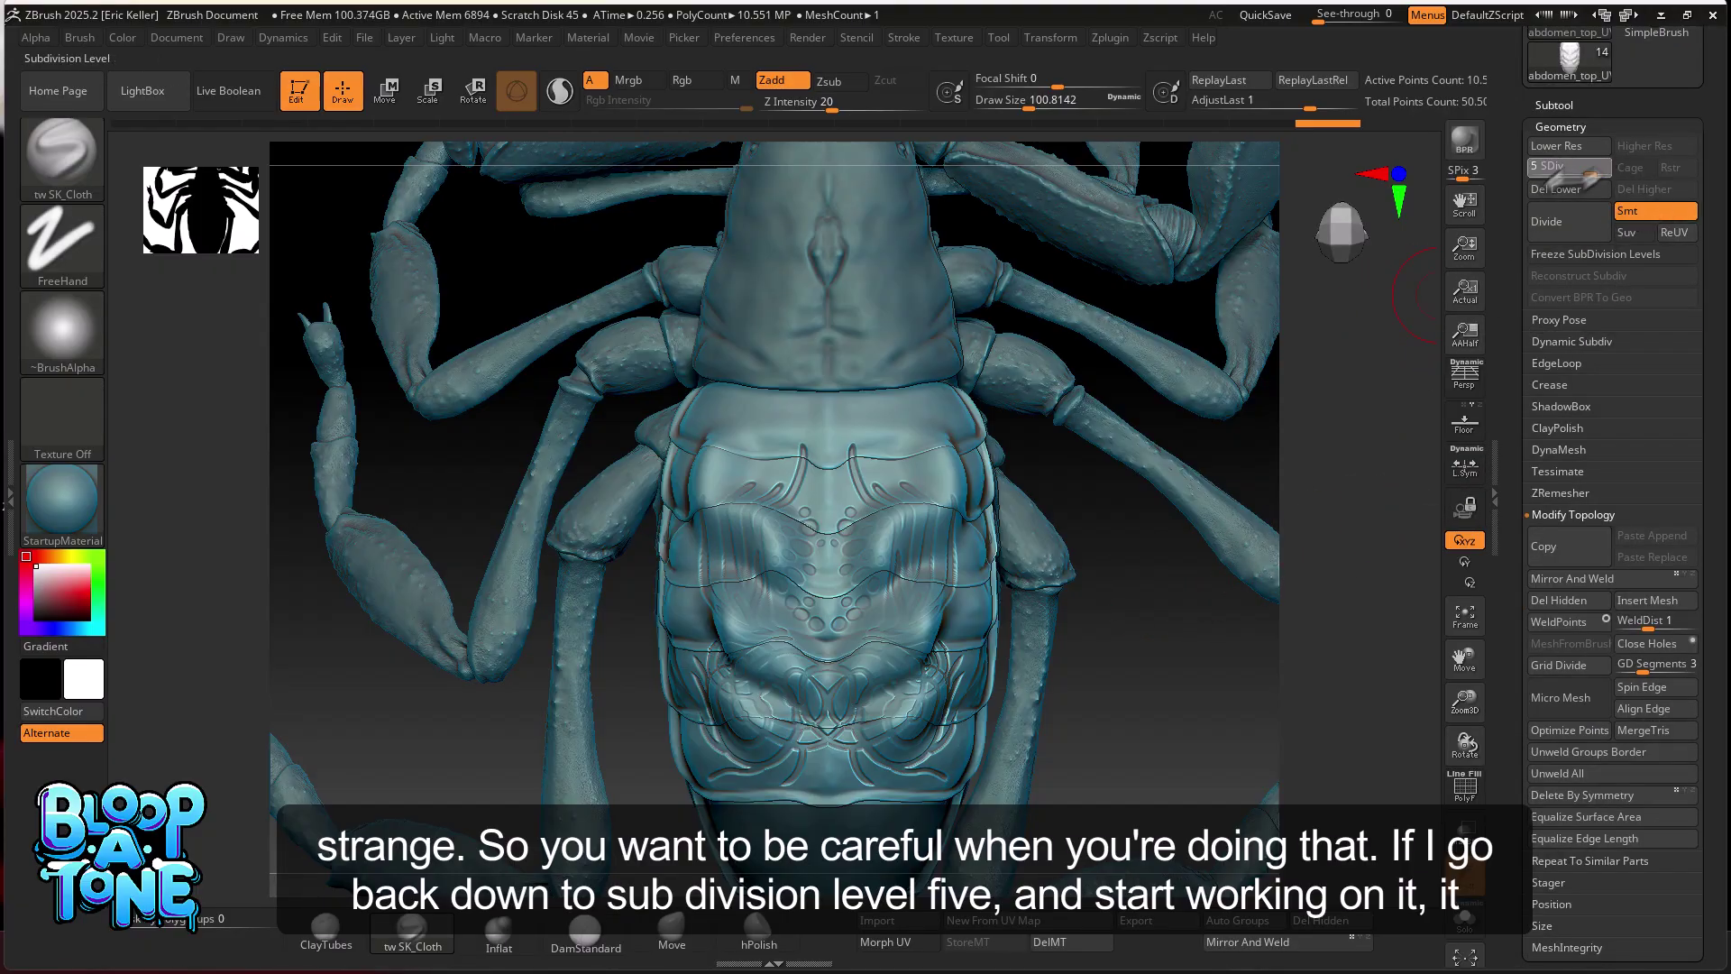
pyautogui.moveTo(1585, 173); pyautogui.dragTo(1578, 172)
pyautogui.moveTo(928, 518); pyautogui.dragTo(885, 660)
pyautogui.moveTo(900, 479)
pyautogui.mouseDown()
pyautogui.moveTo(858, 665)
pyautogui.moveTo(901, 746)
pyautogui.mouseUp()
pyautogui.moveTo(931, 683); pyautogui.dragTo(958, 755)
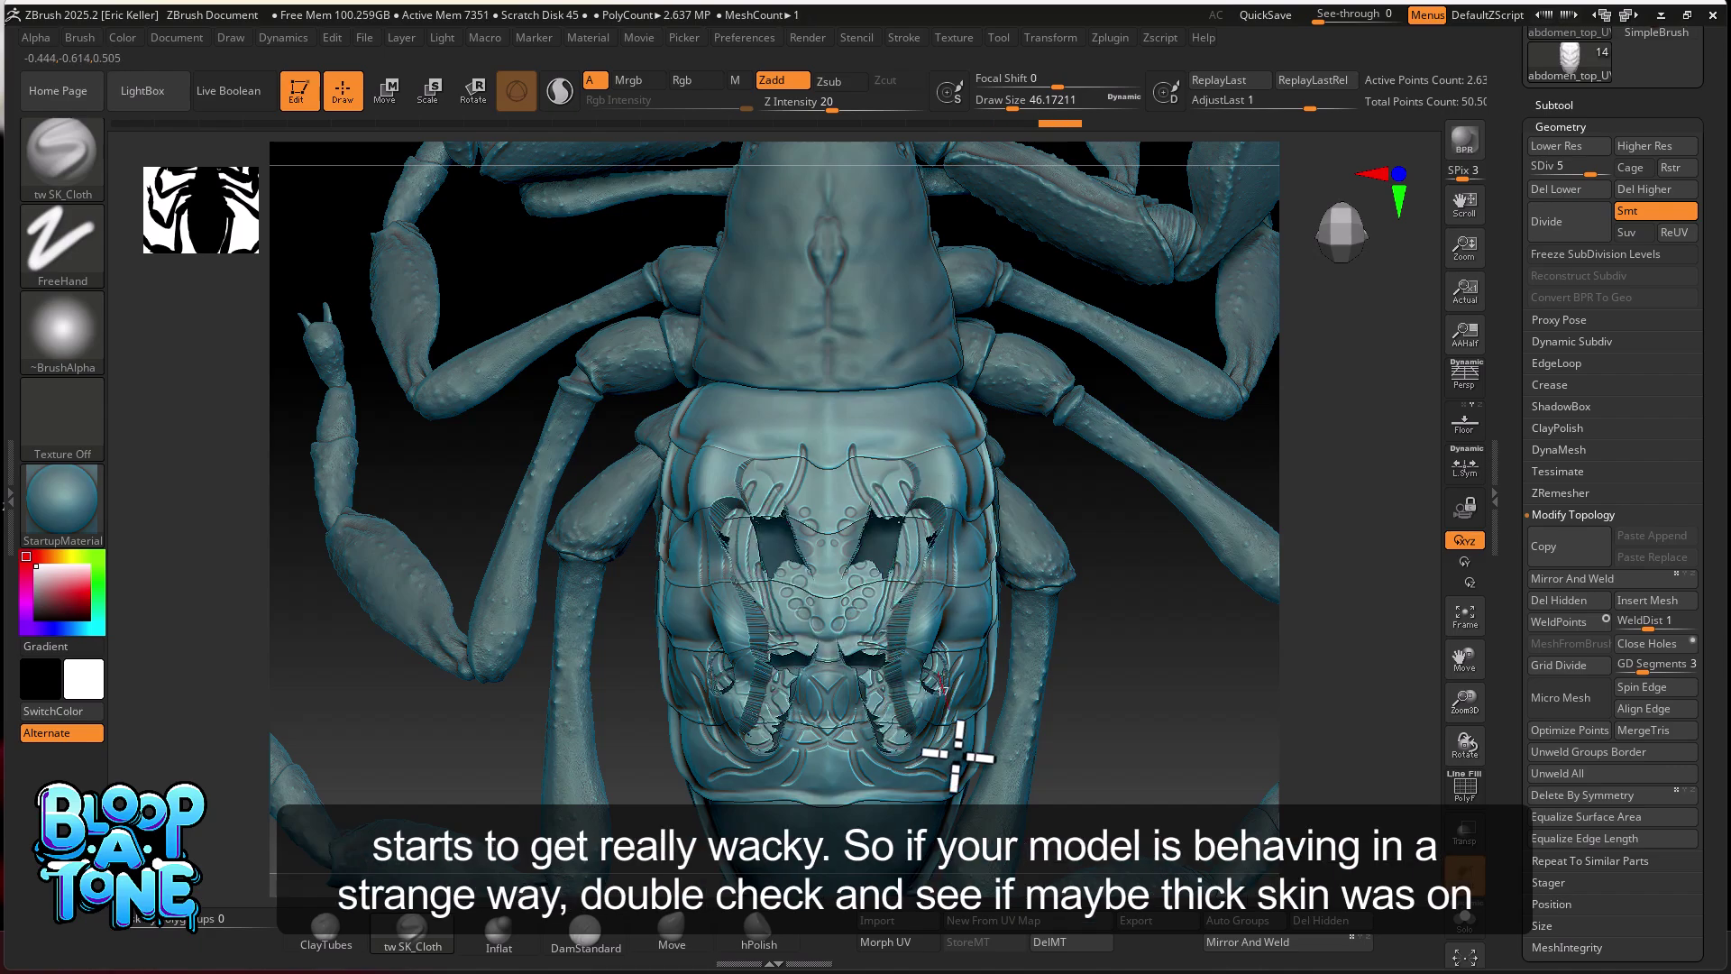
pyautogui.moveTo(1156, 706)
pyautogui.mouseDown()
pyautogui.moveTo(1079, 718)
pyautogui.moveTo(1133, 696)
pyautogui.mouseUp()
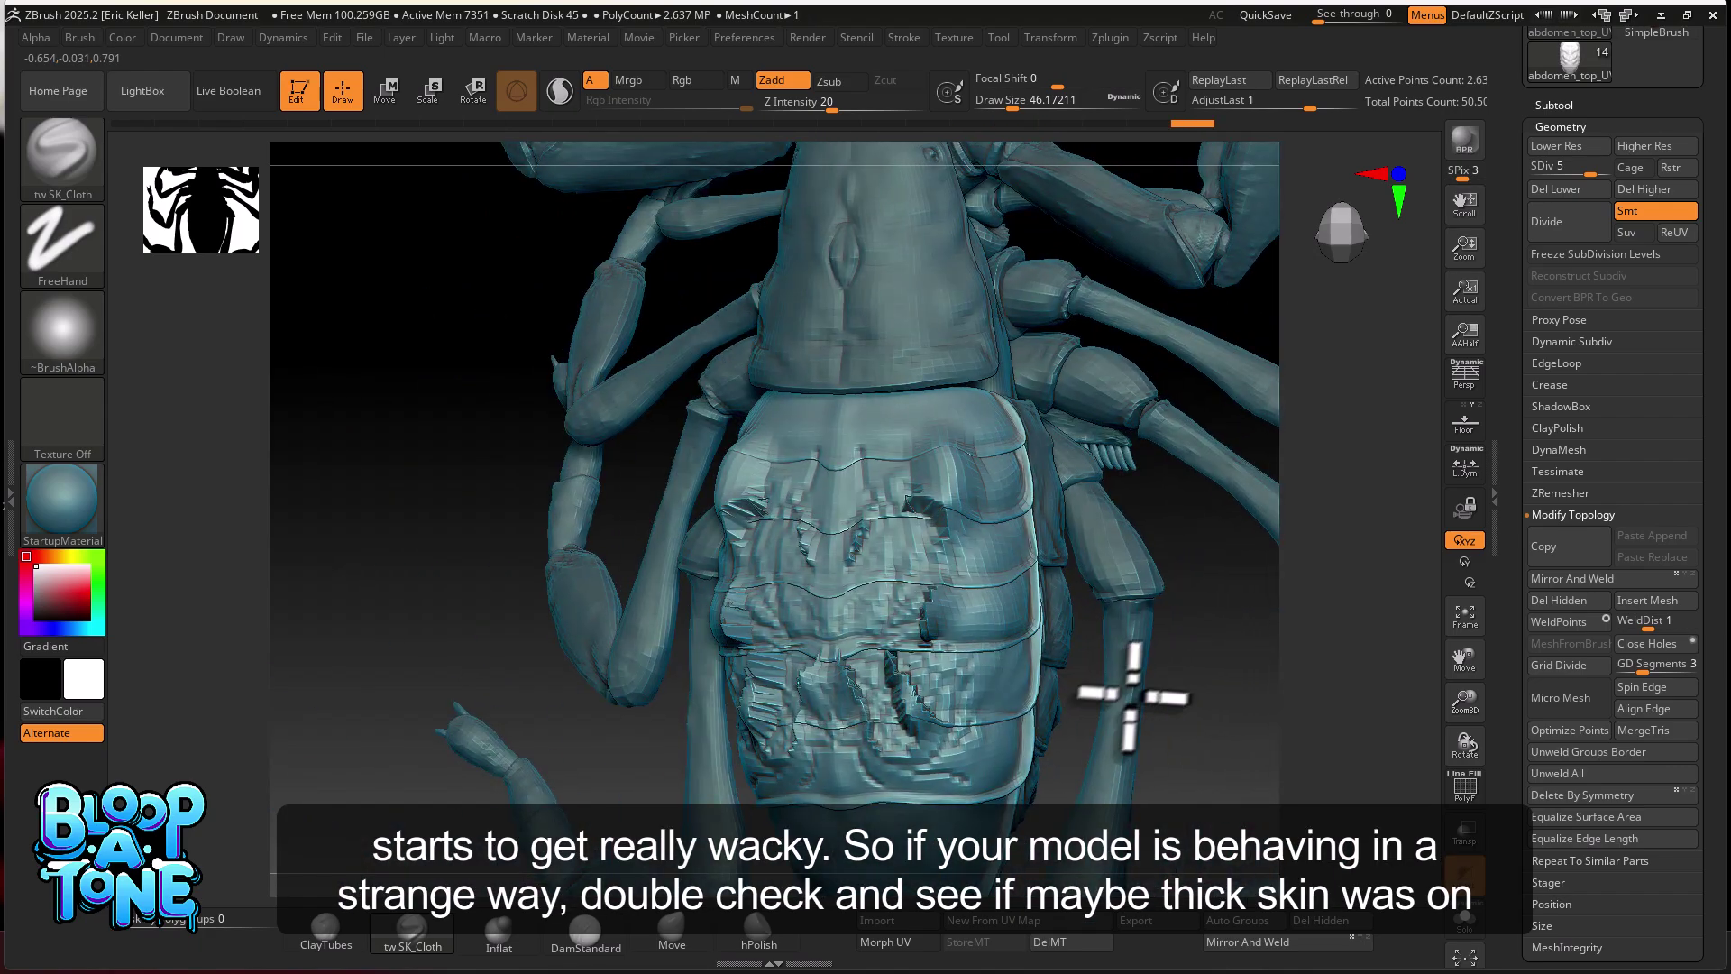
pyautogui.moveTo(1133, 695); pyautogui.dragTo(1075, 693, button='right')
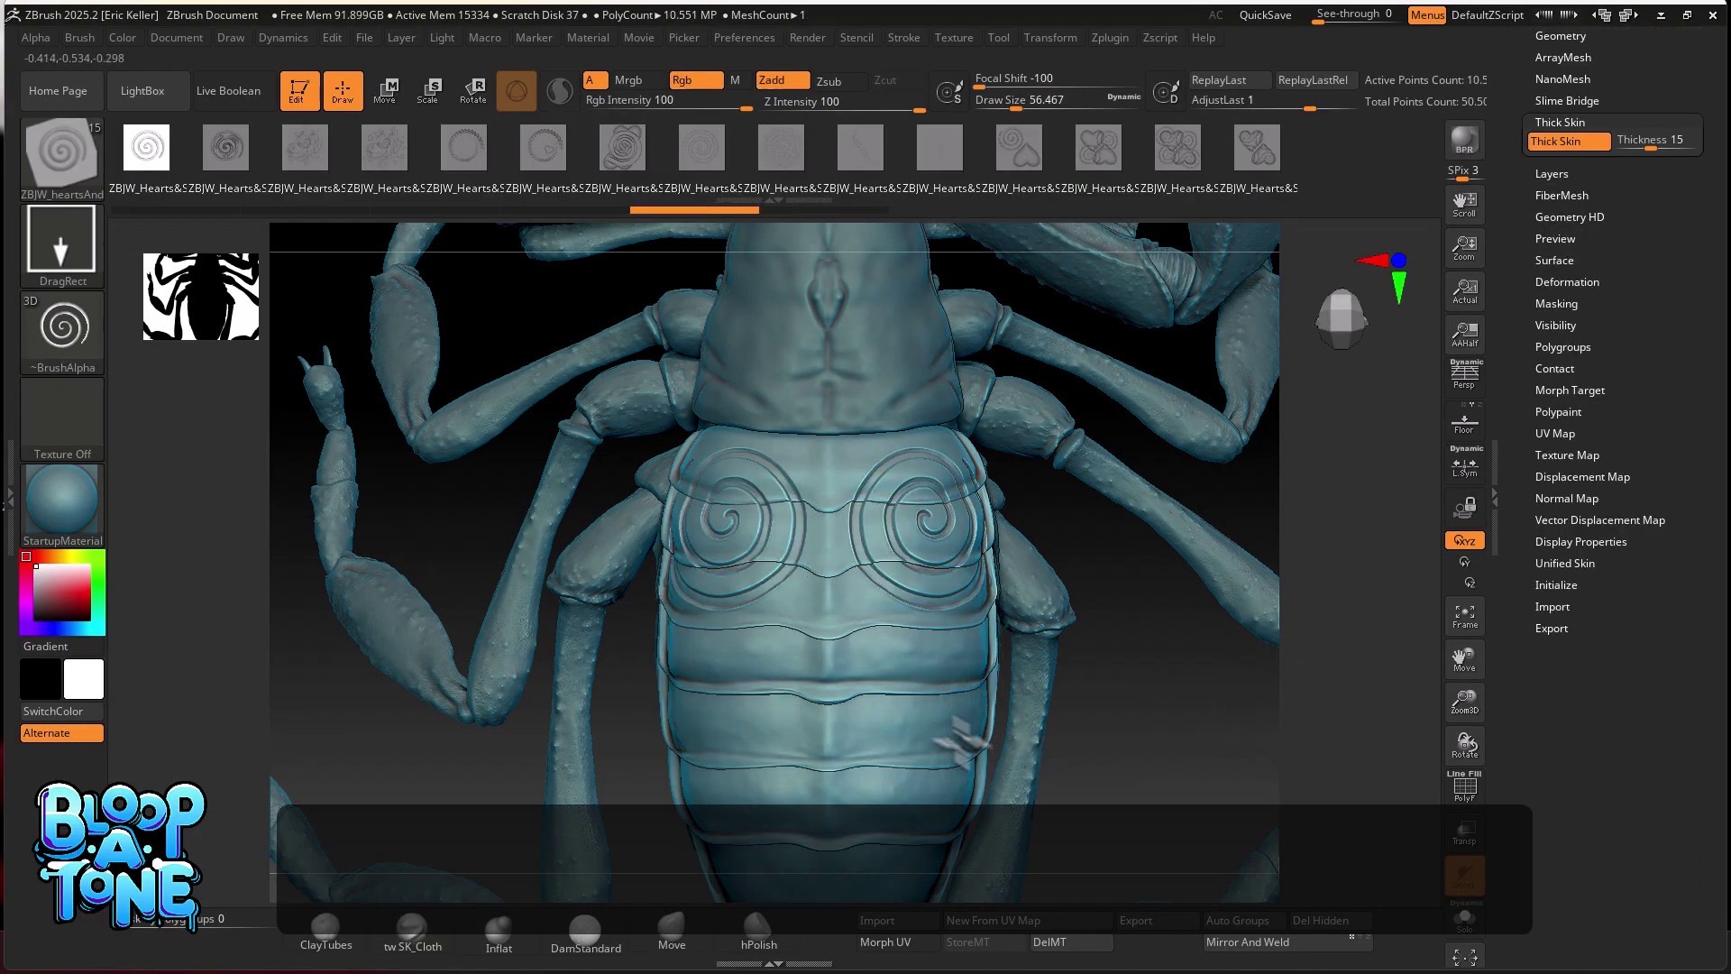
# - Select the DamStandard brush
pyautogui.press('b')
pyautogui.press('d')
pyautogui.press('s')
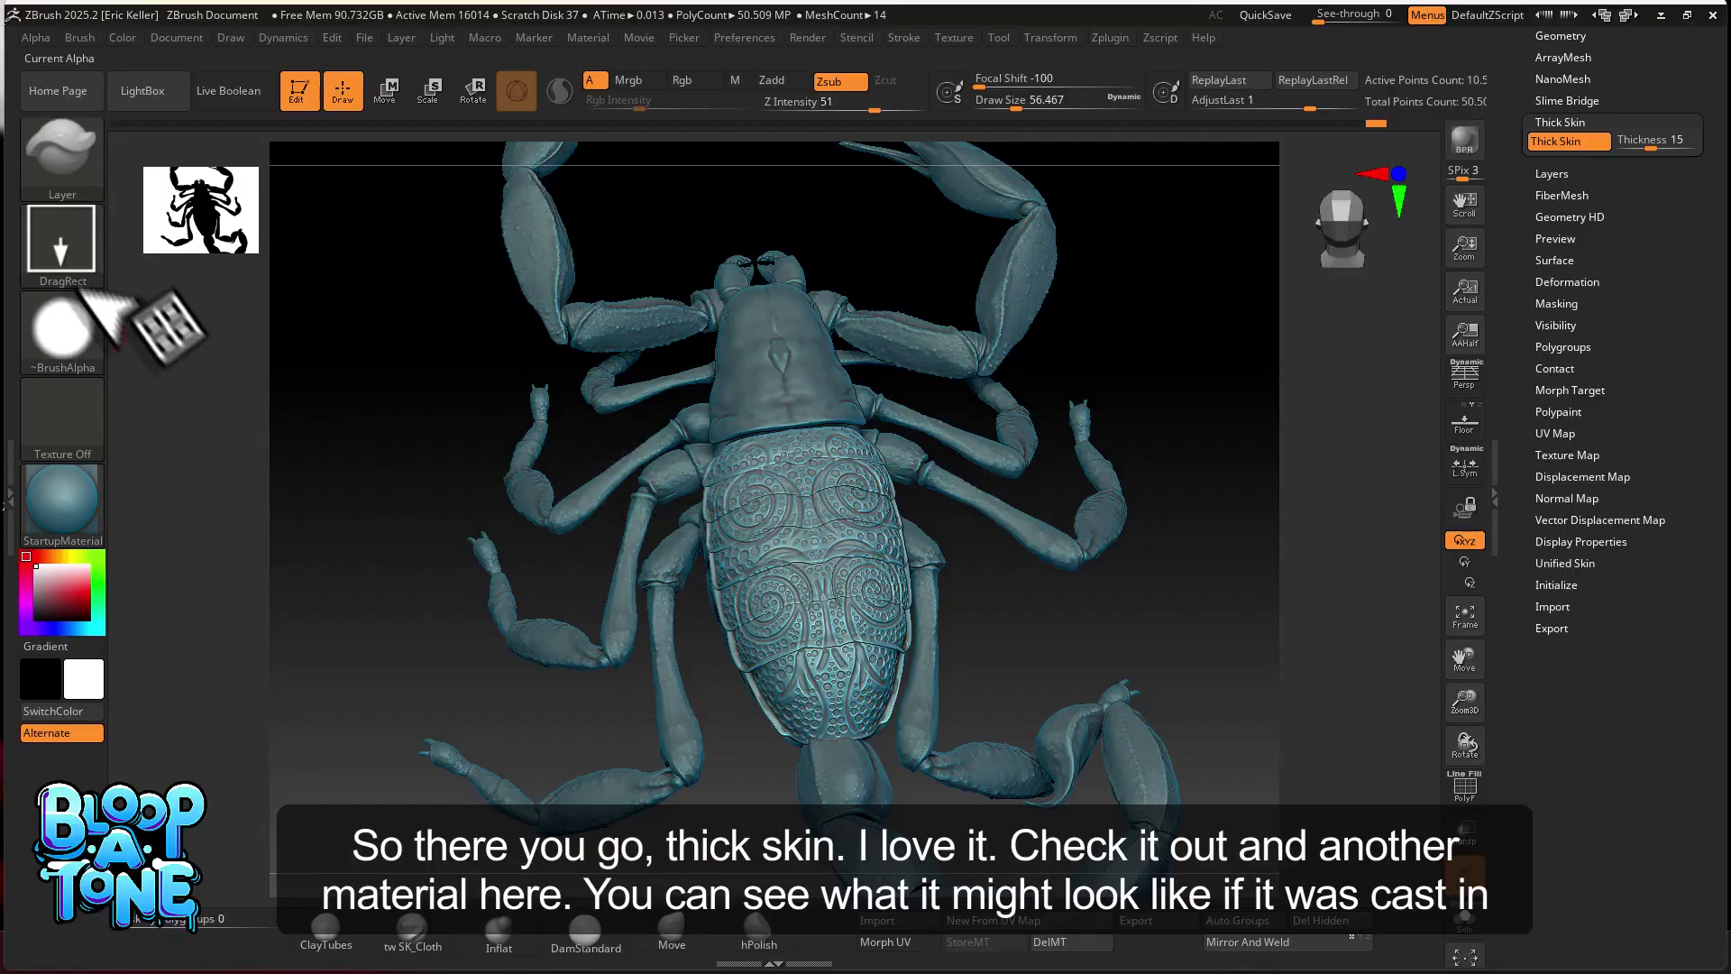
# - Change the scorpion's material to MAH_Shiny to preview the ornamented model as cast metal
pyautogui.click(65, 504)
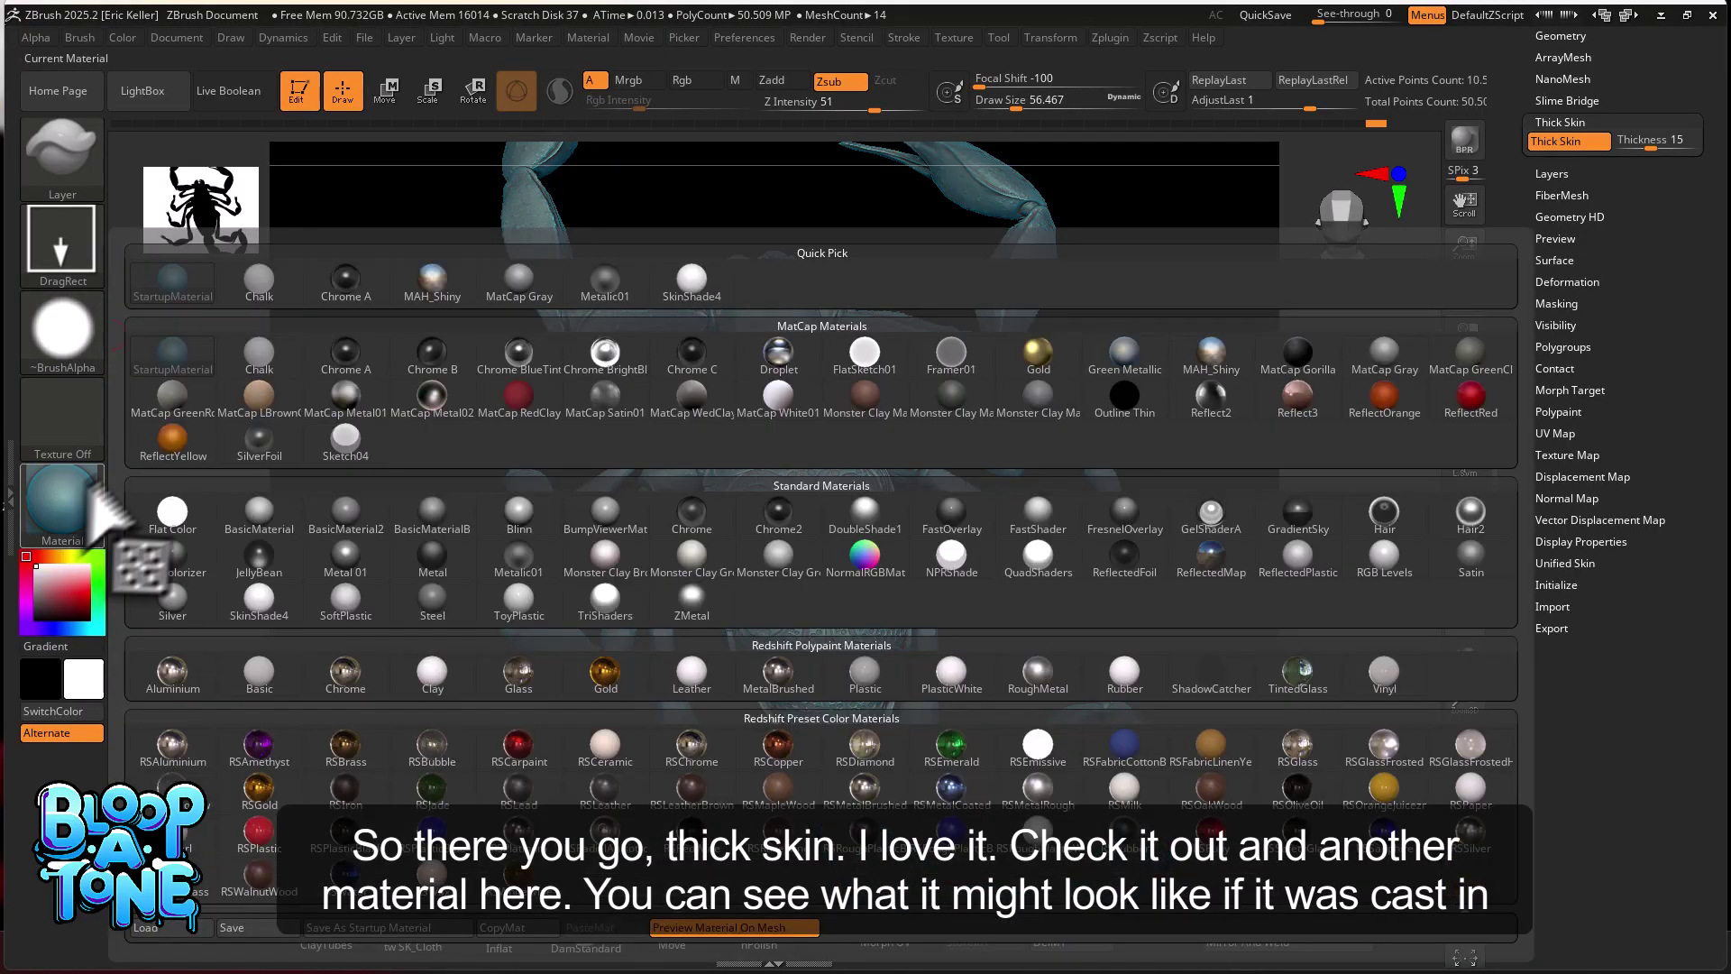
pyautogui.click(424, 287)
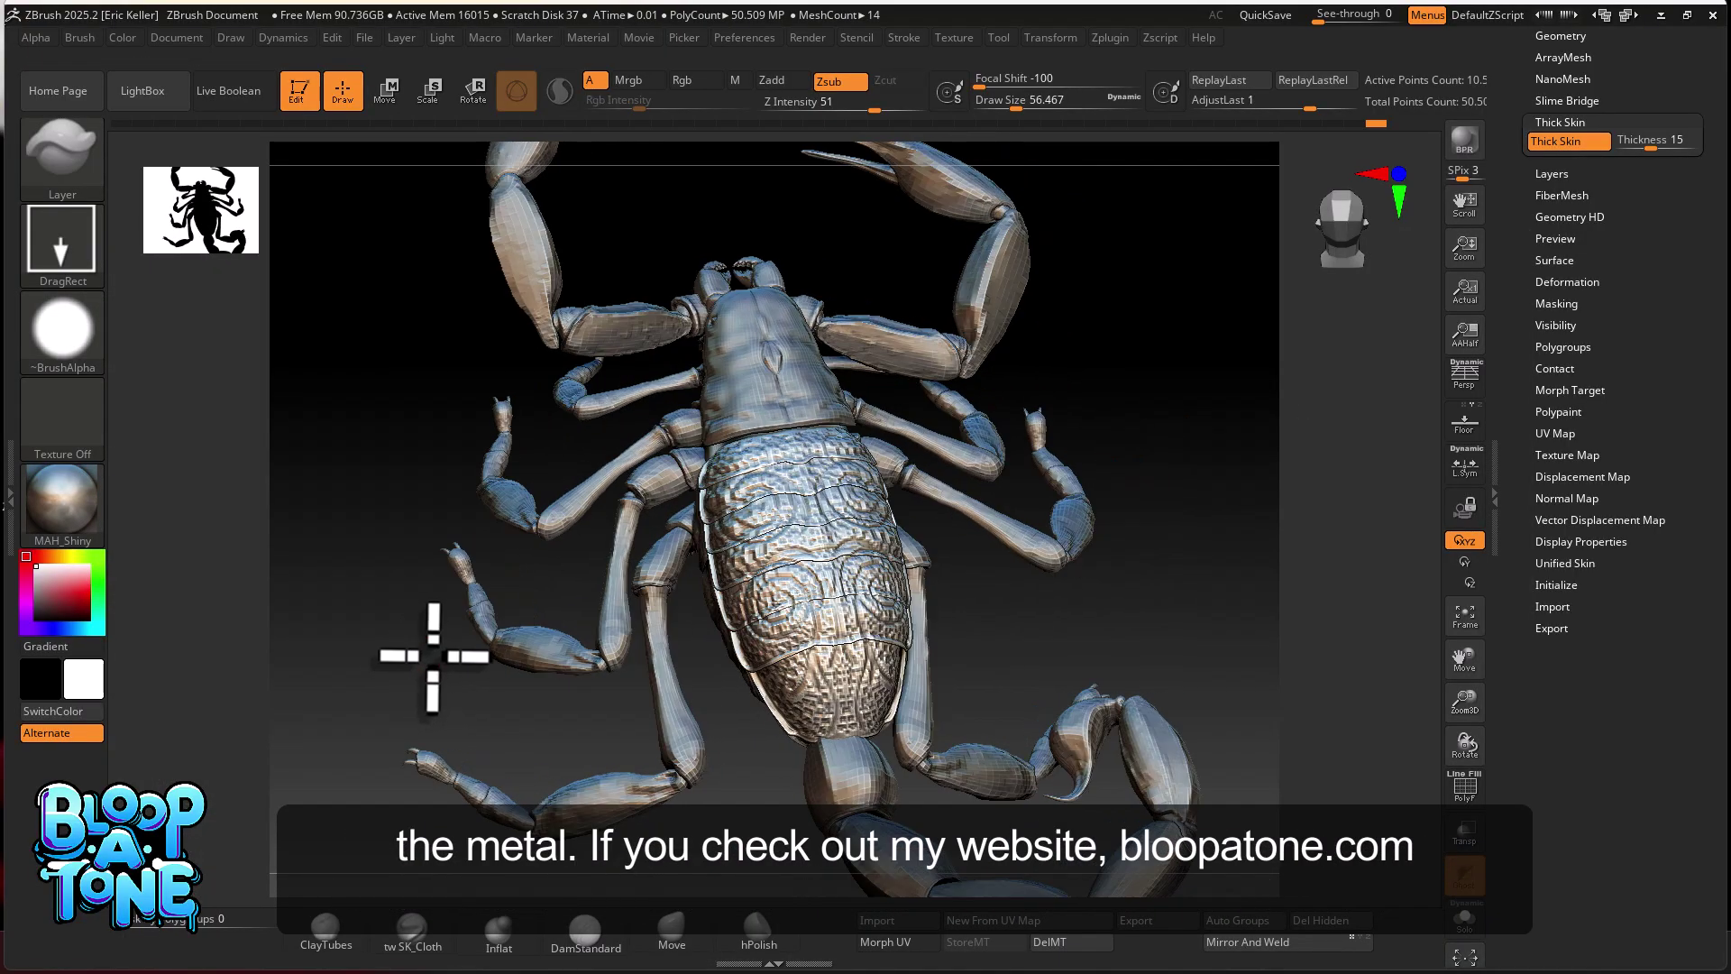
pyautogui.moveTo(433, 656); pyautogui.dragTo(316, 649)
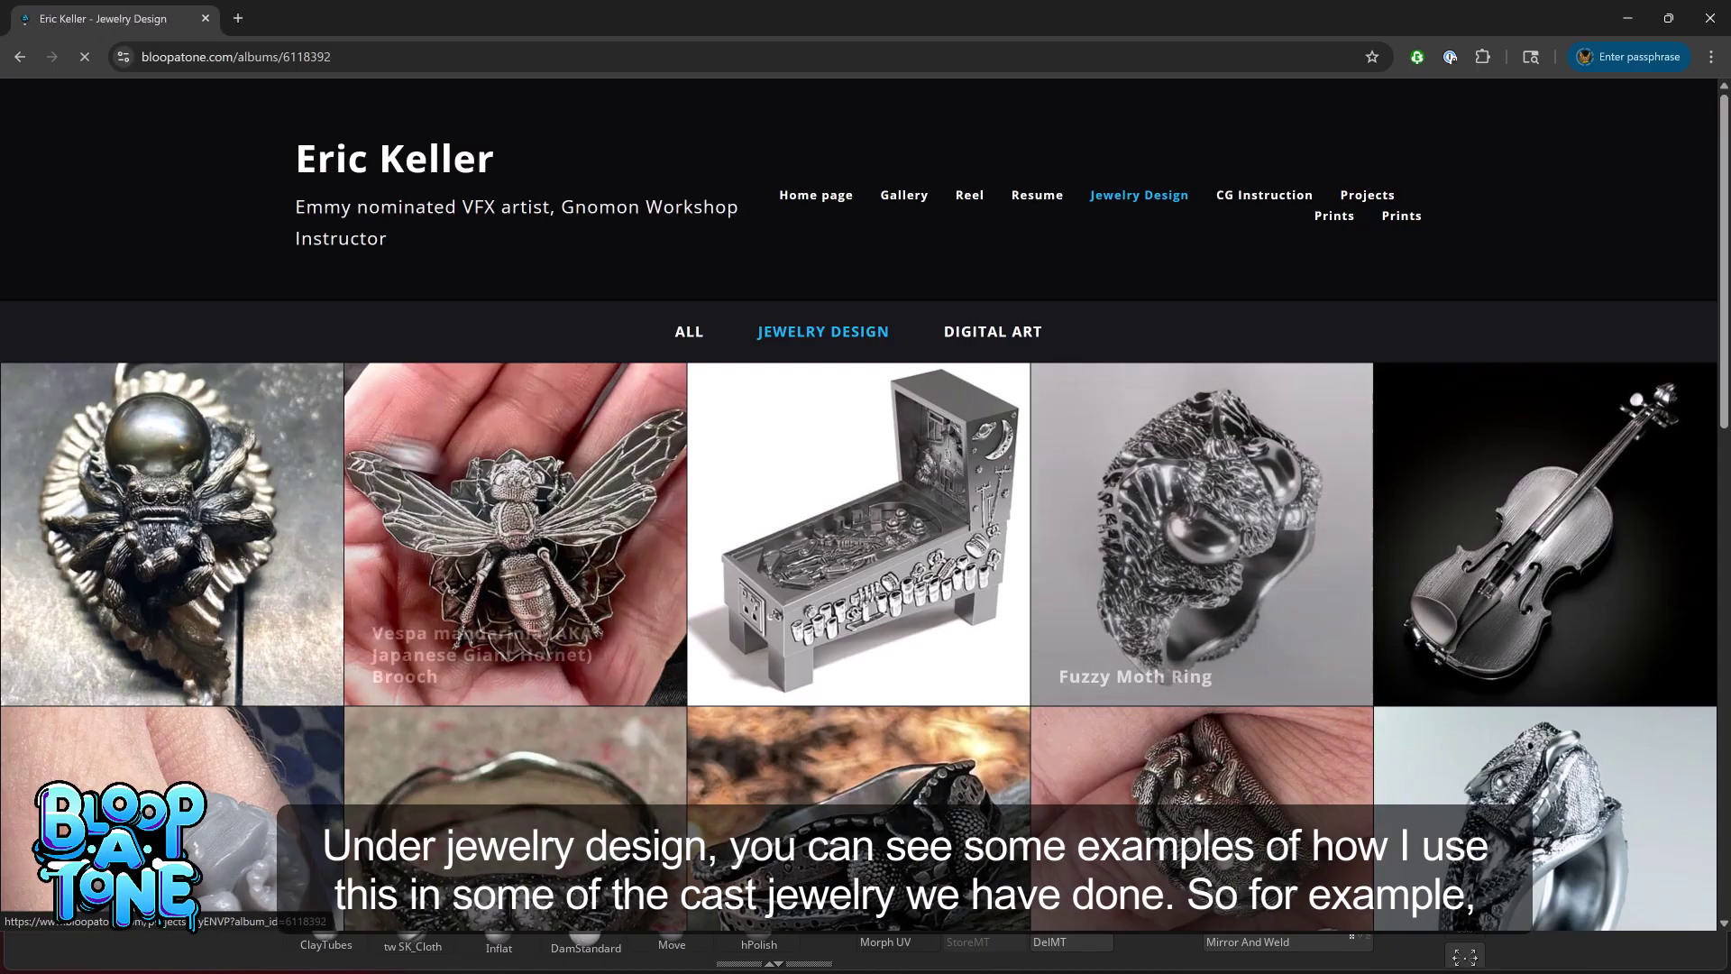
# - In the browser, open the Vespa mandarinia brooch project from the Jewelry Design album and examine the surface details in its photos
pyautogui.click(478, 484)
pyautogui.scroll(-6, 649, 513)
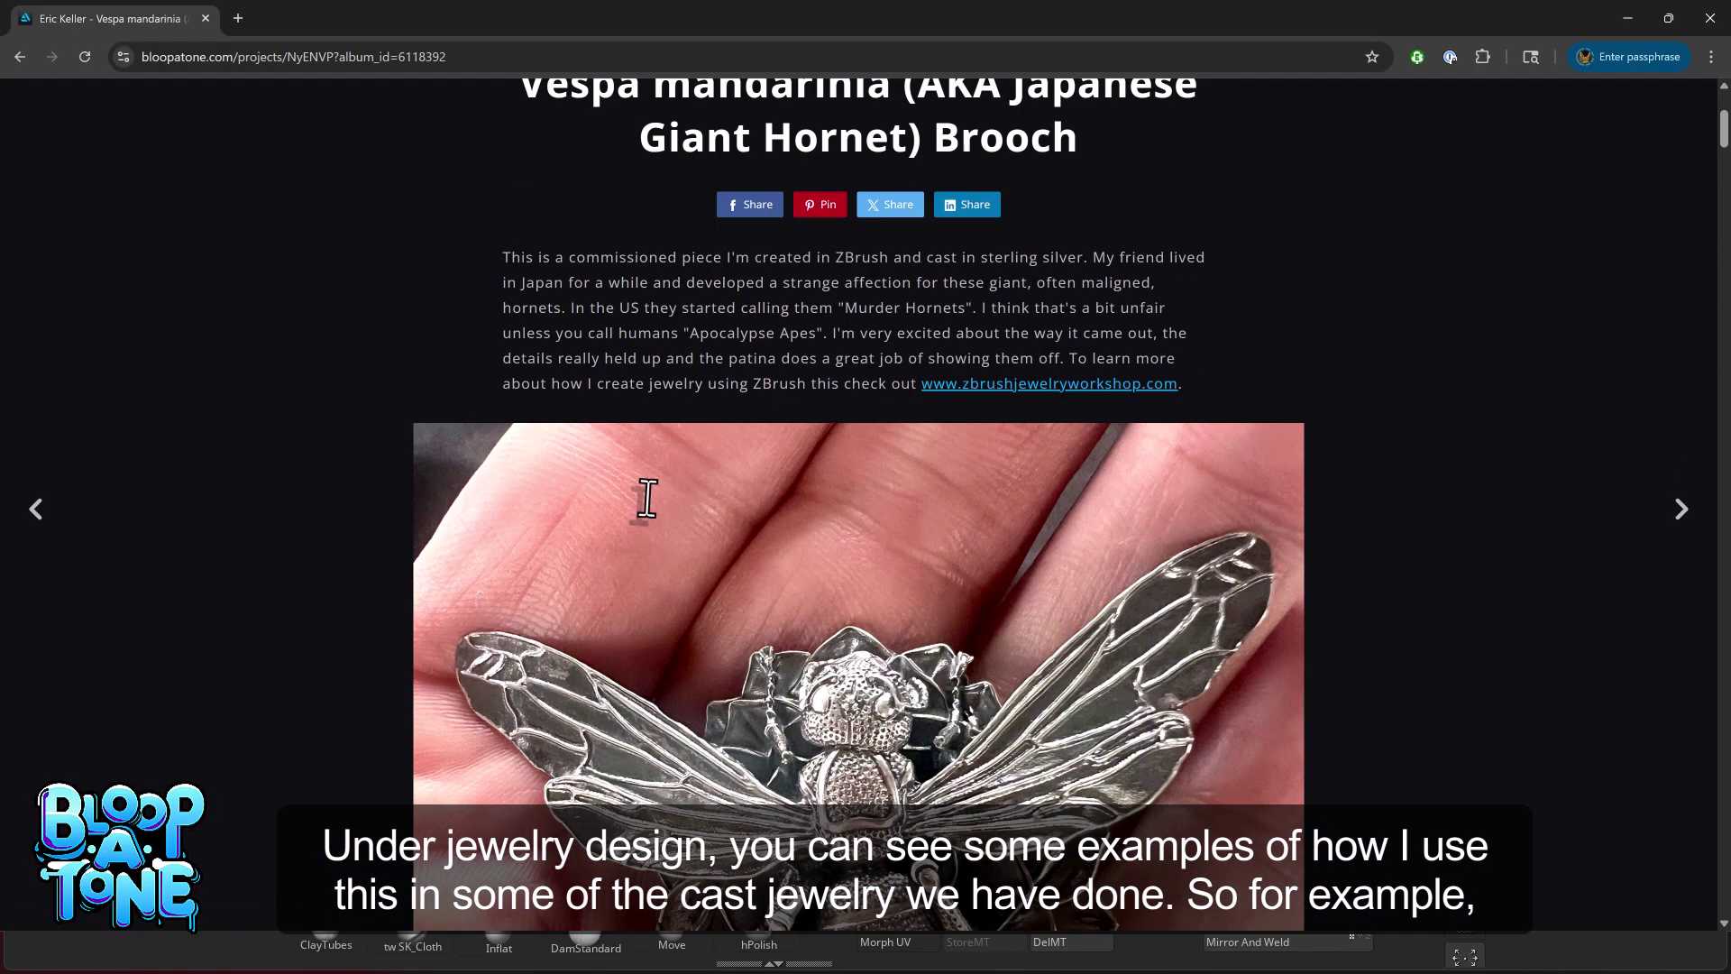
pyautogui.scroll(-1, 655, 521)
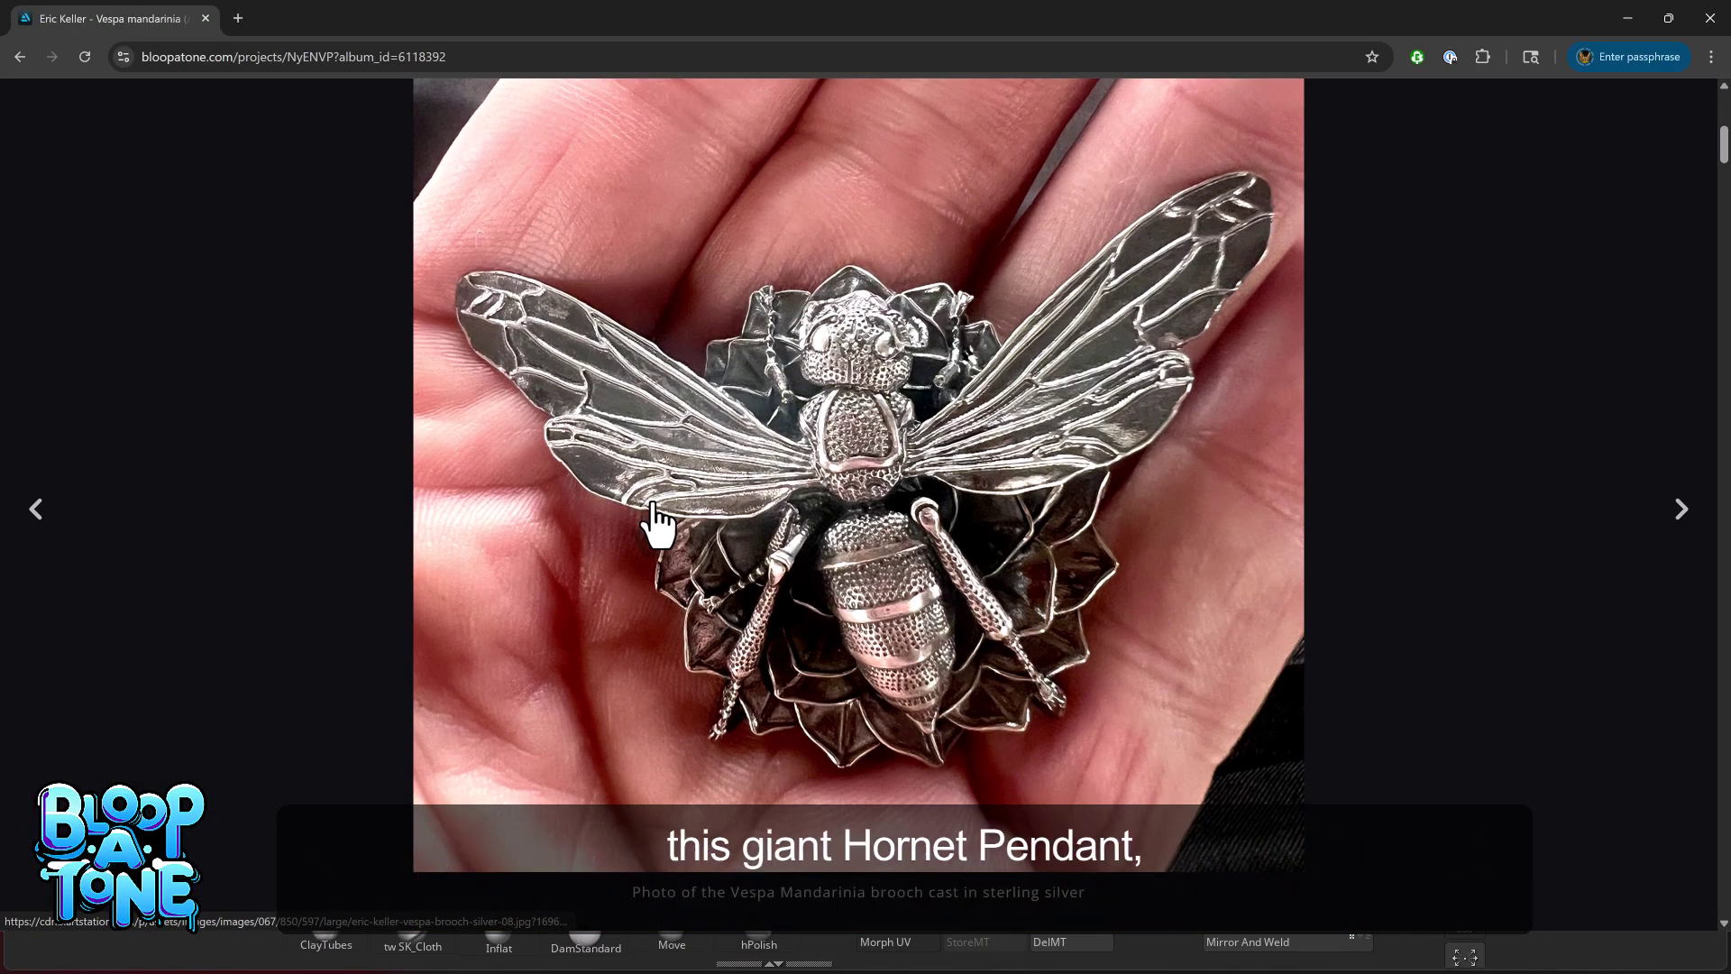
pyautogui.scroll(-8, 653, 519)
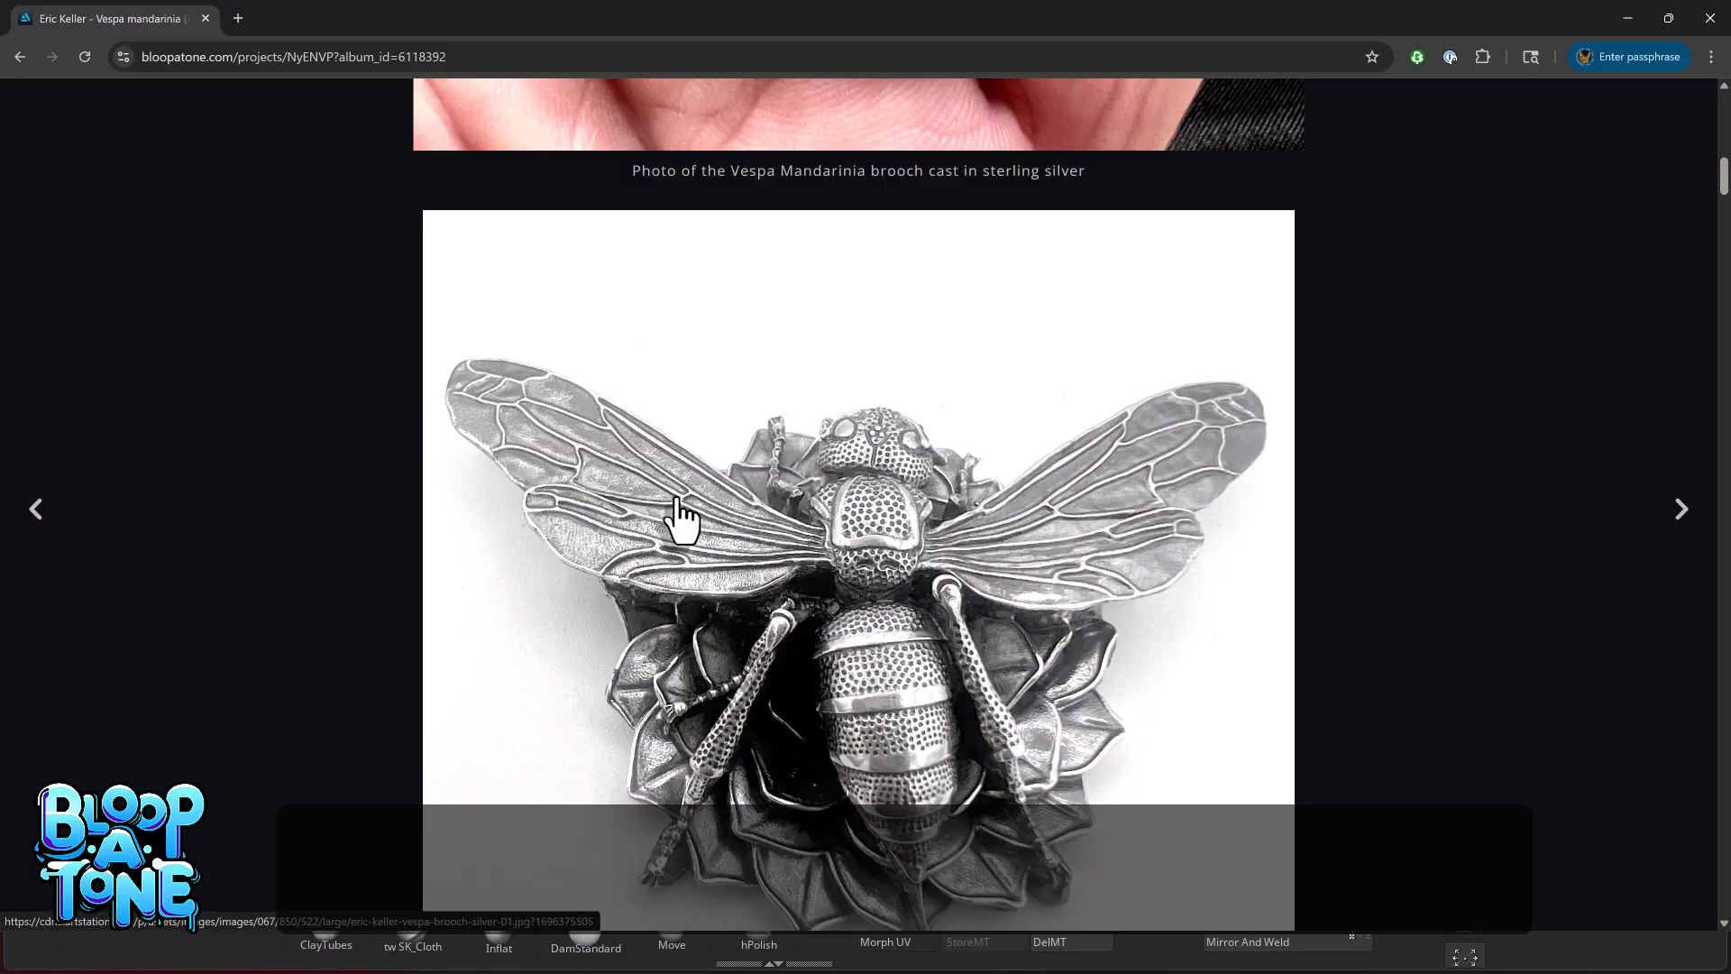
pyautogui.scroll(-9, 681, 519)
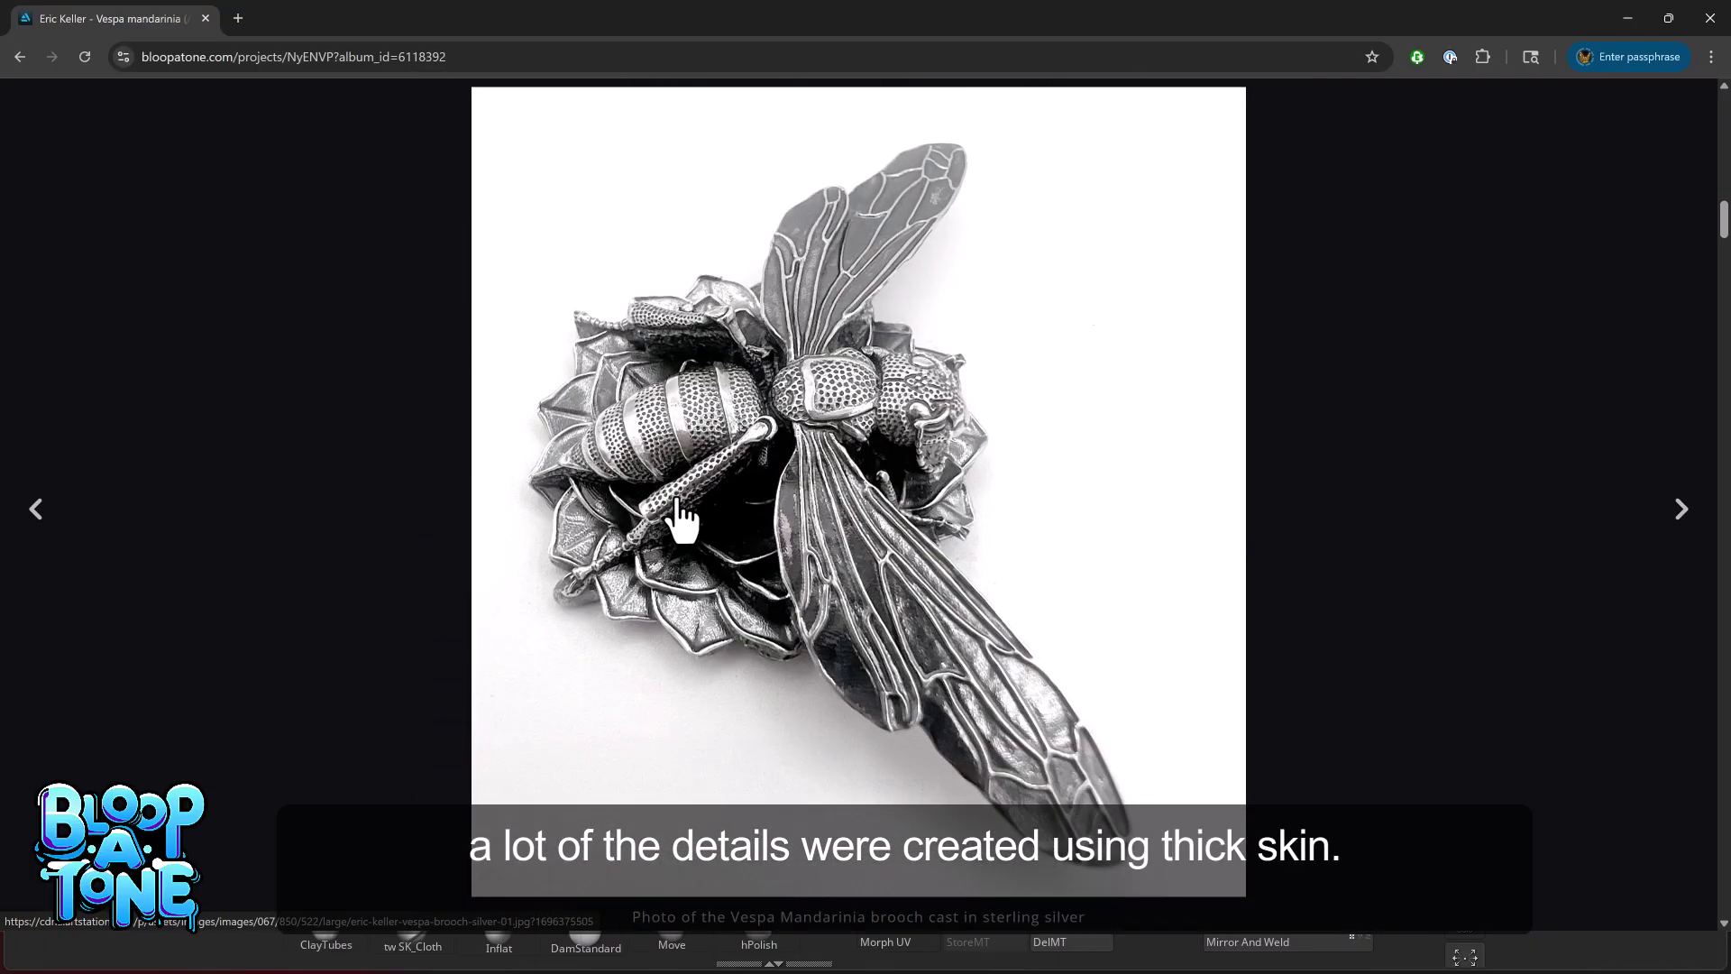
pyautogui.scroll(-9, 681, 518)
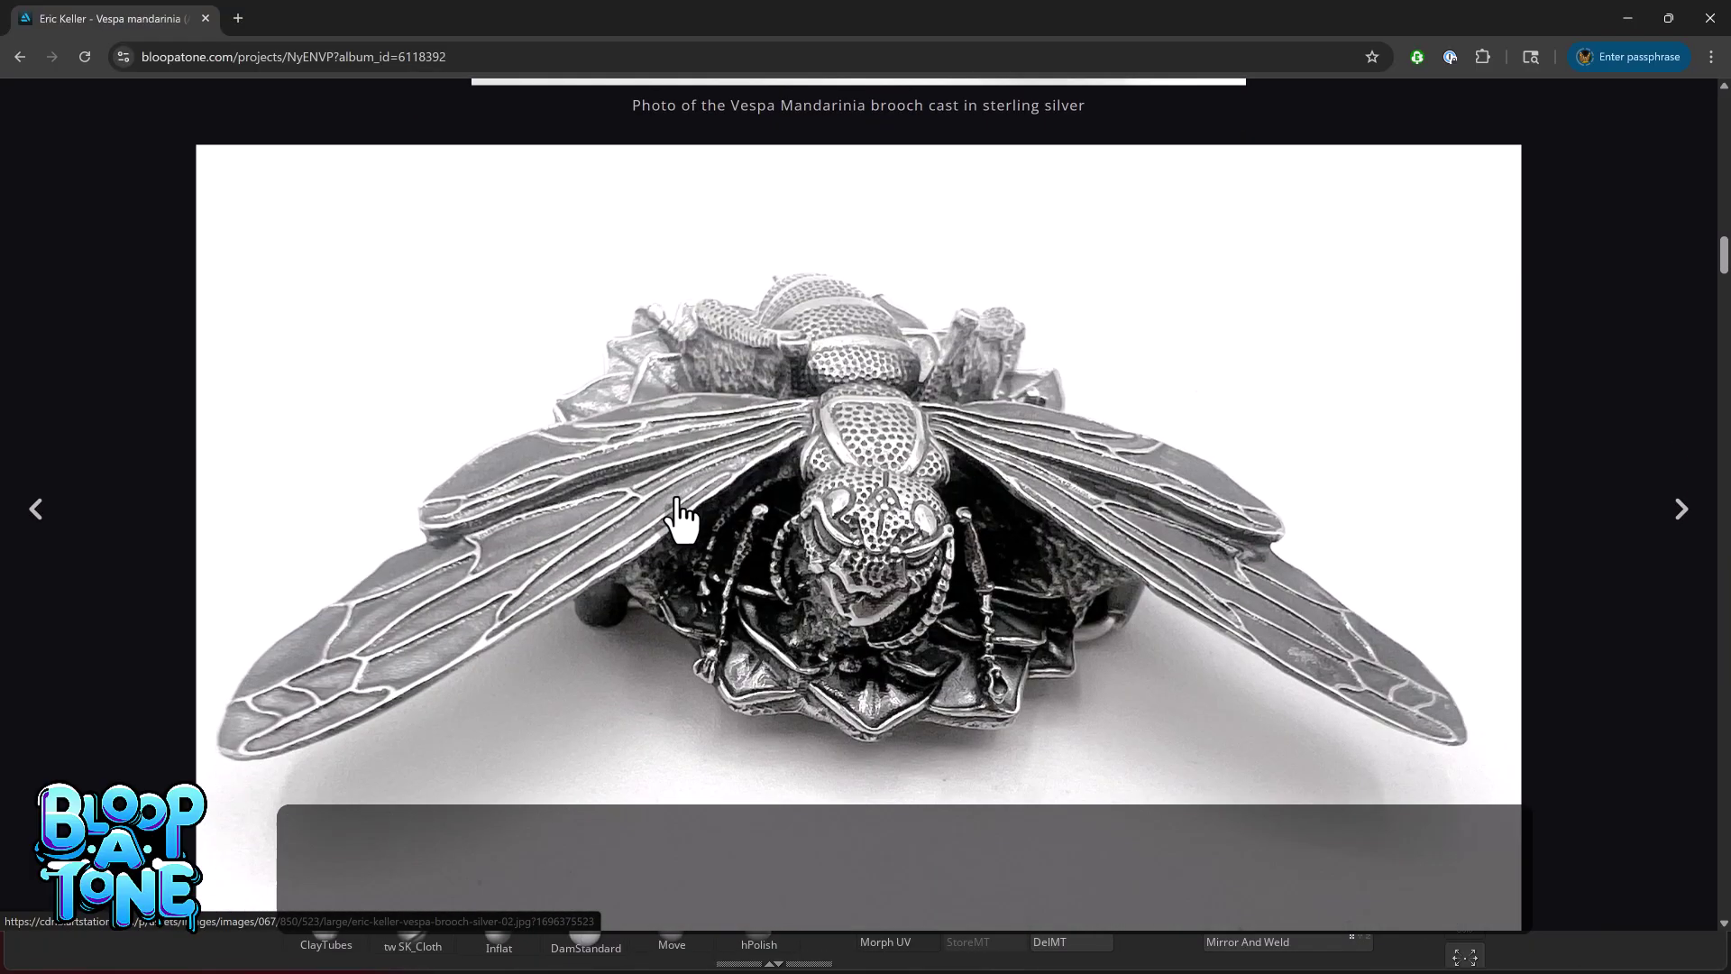
pyautogui.scroll(-9, 555, 571)
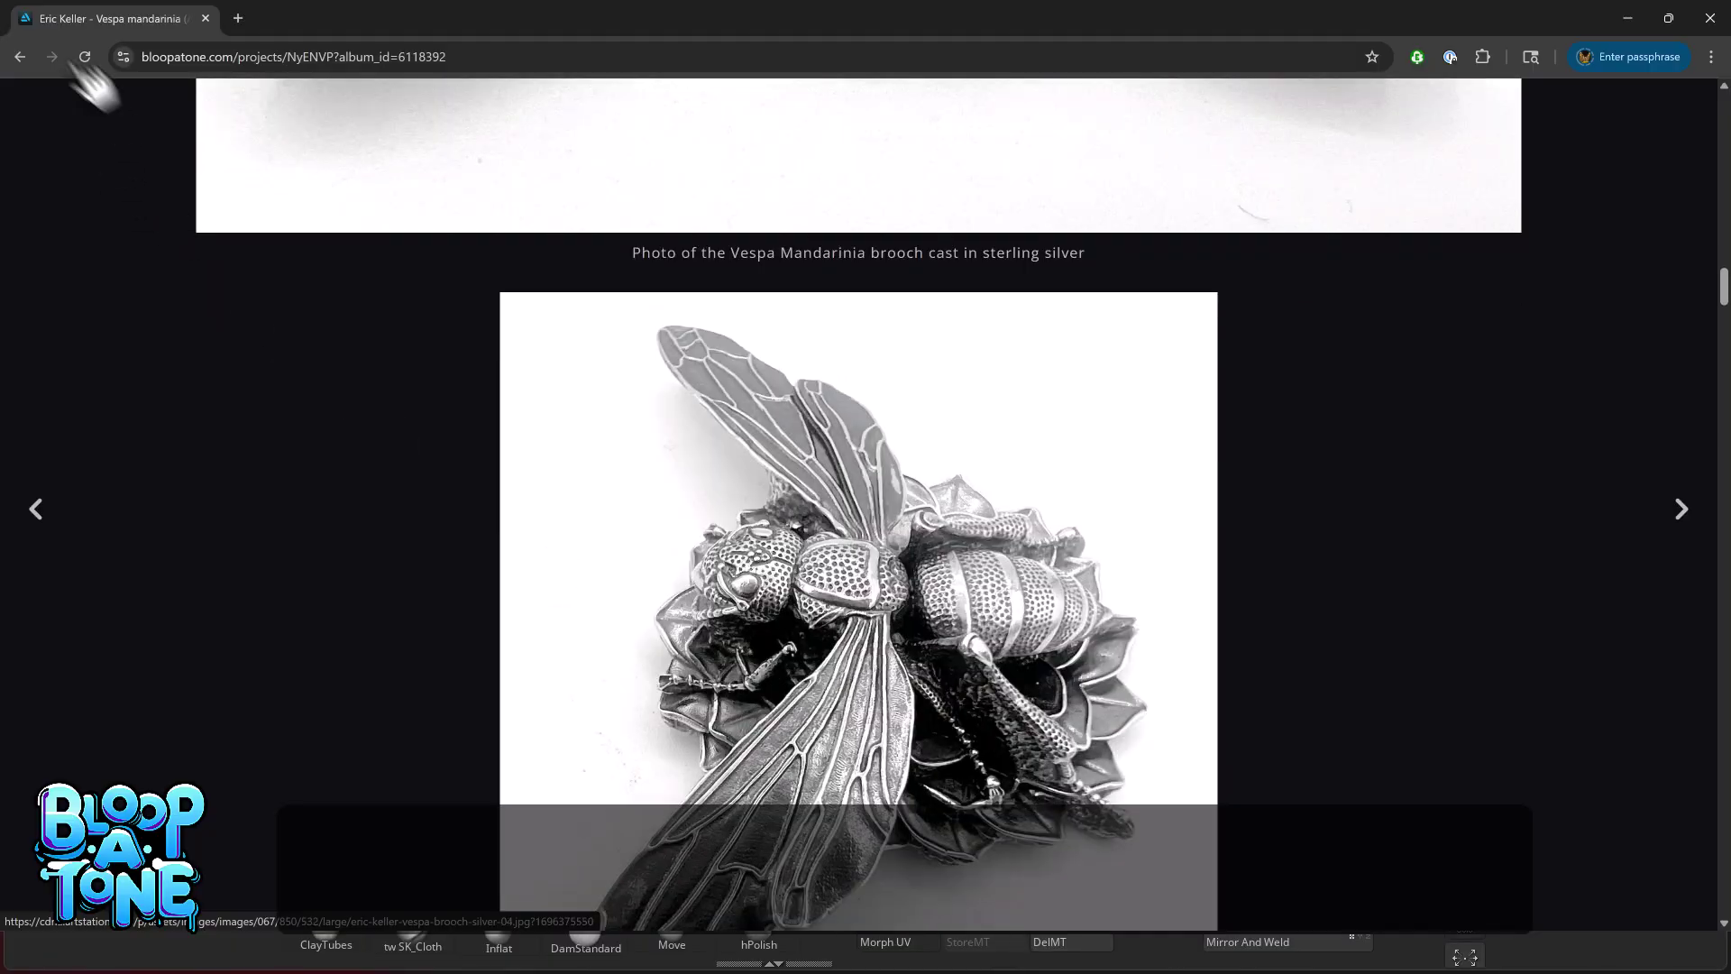
# - Return to the Jewelry Design album, open the Jumping Spider Ring project and examine the fur strokes in its photos
pyautogui.click(19, 57)
pyautogui.scroll(-3, 1452, 645)
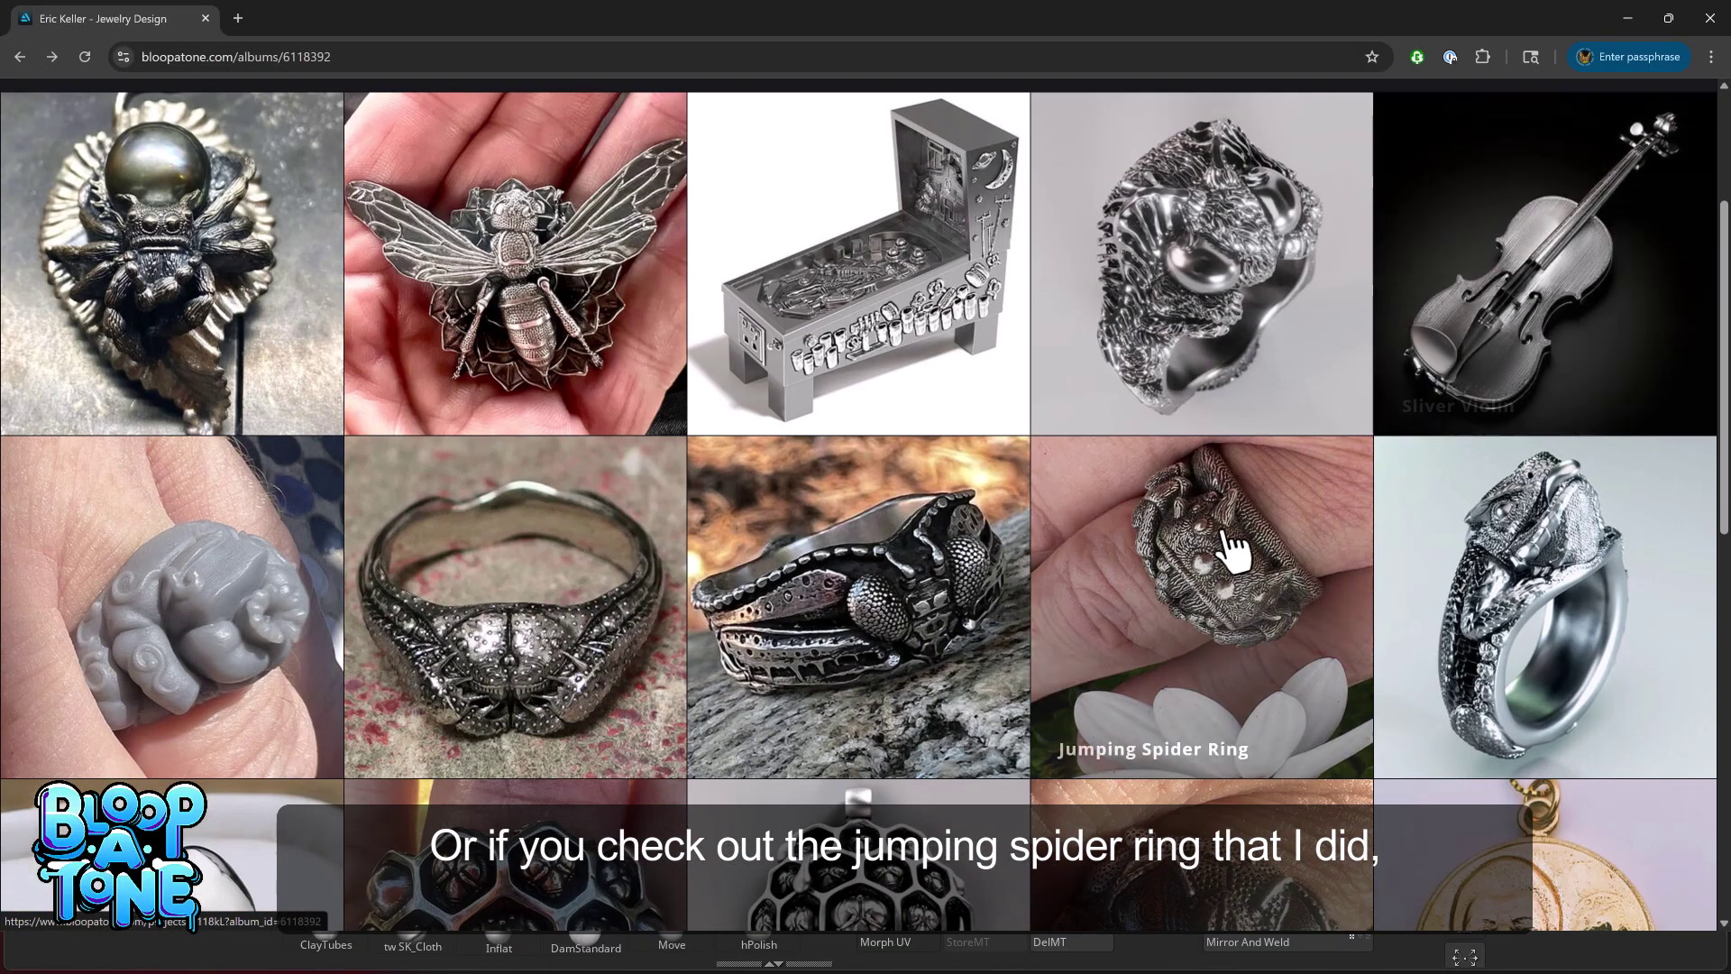
pyautogui.click(1226, 552)
pyautogui.scroll(-5, 1172, 532)
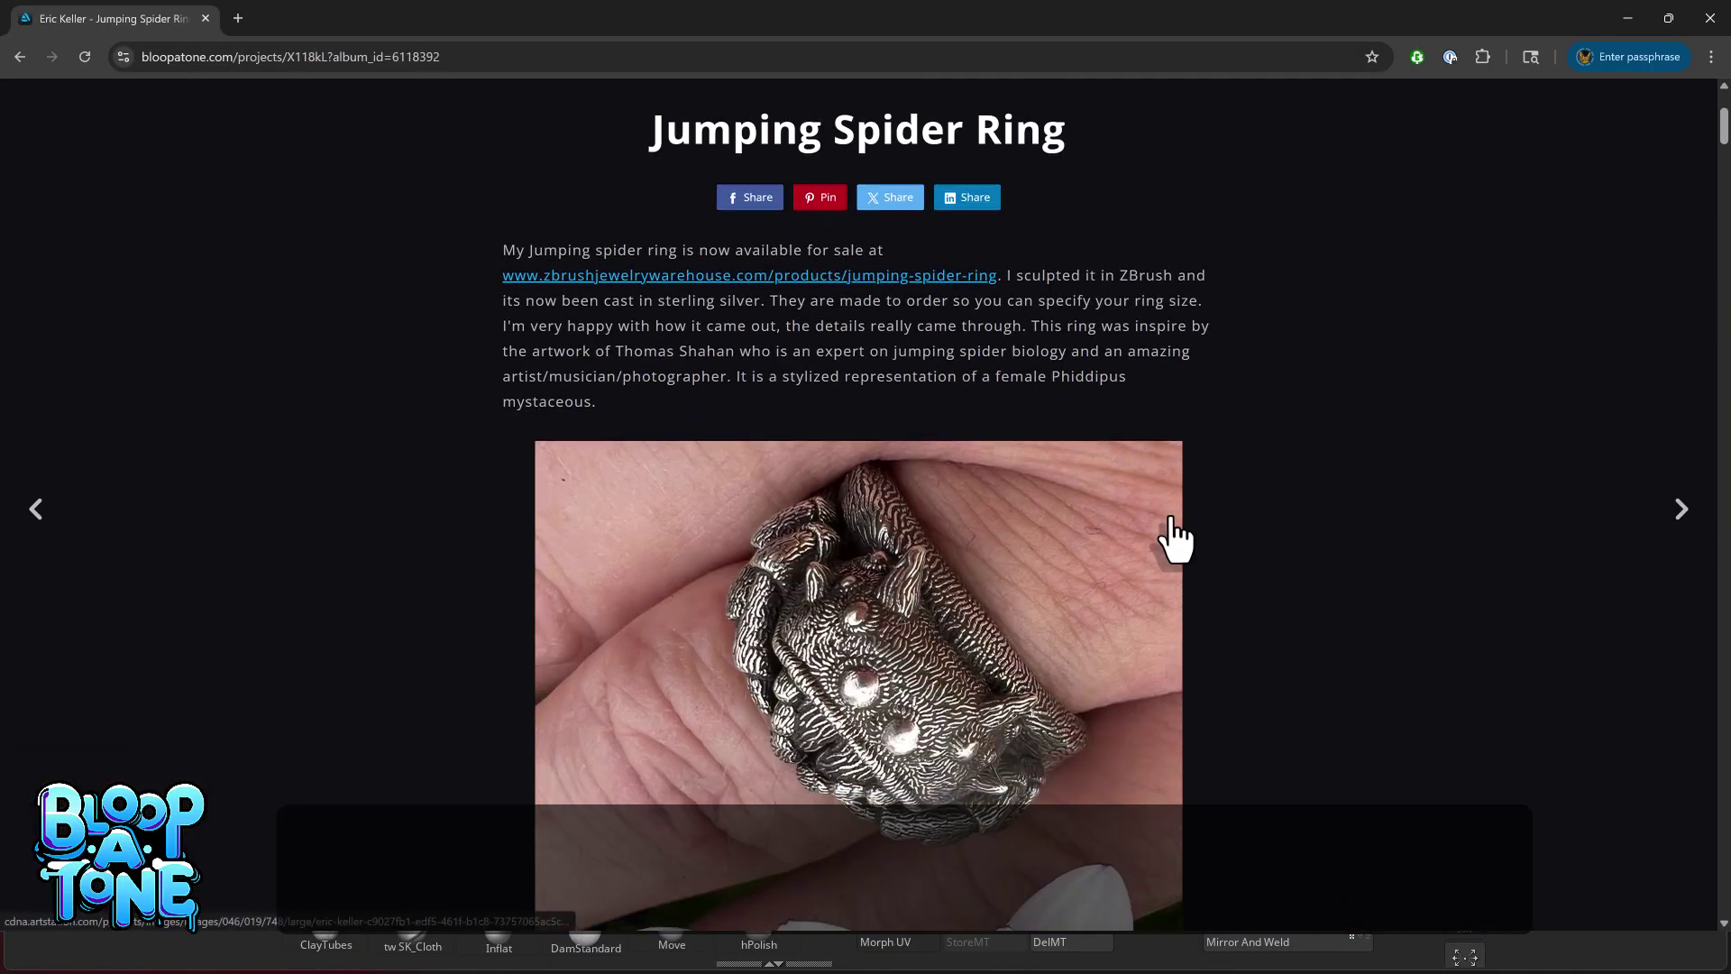
pyautogui.scroll(-1, 1172, 540)
pyautogui.scroll(-9, 934, 424)
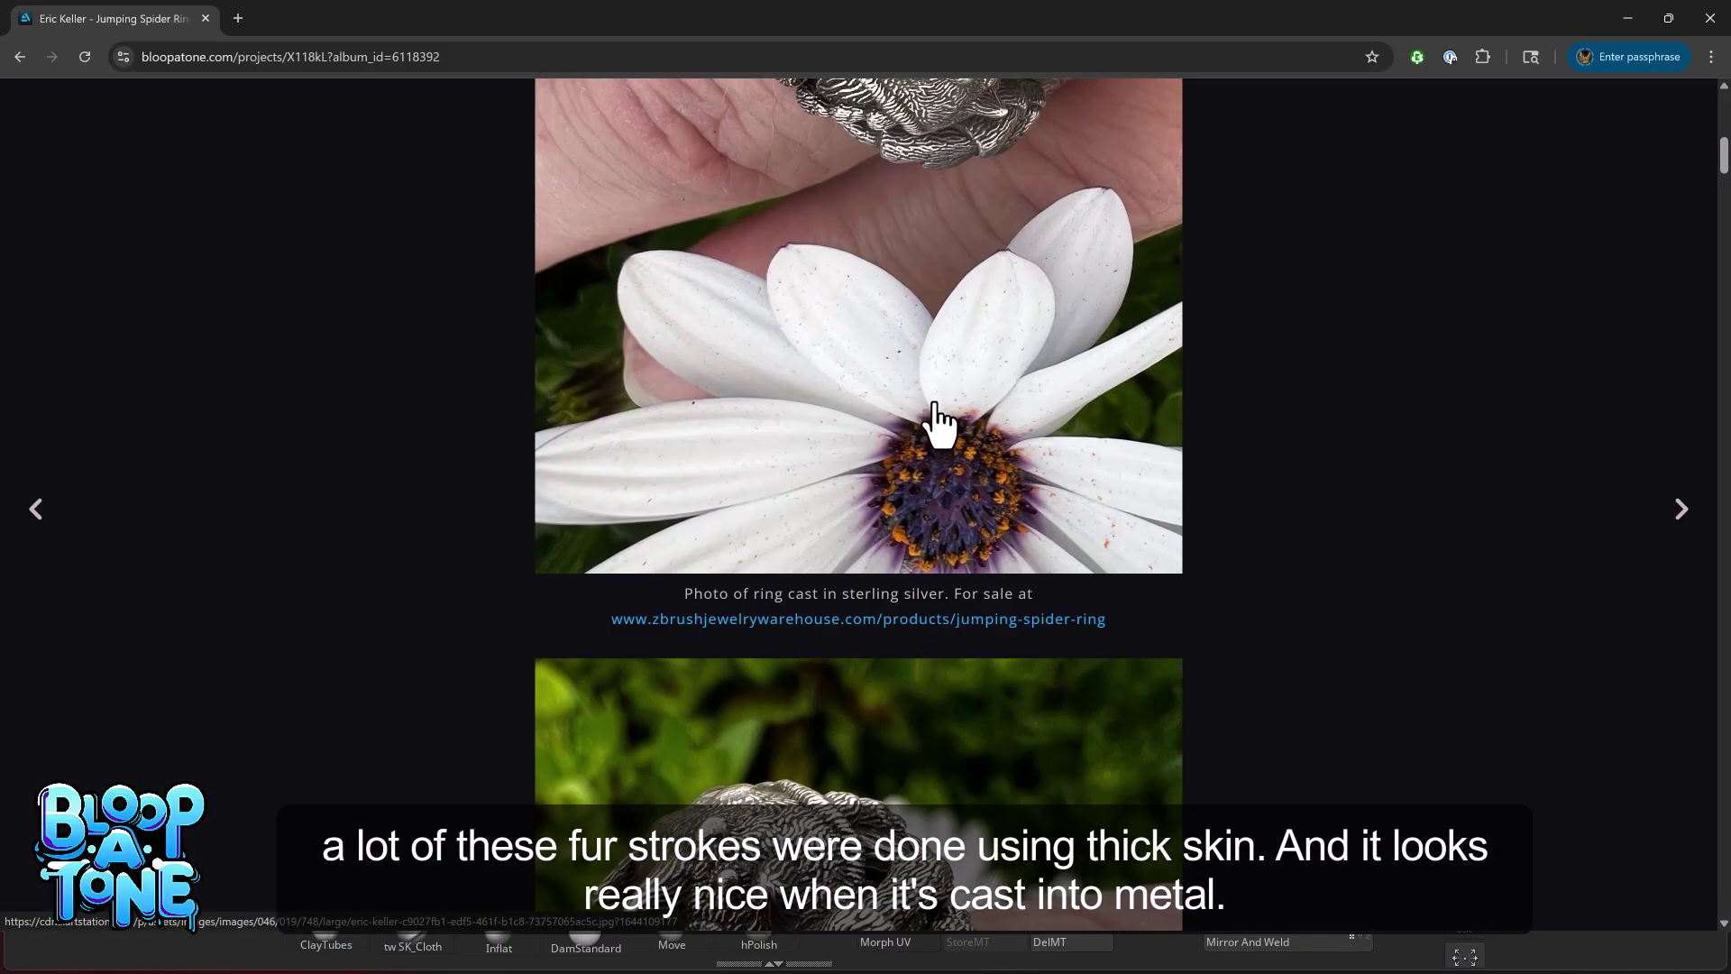
pyautogui.scroll(-7, 937, 424)
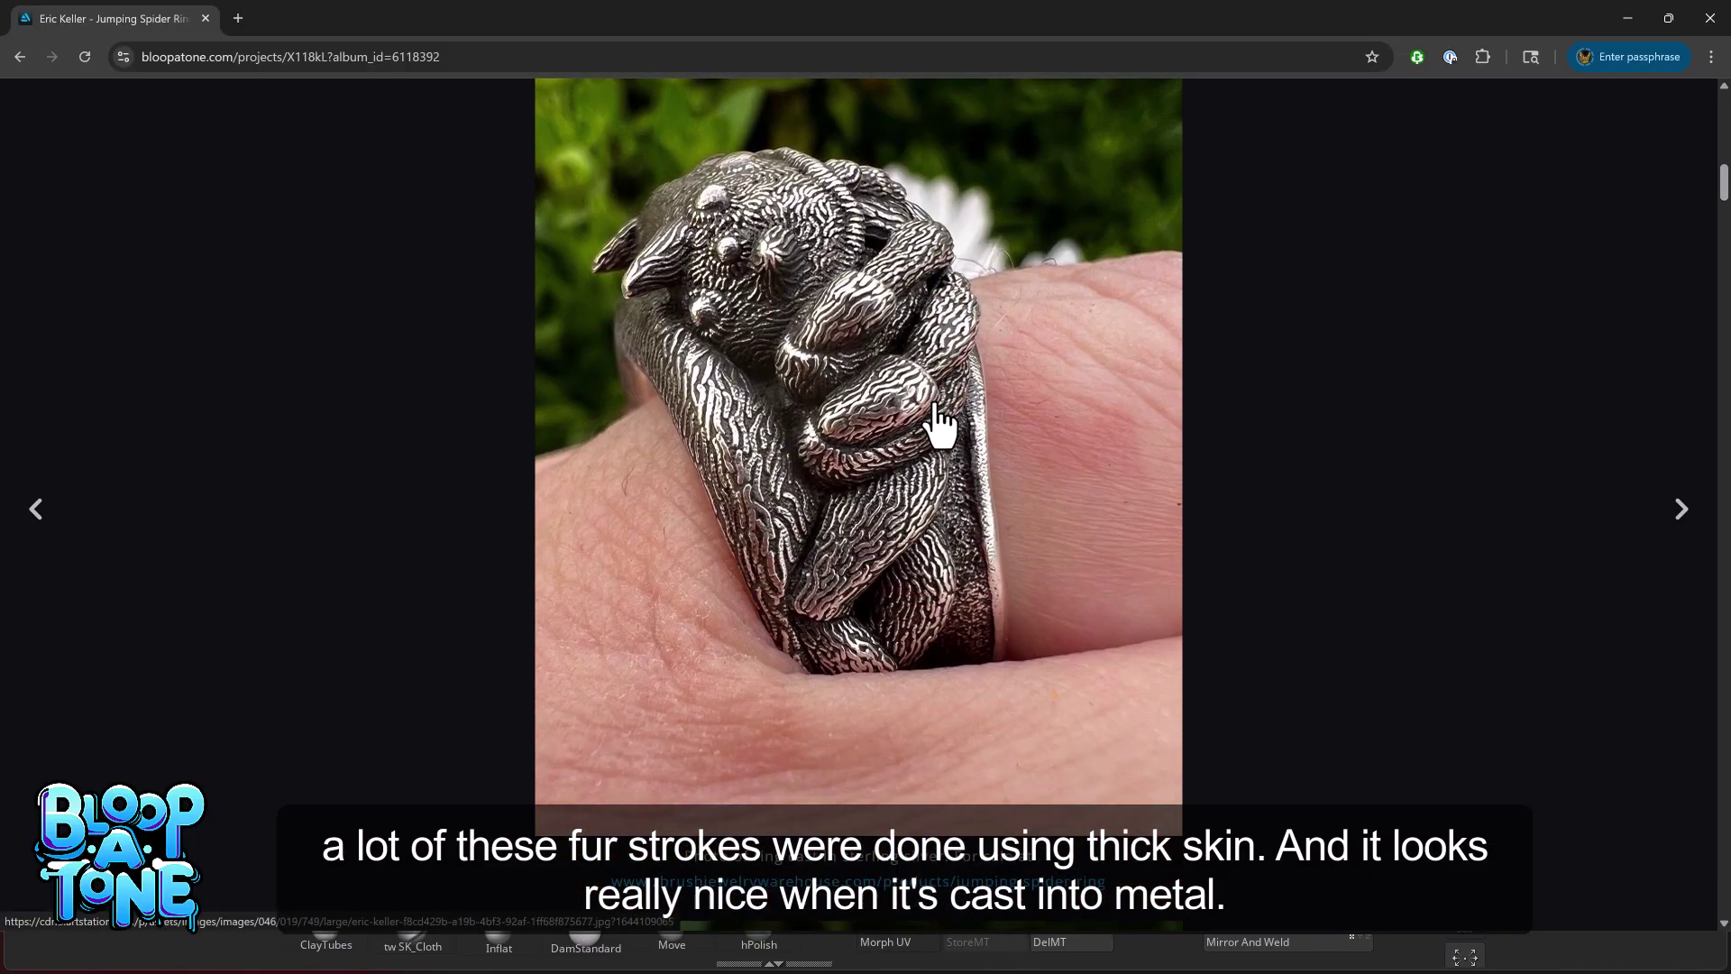
pyautogui.scroll(-3, 938, 423)
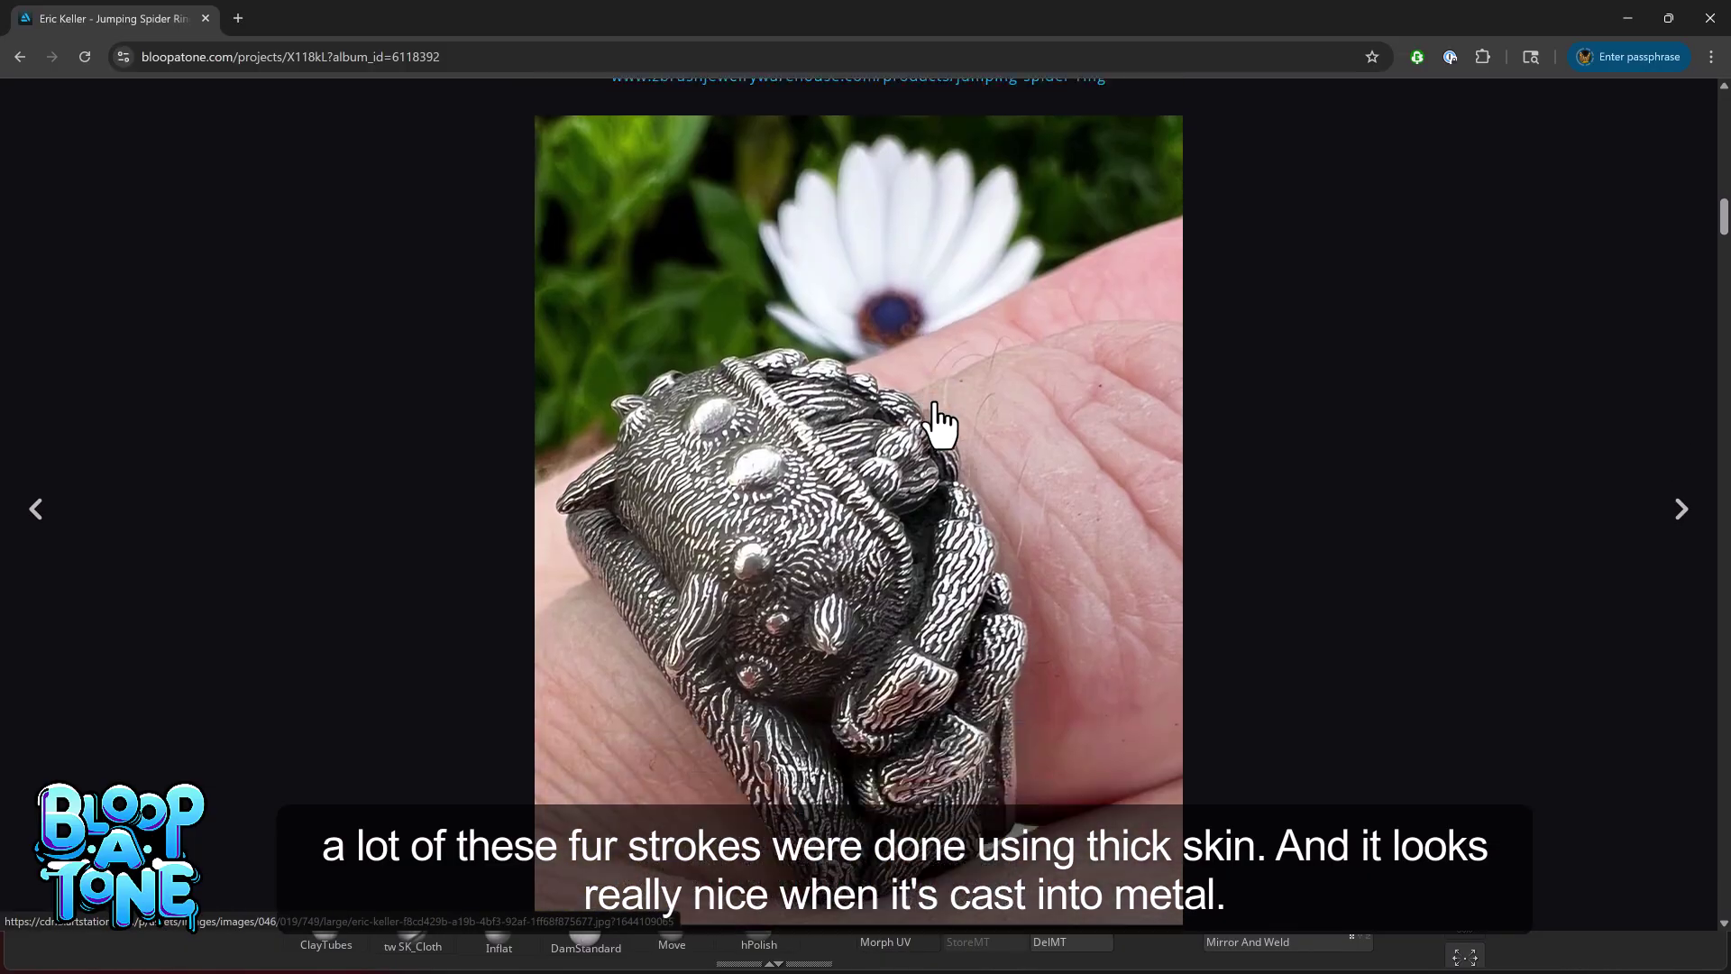